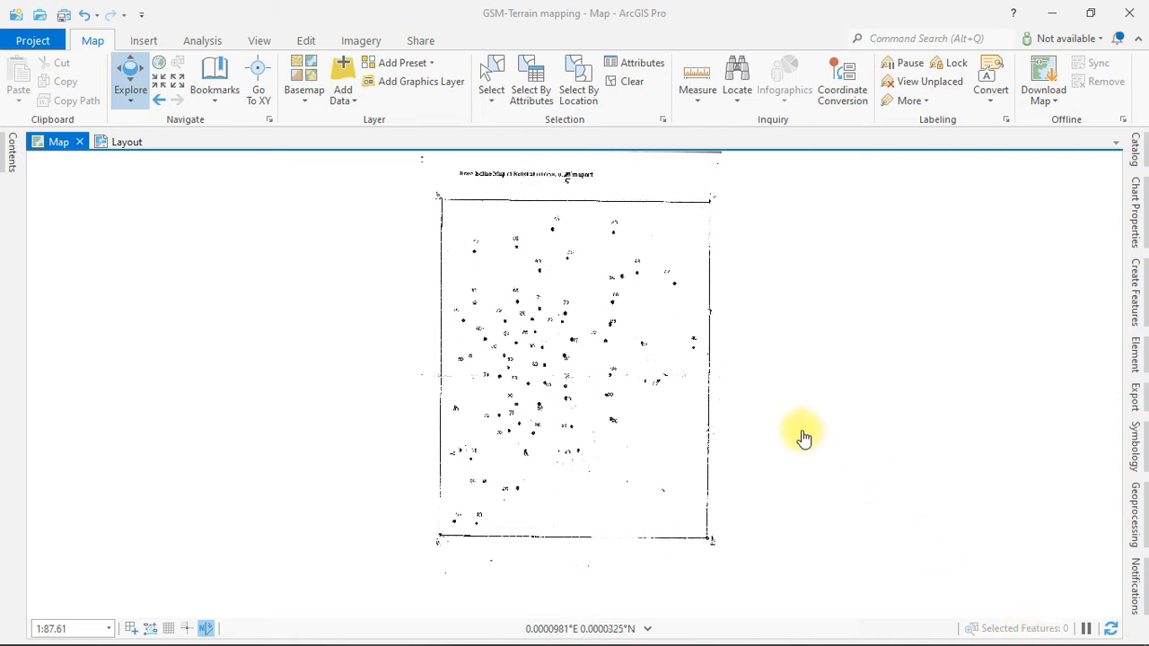
Step: Examine the scanned relief map's title instruction and the spot heights along its upper border
drag(665, 303, 608, 299)
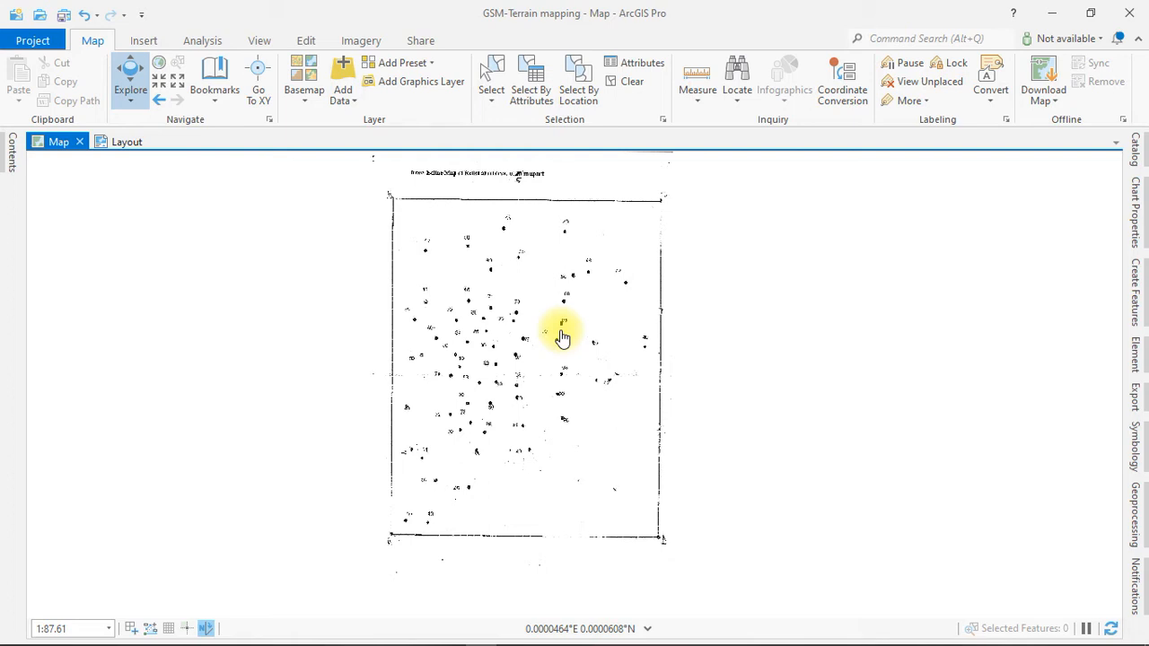
scroll(538, 278, up, 5)
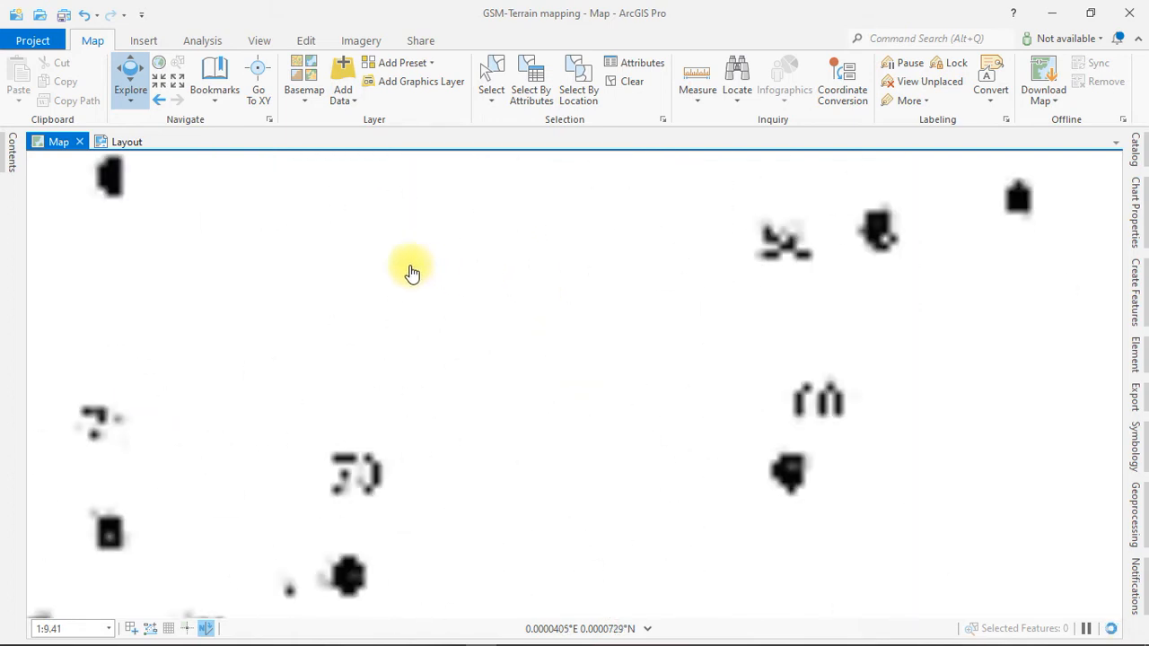
click(400, 262)
drag(440, 302, 652, 526)
drag(262, 372, 498, 453)
scroll(382, 314, down, 4)
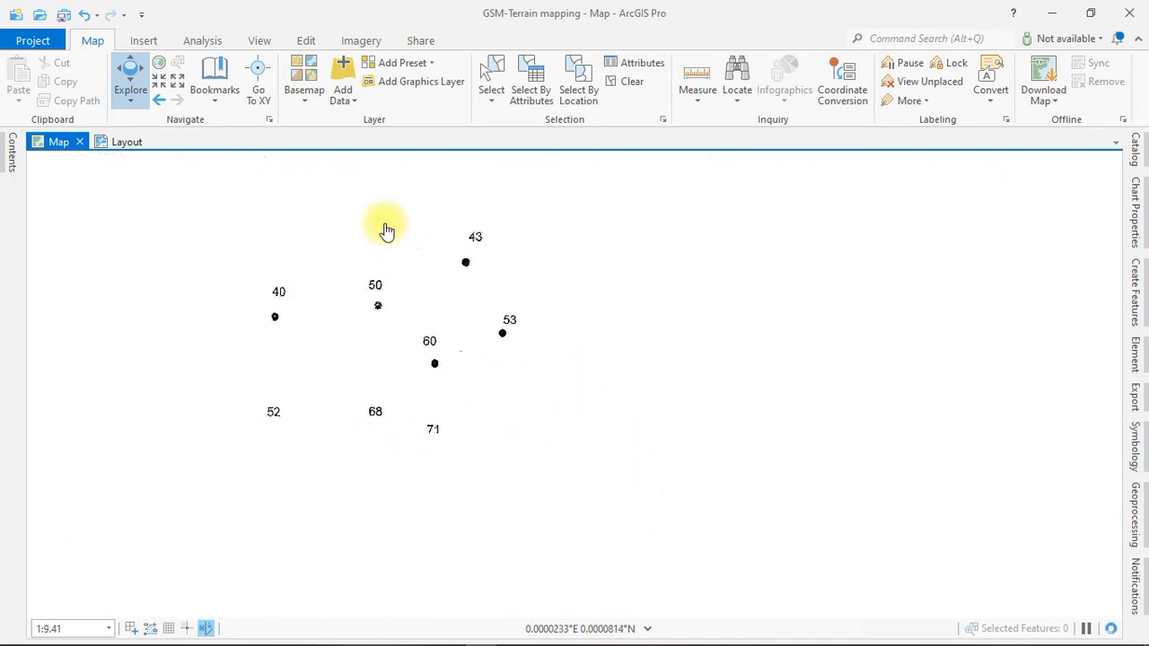
drag(413, 276, 368, 515)
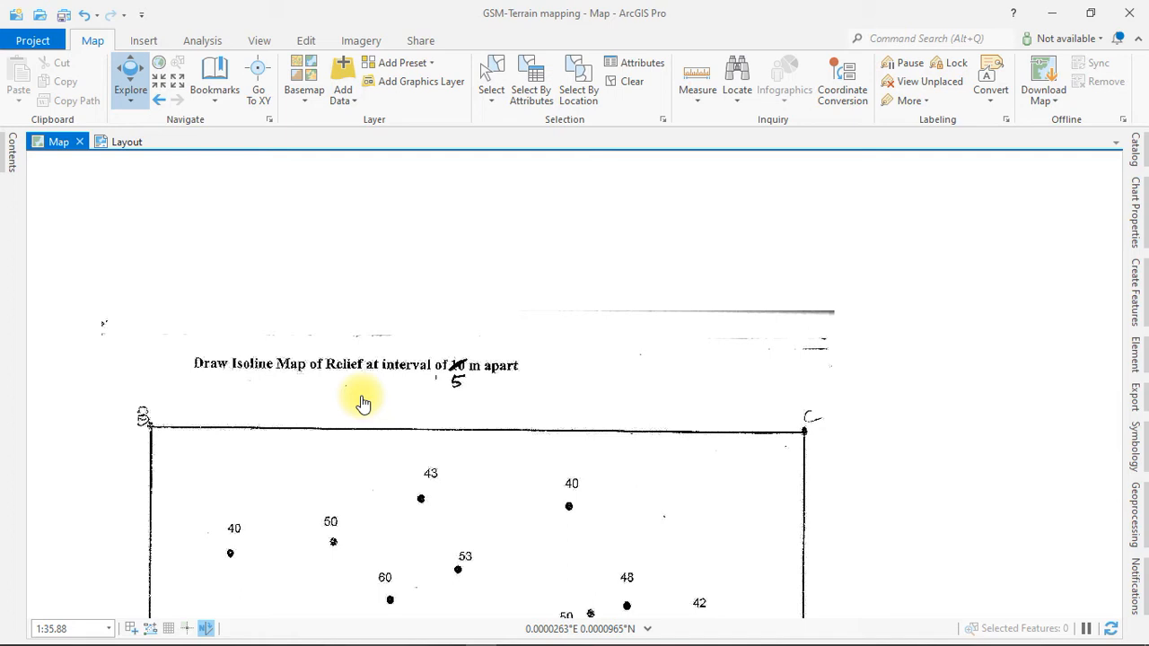
drag(377, 518, 415, 440)
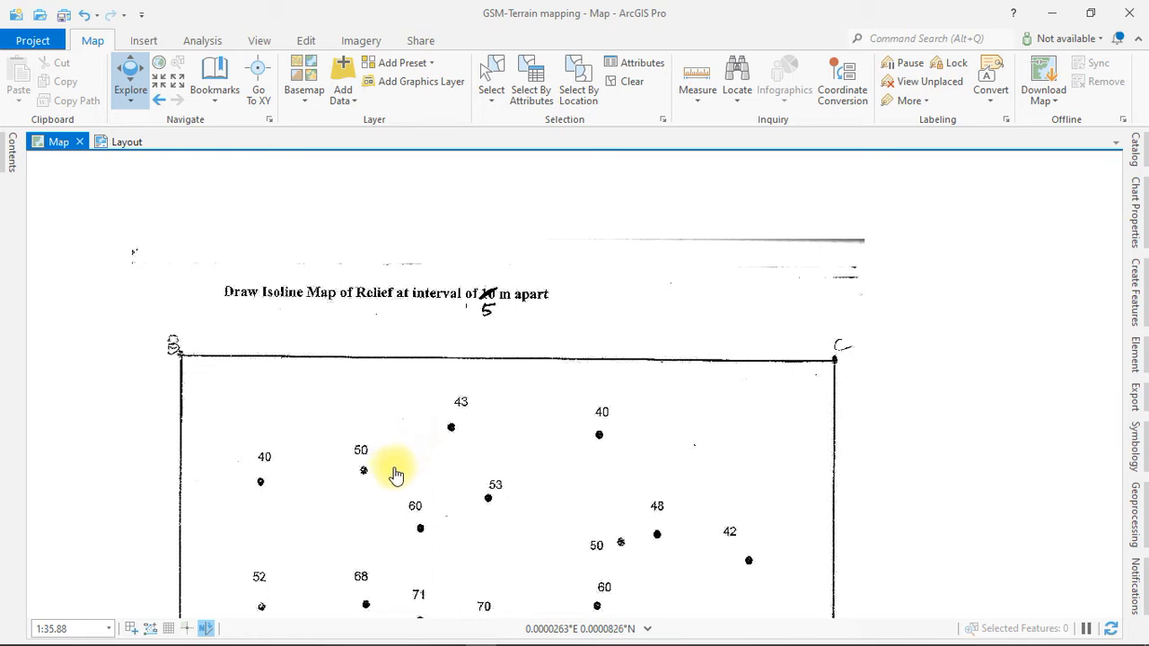
drag(449, 494, 483, 449)
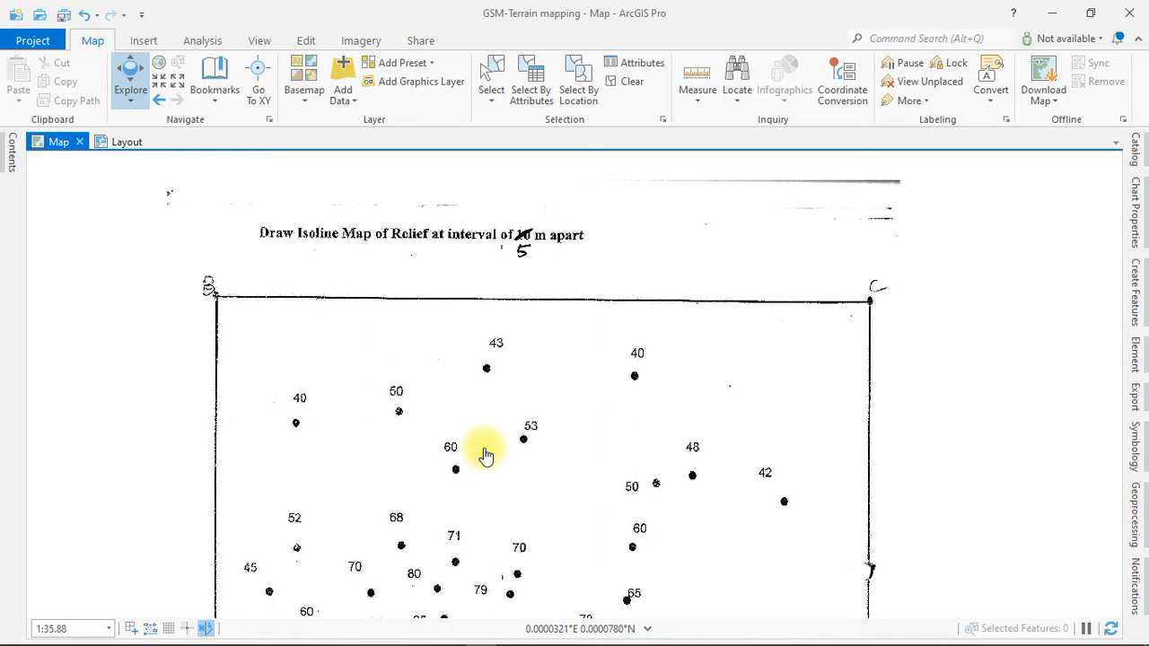
Step: Examine the spot heights across the central and lower parts of the scanned map, then return to its upper area
drag(410, 517, 520, 395)
drag(623, 464, 601, 434)
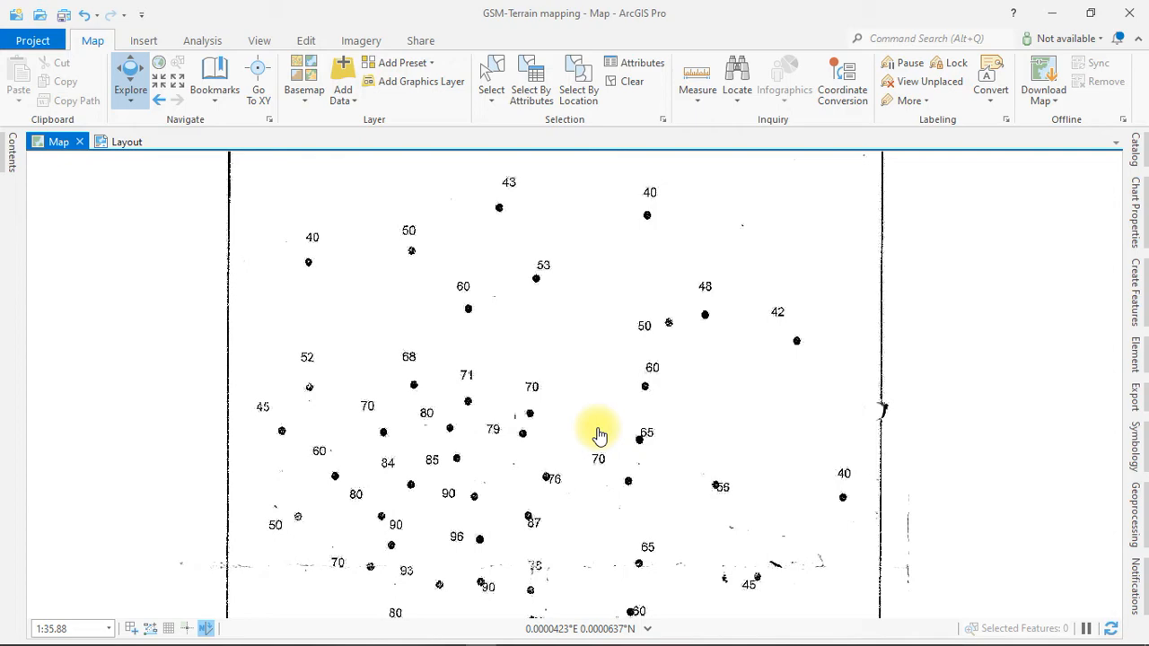
drag(623, 520, 558, 393)
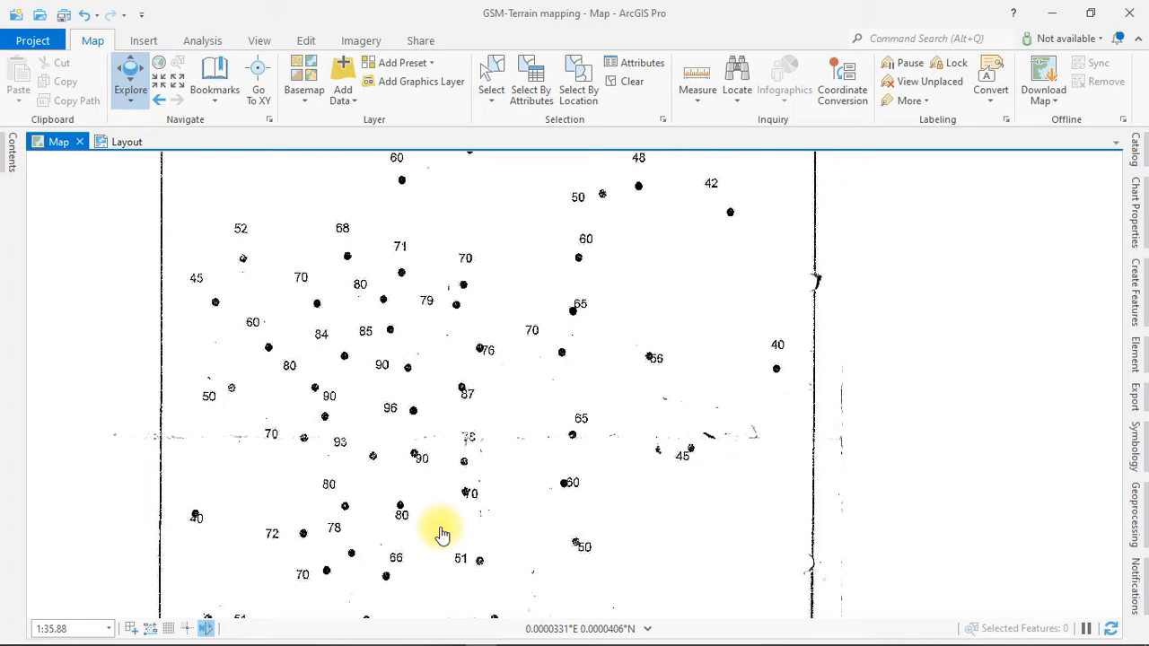
drag(359, 533, 484, 418)
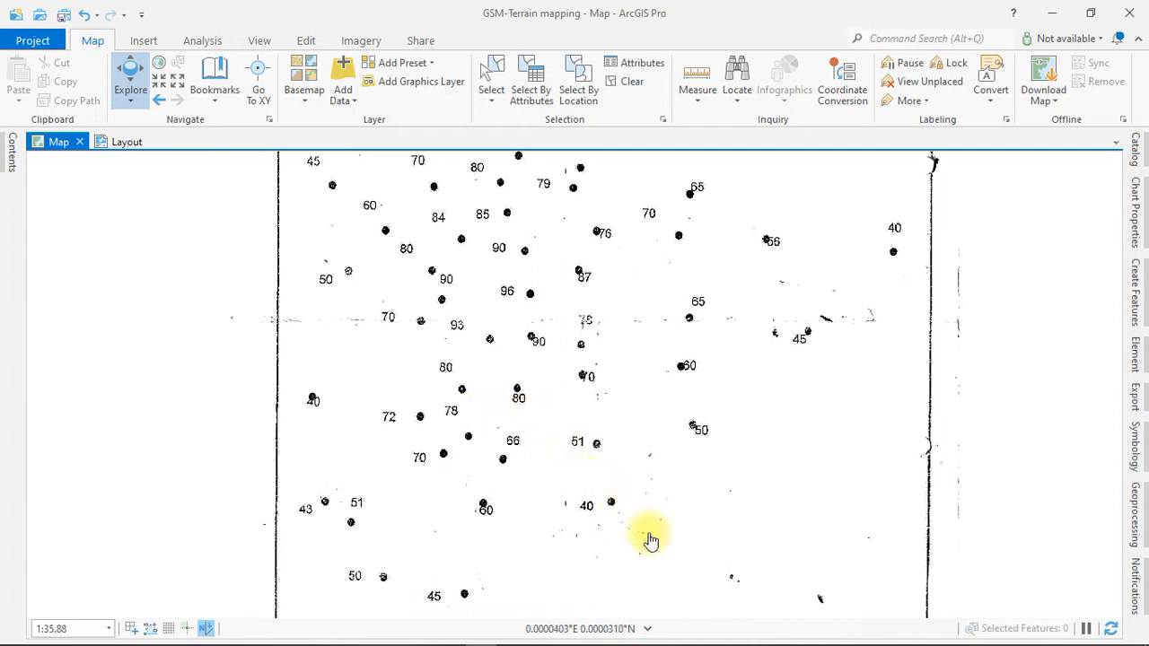
drag(545, 461, 435, 266)
drag(430, 327, 487, 541)
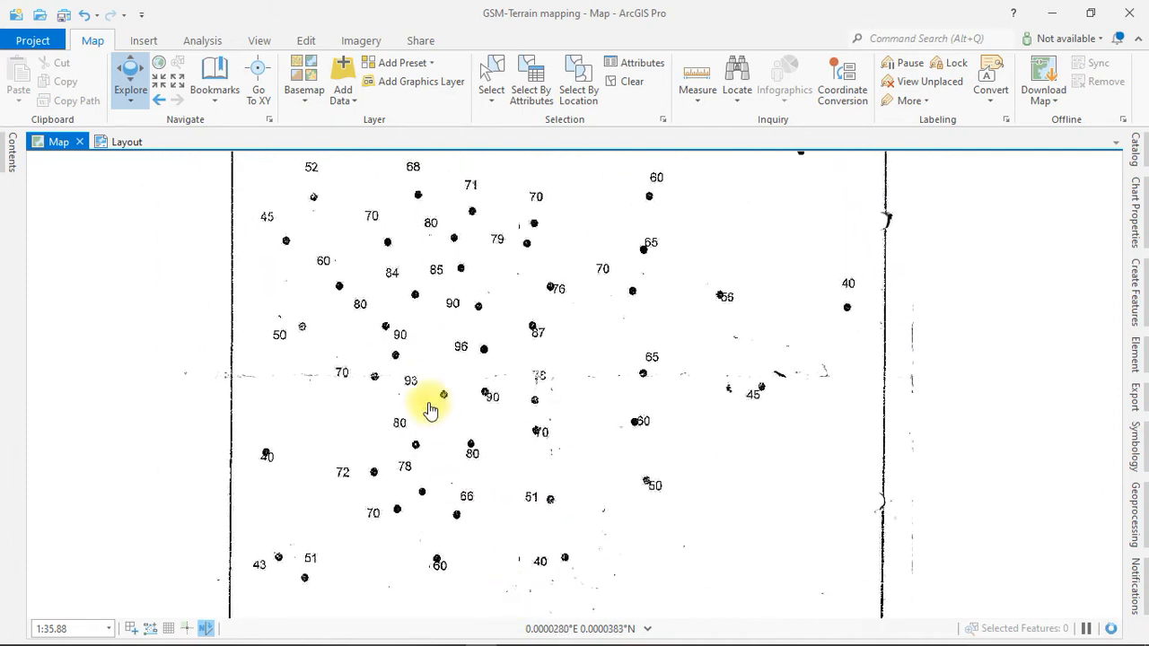
drag(435, 375, 503, 639)
drag(693, 449, 569, 379)
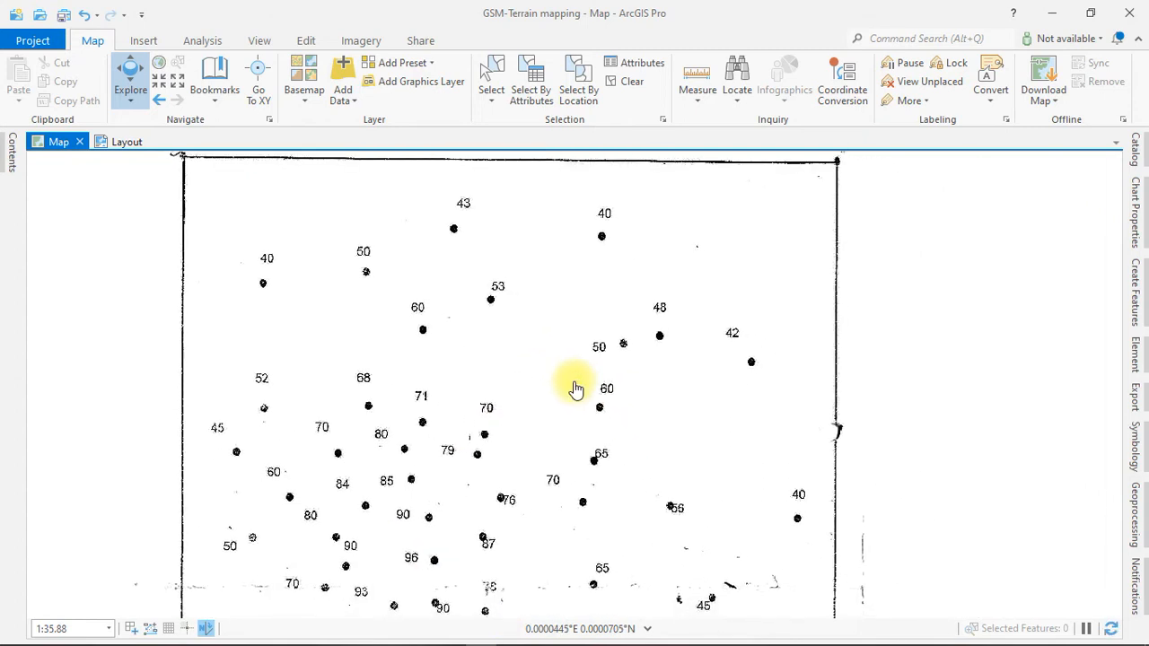
drag(494, 443, 557, 436)
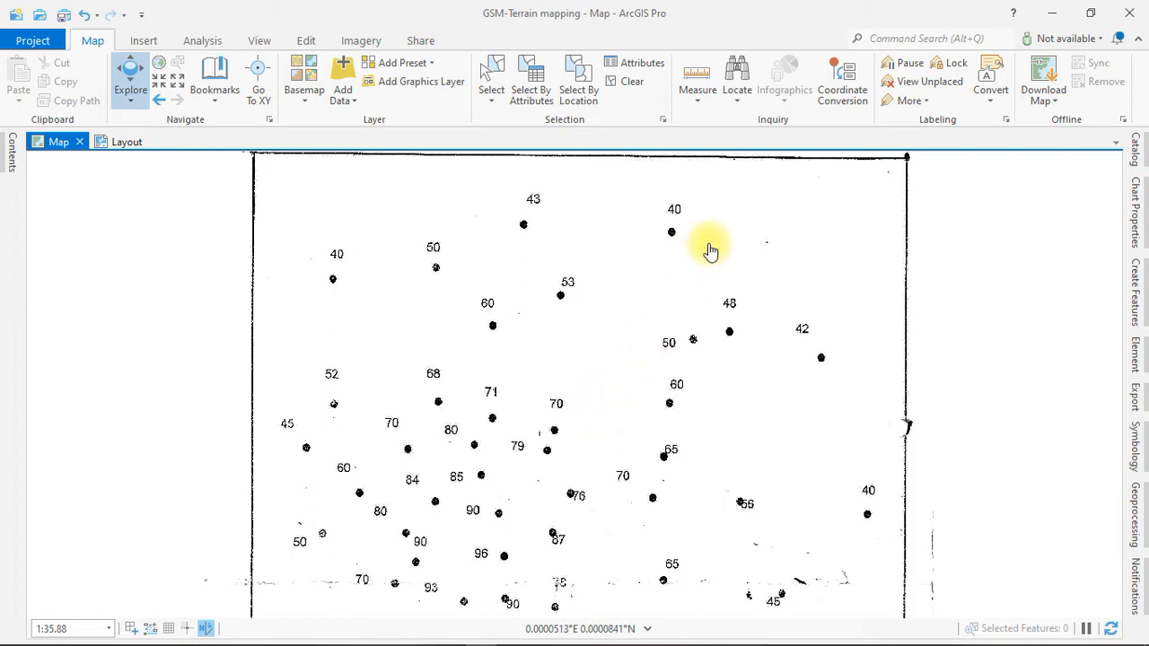
Step: Create a new folder named SP inside the GSM-Terrain mapping project folder
click(1146, 146)
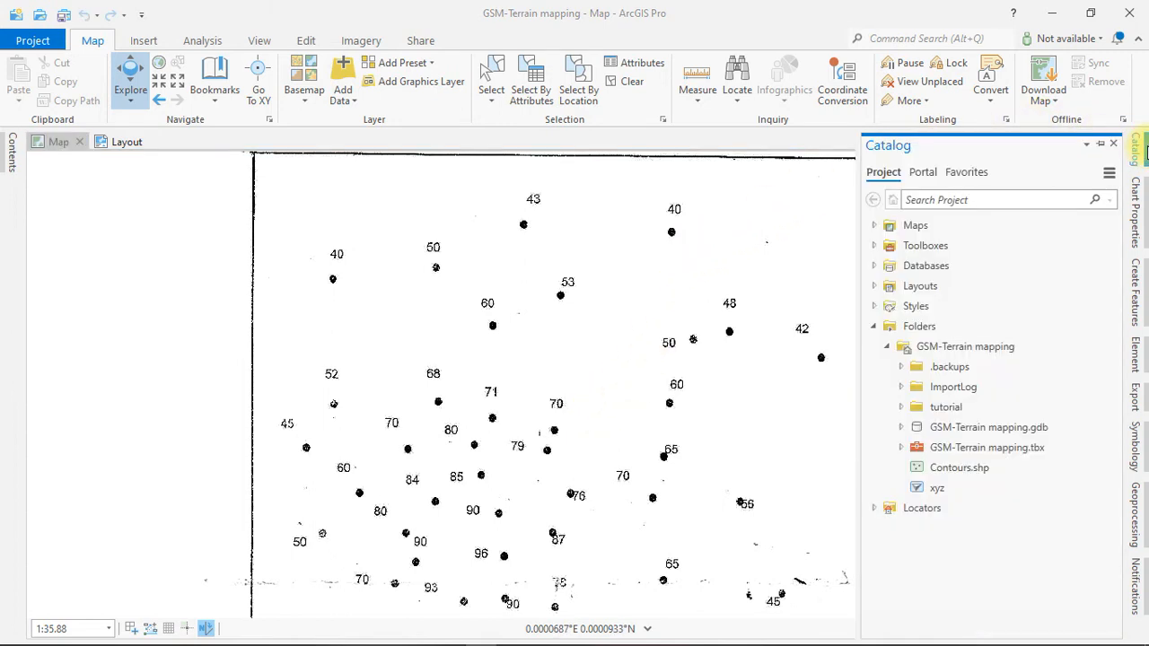
click(874, 327)
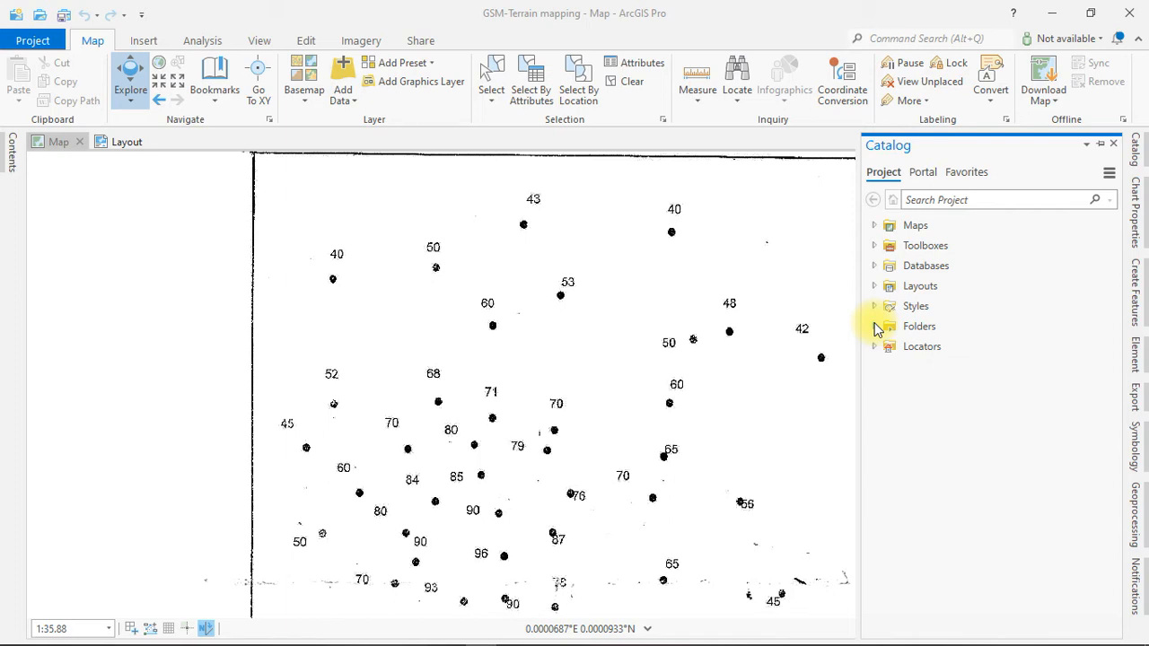
click(874, 327)
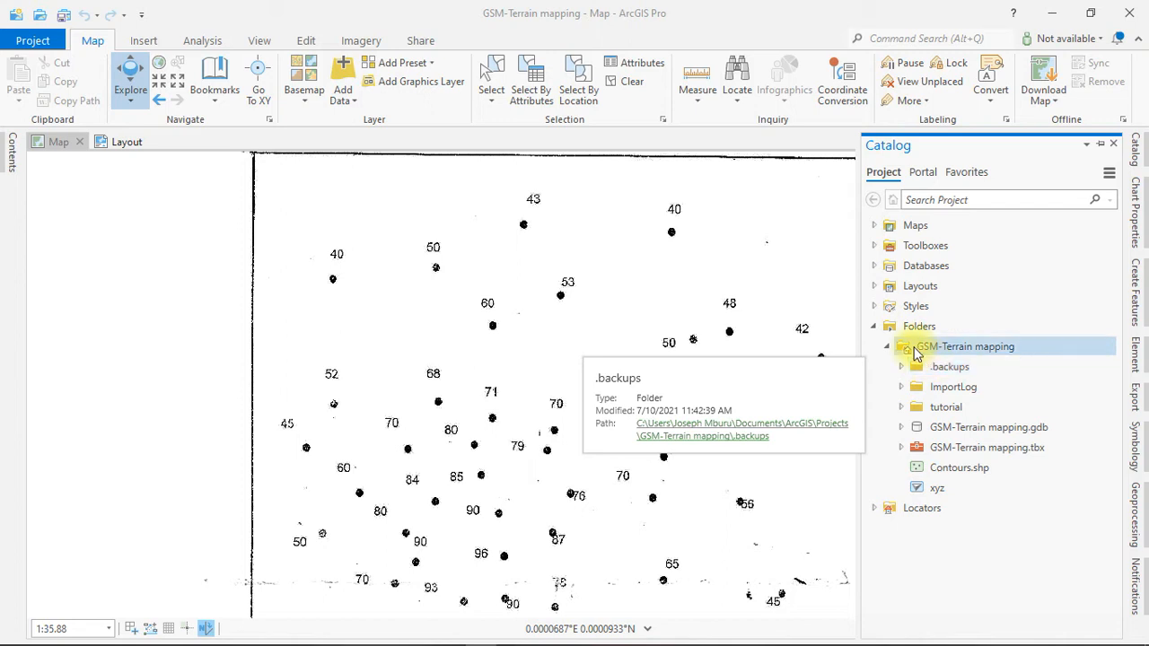
click(989, 350)
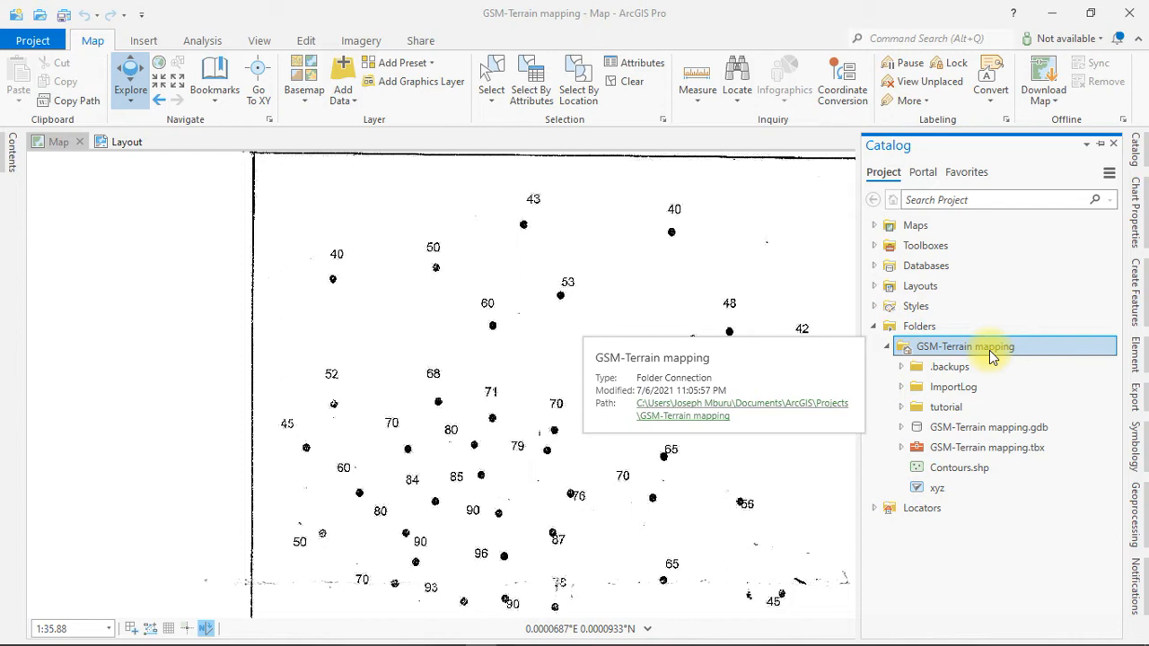
right_click(941, 347)
mouse_move(945, 349)
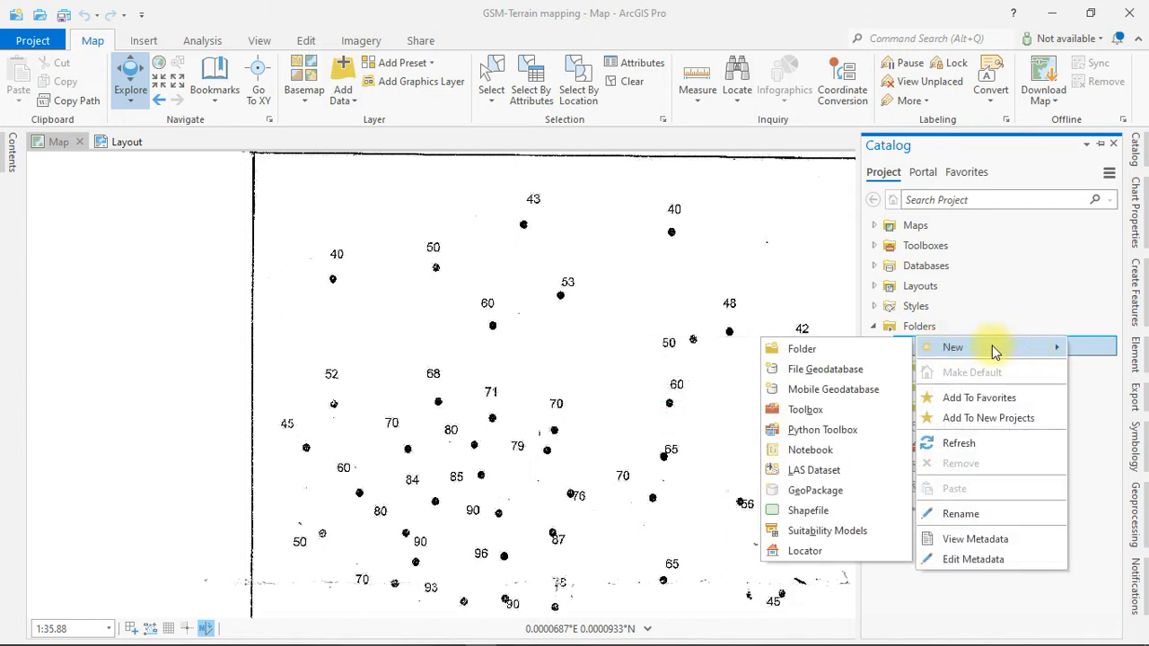
click(798, 350)
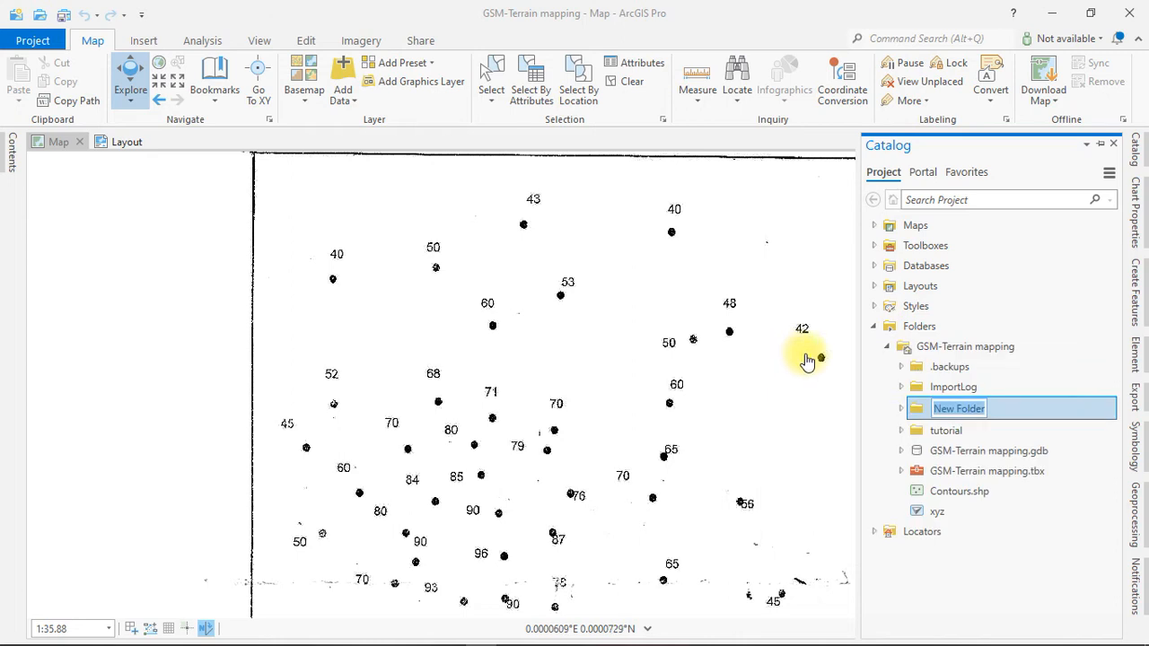
text(SPOT)
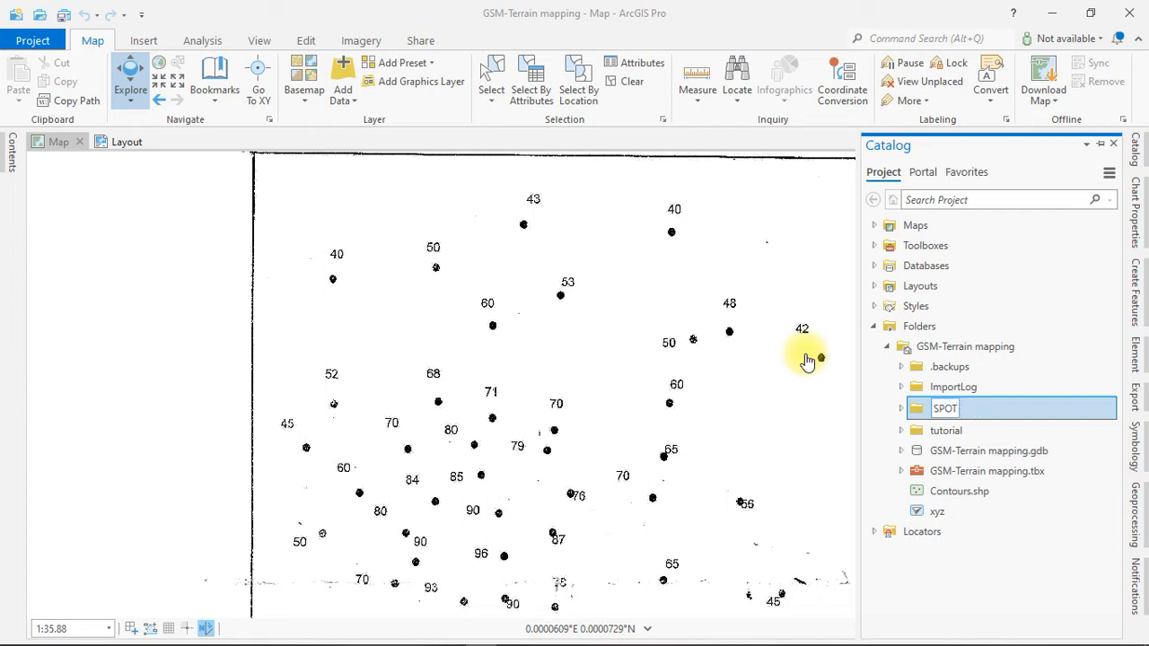
key(BackSpace)
key(BackSpace)
text(P)
key(Return)
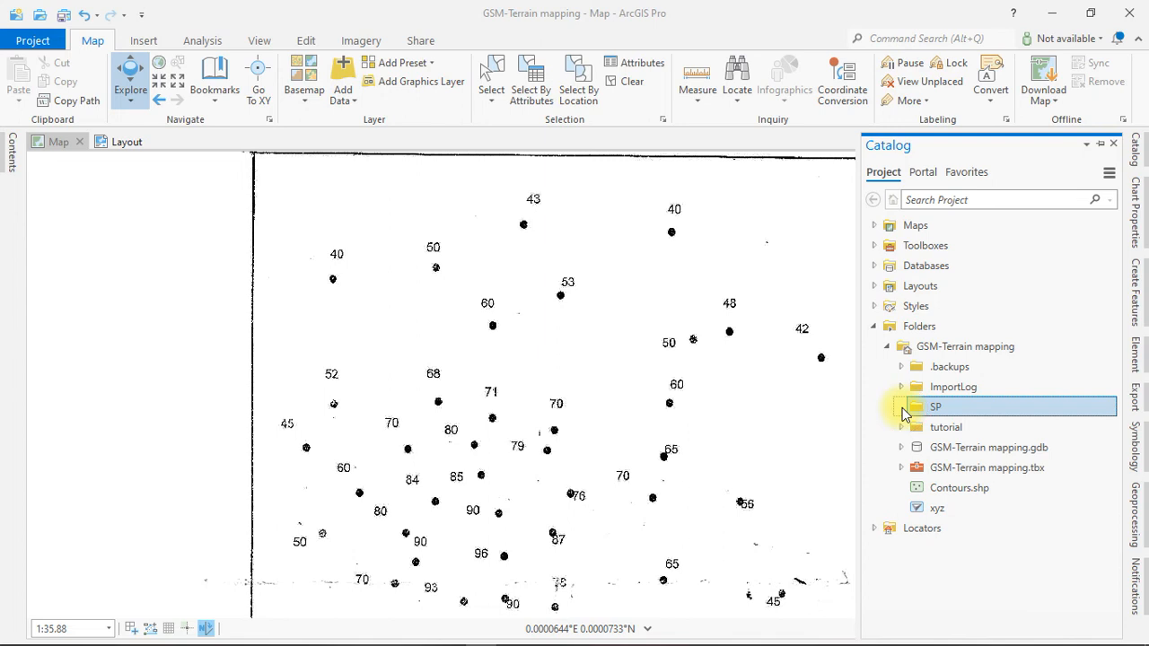
Step: Create a shapefile named SP with Point geometry in the SP folder
ctrl+click(944, 389)
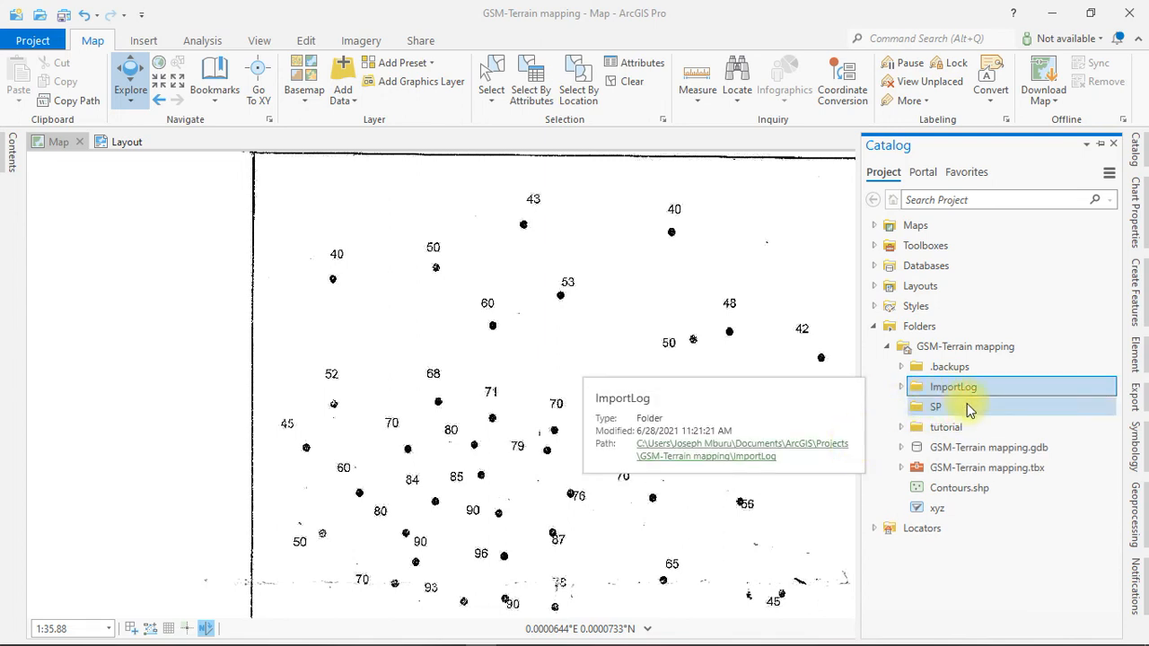
click(951, 406)
right_click(955, 412)
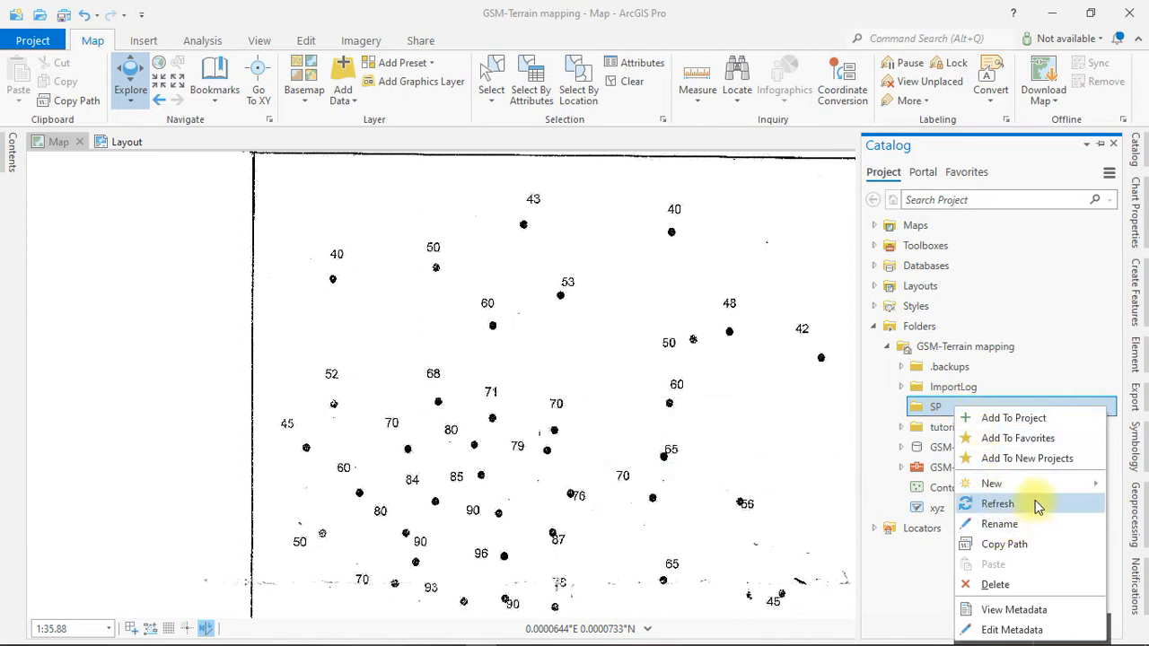
mouse_move(1028, 486)
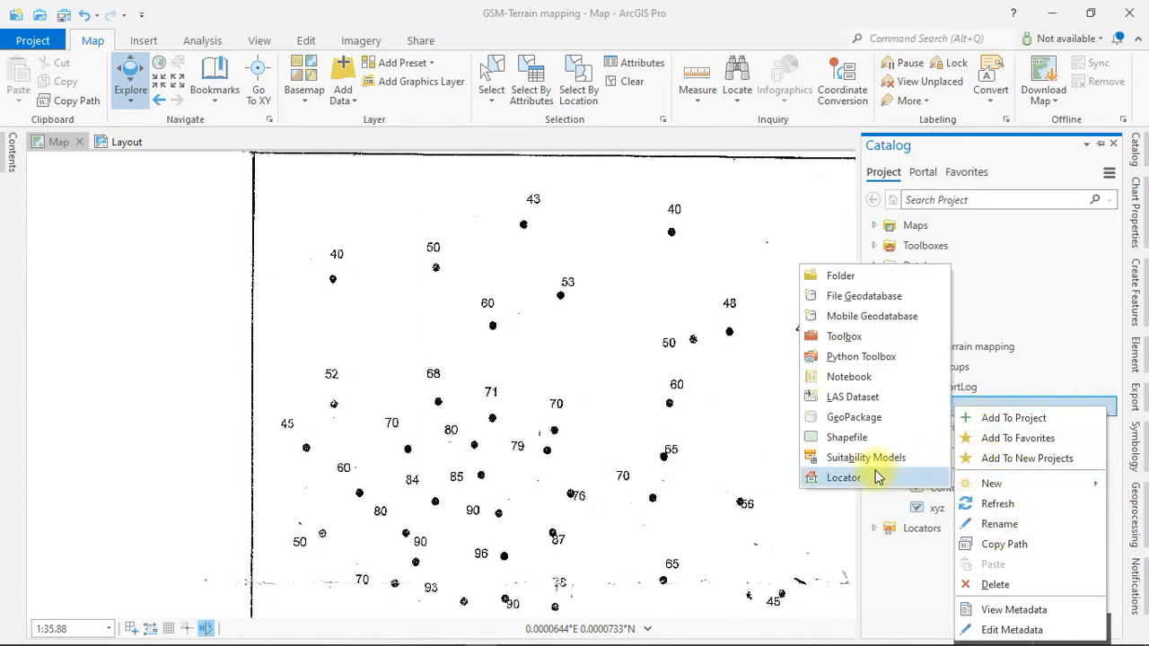
click(855, 438)
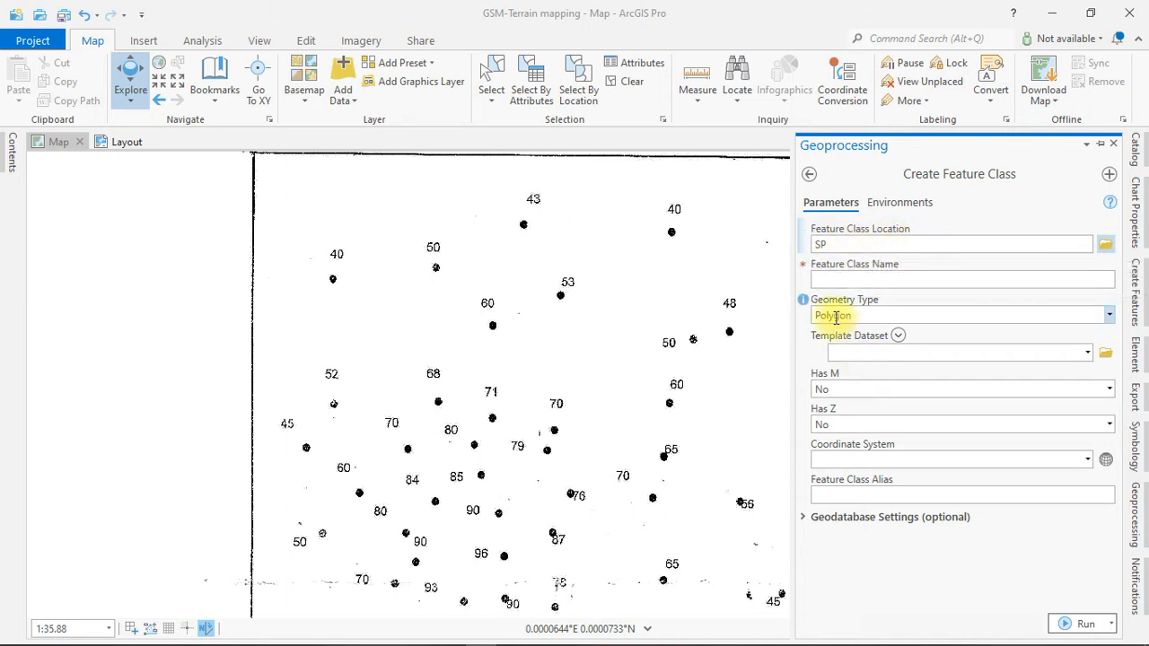
click(877, 280)
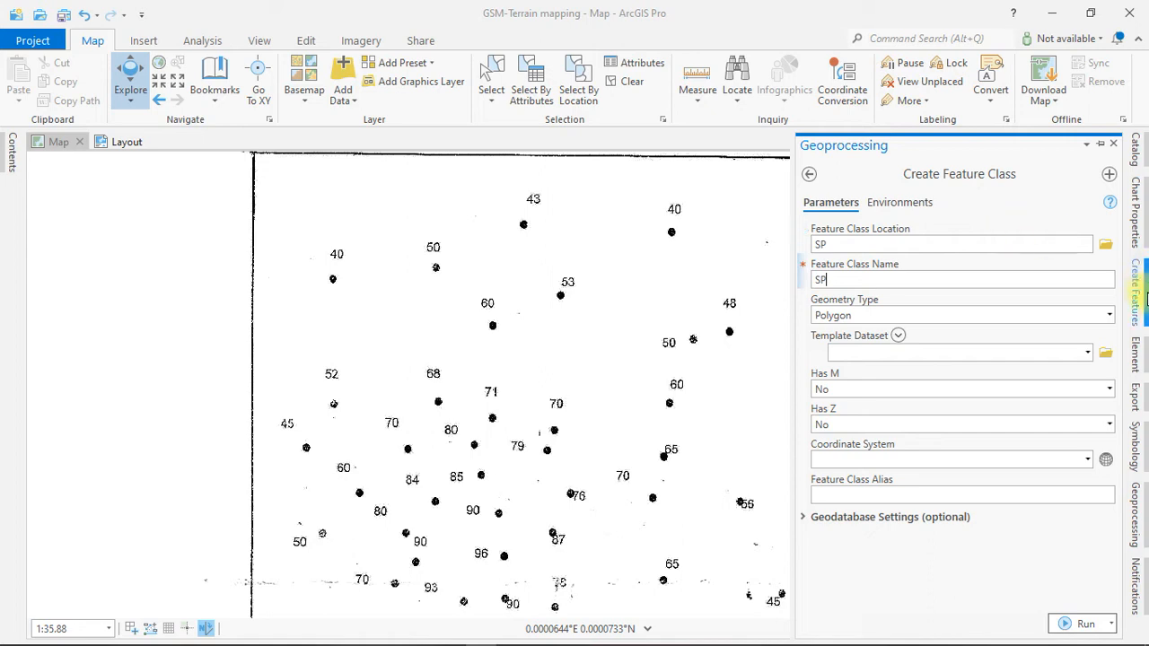
click(1107, 316)
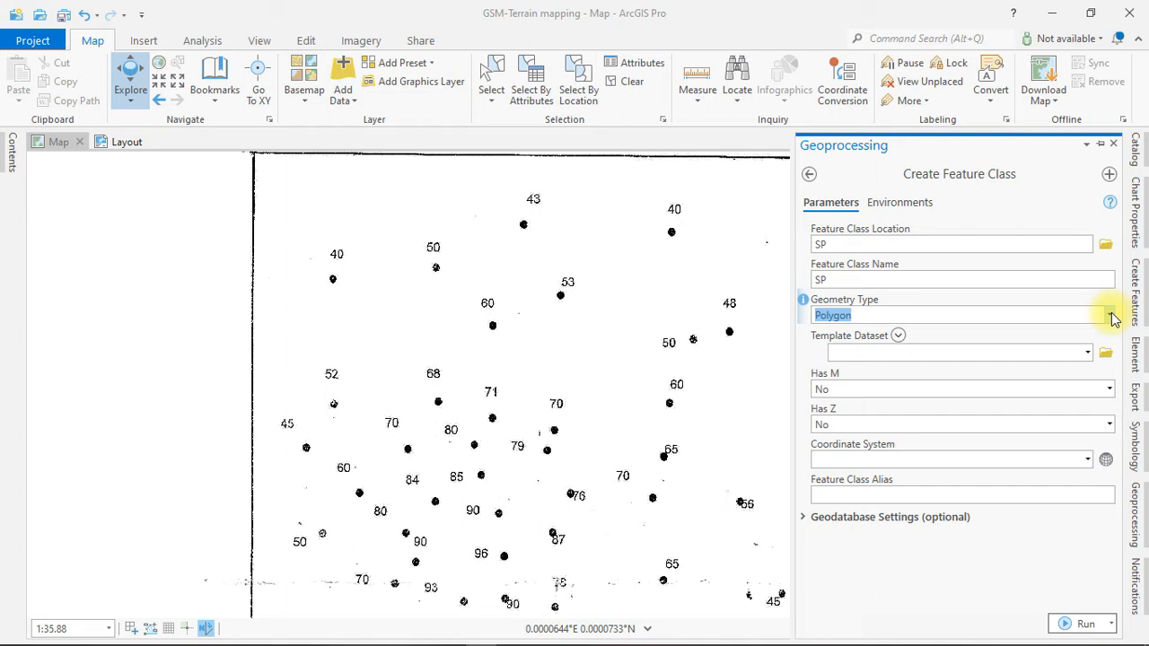
click(1107, 316)
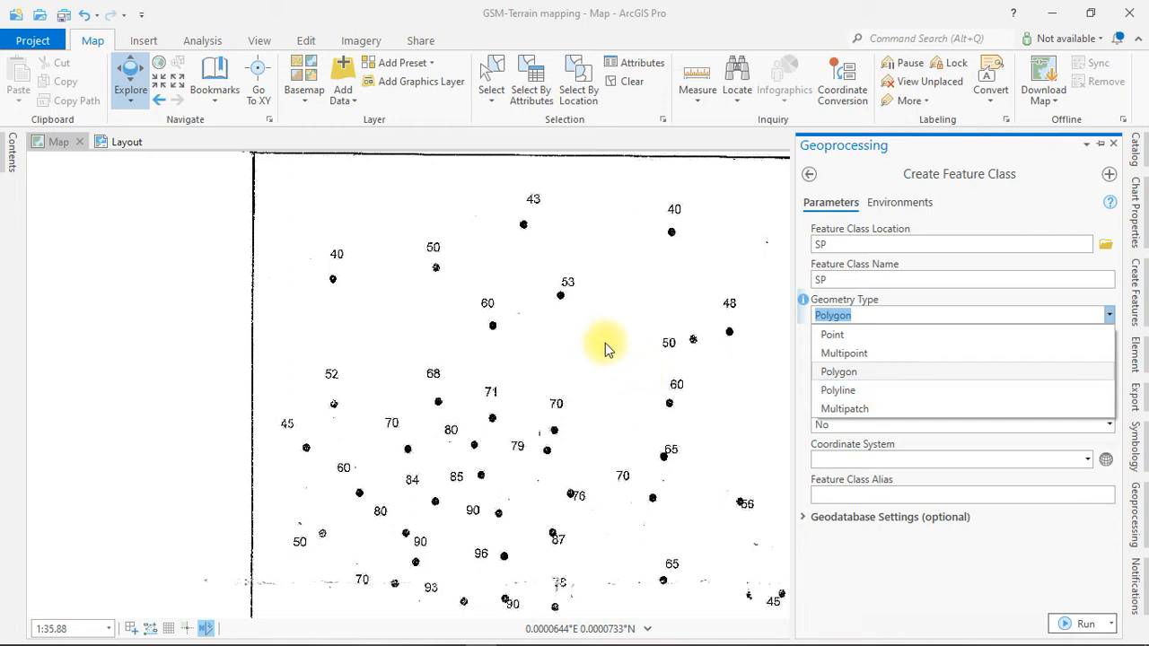
click(861, 336)
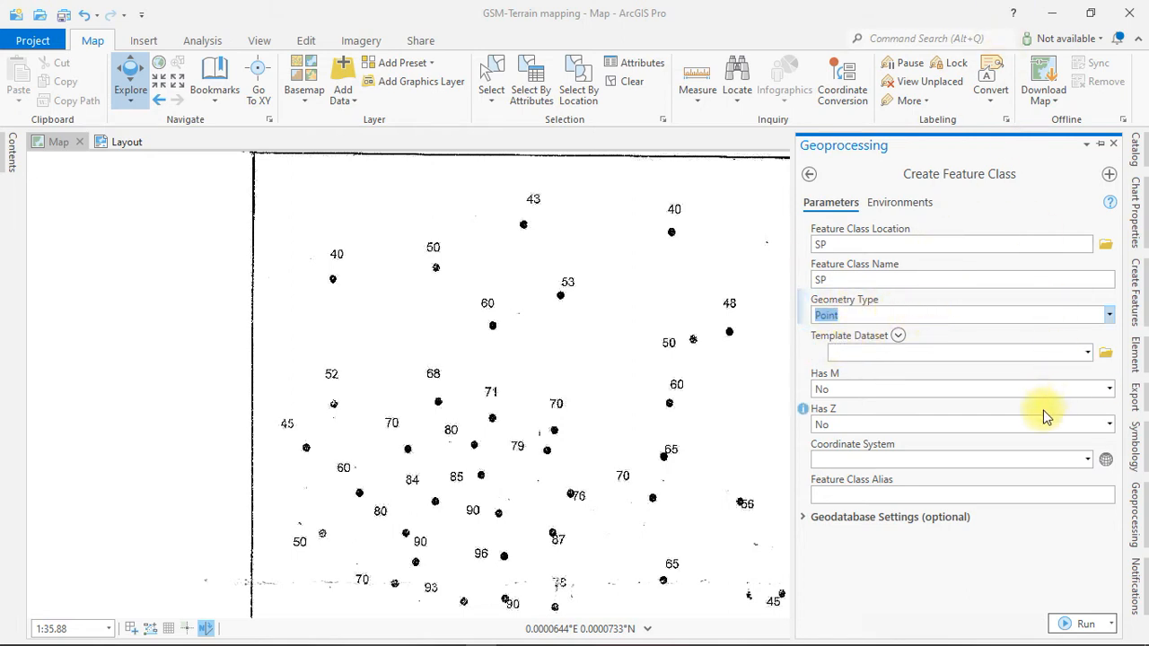
click(1090, 624)
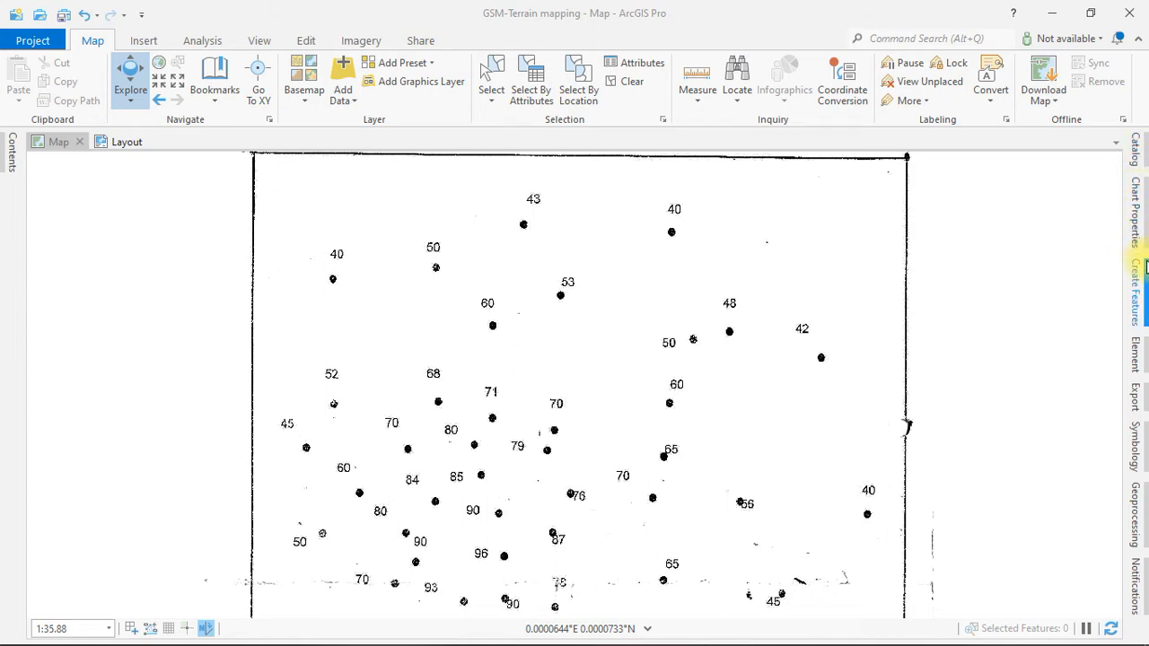
click(1145, 305)
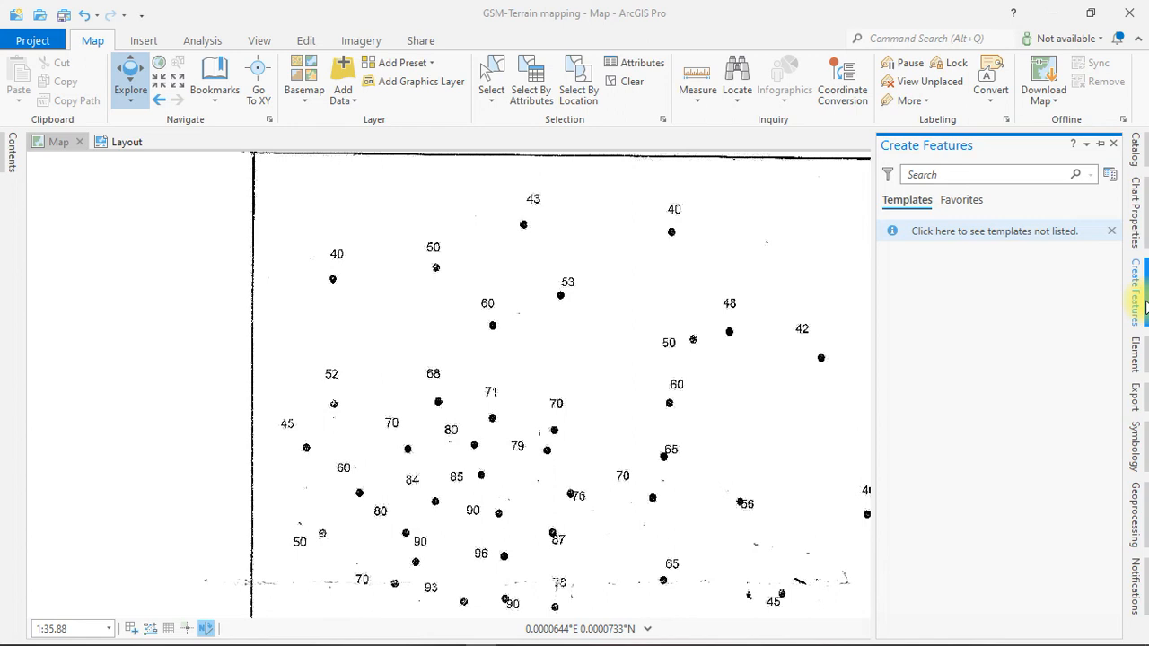
click(1145, 162)
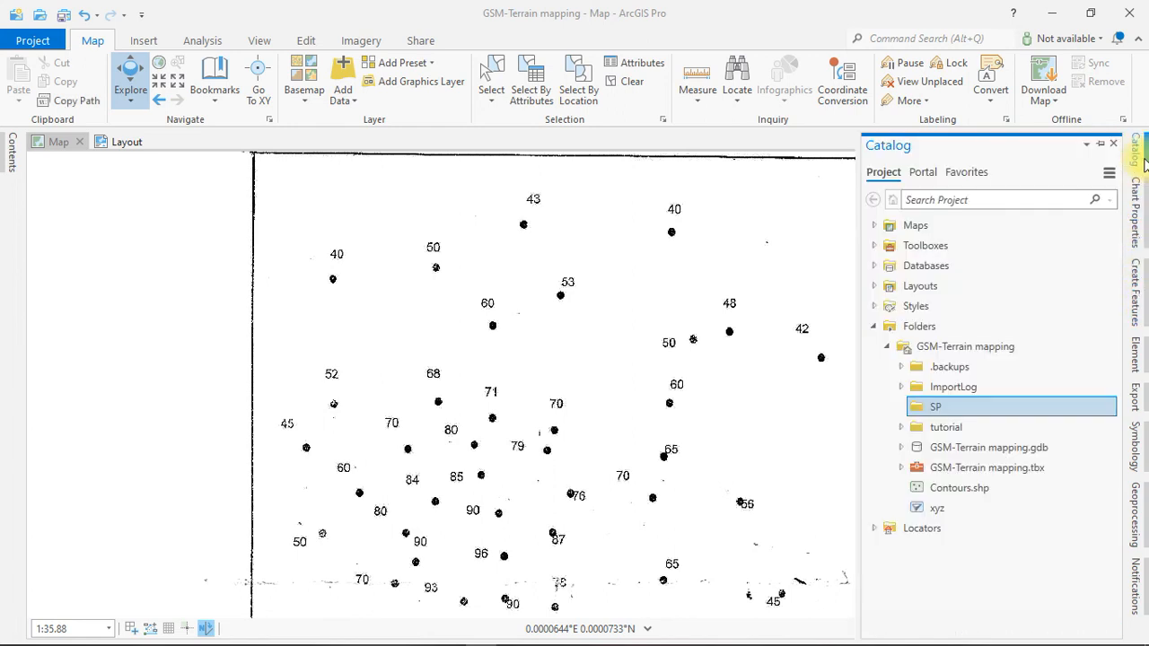
right_click(957, 413)
mouse_move(960, 414)
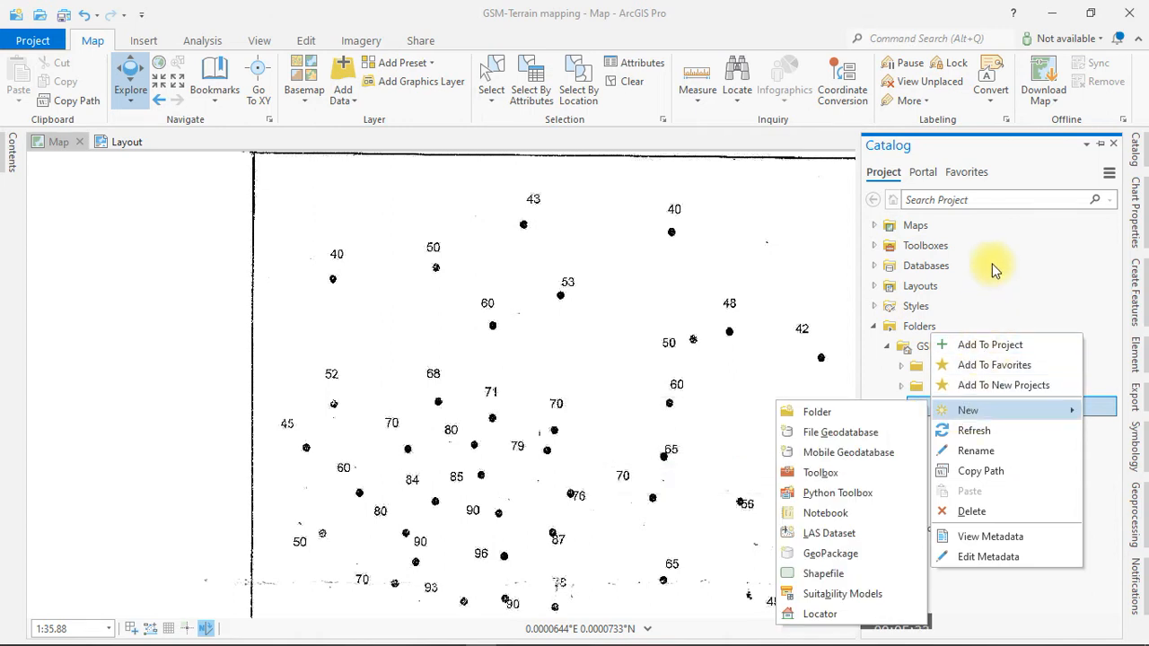
click(1028, 268)
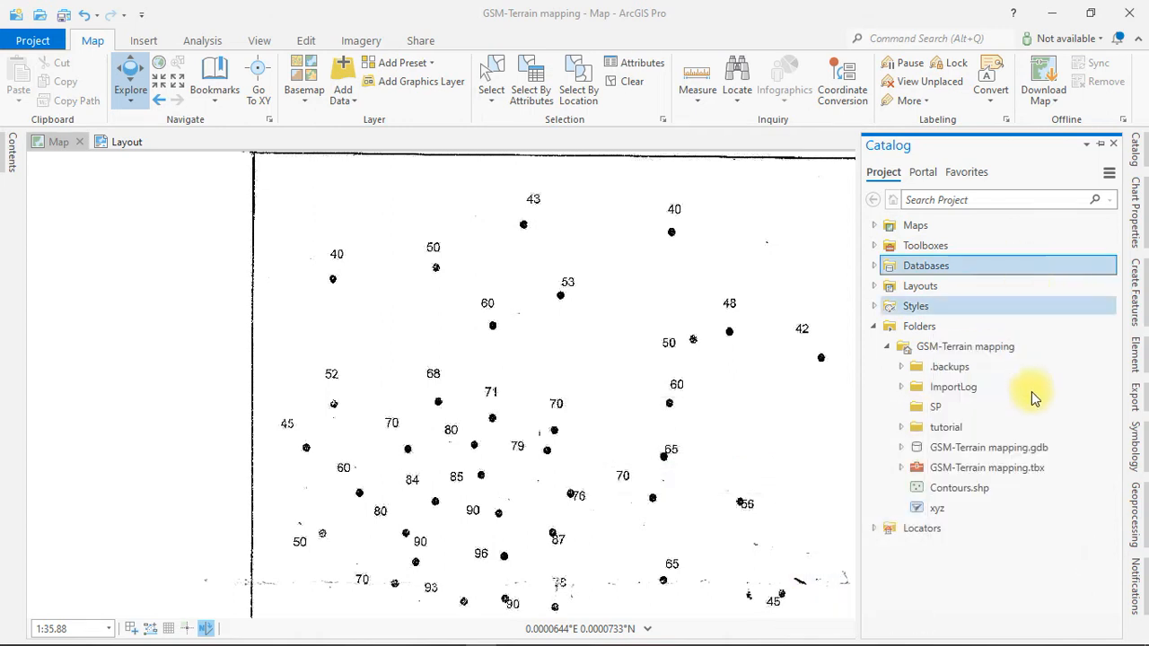
Step: Create a new shapefile named SP inside the SP folder, with its geometry type set to Point
right_click(947, 409)
mouse_move(986, 422)
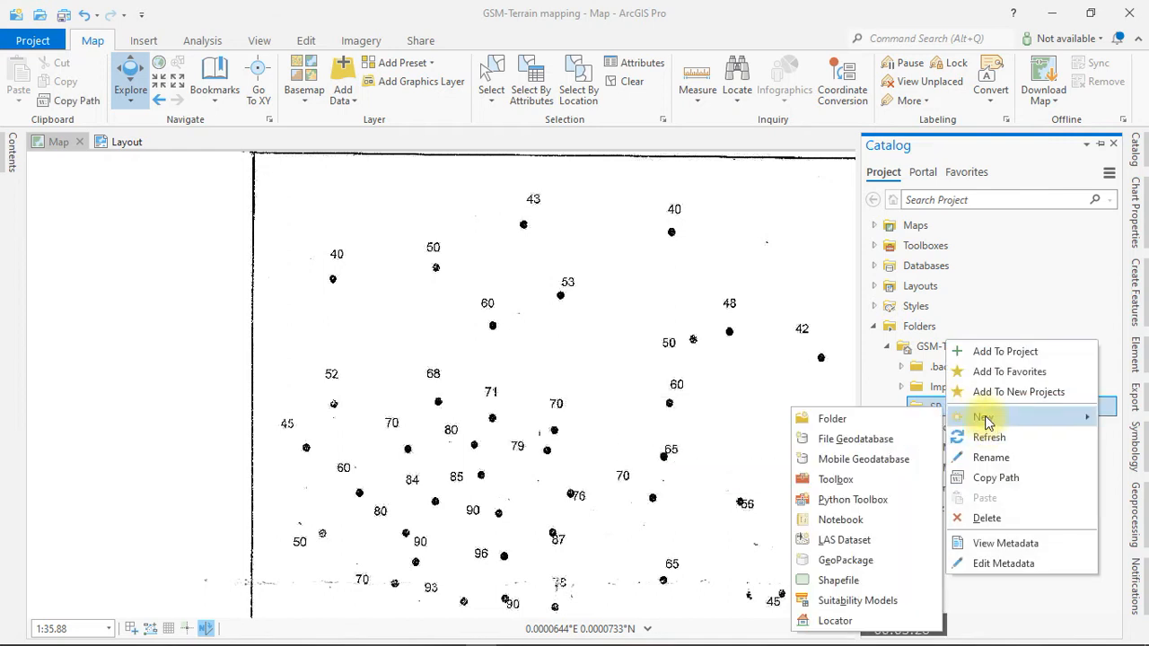
click(857, 580)
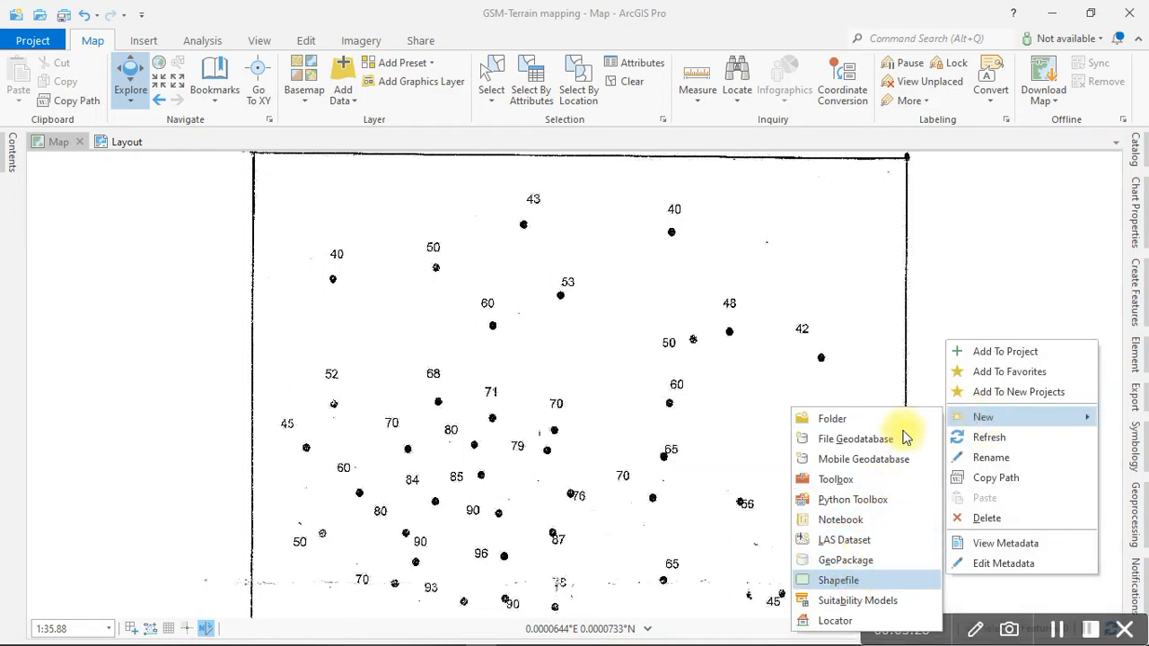
click(872, 279)
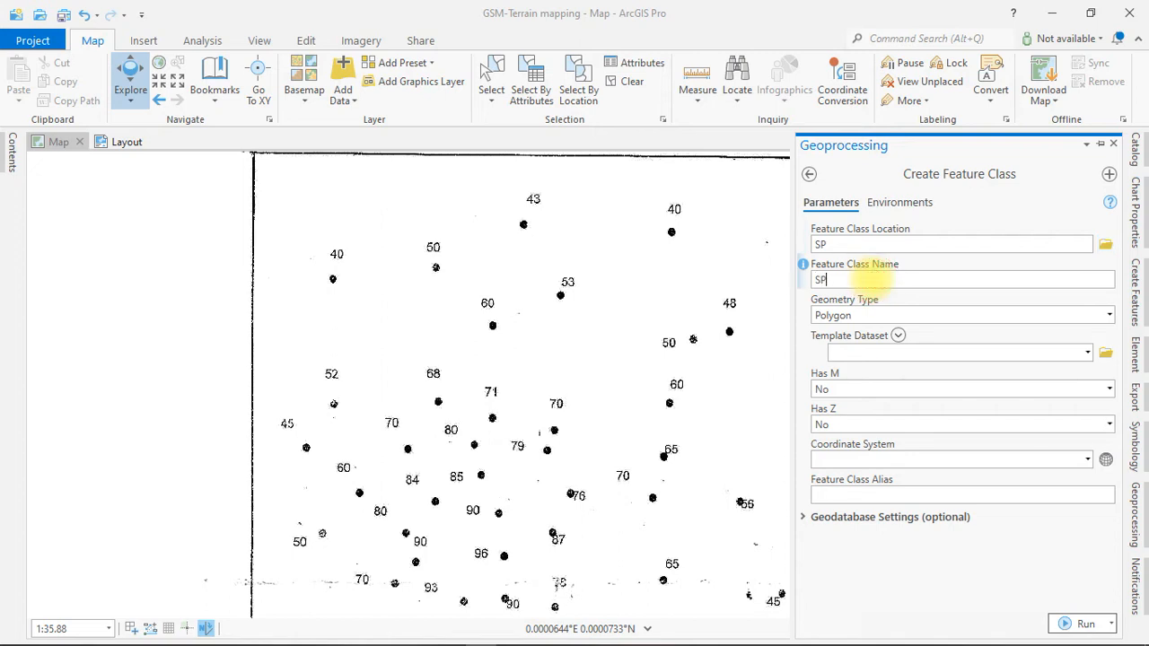
text(SP)
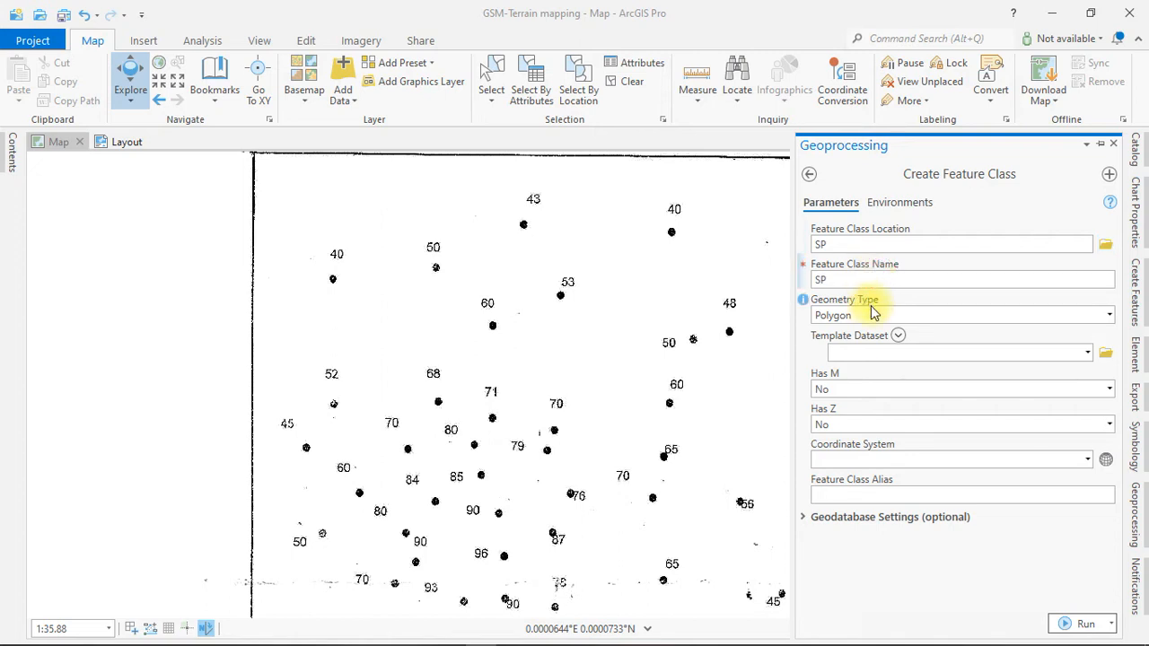
click(1106, 315)
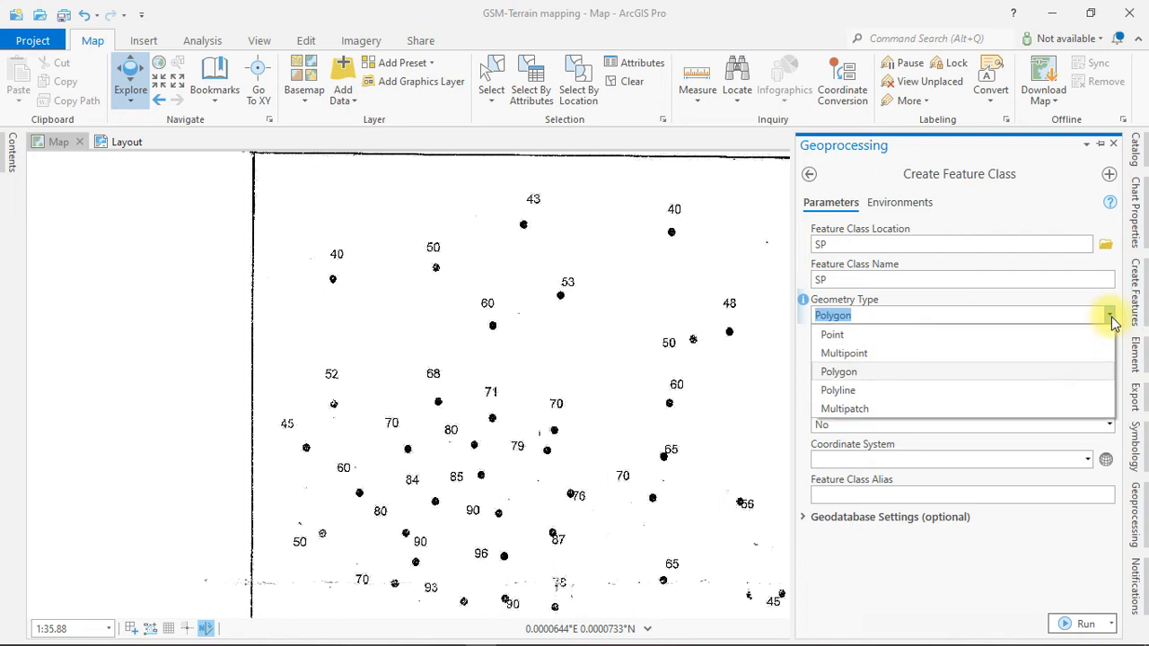
click(835, 333)
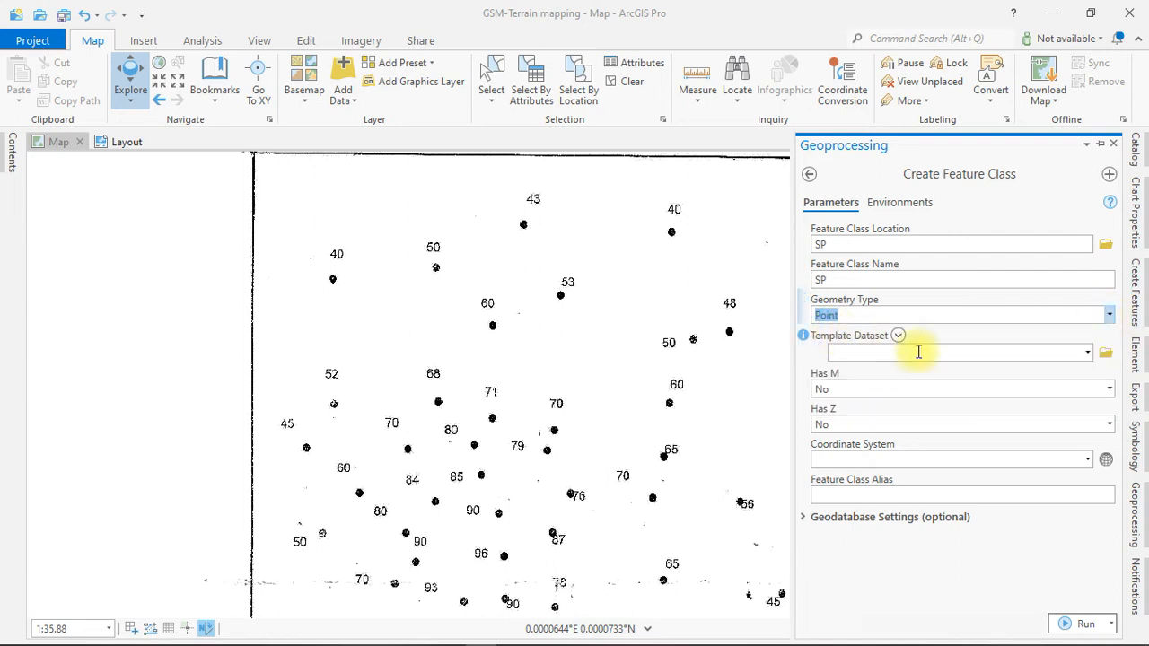
double_click(925, 10)
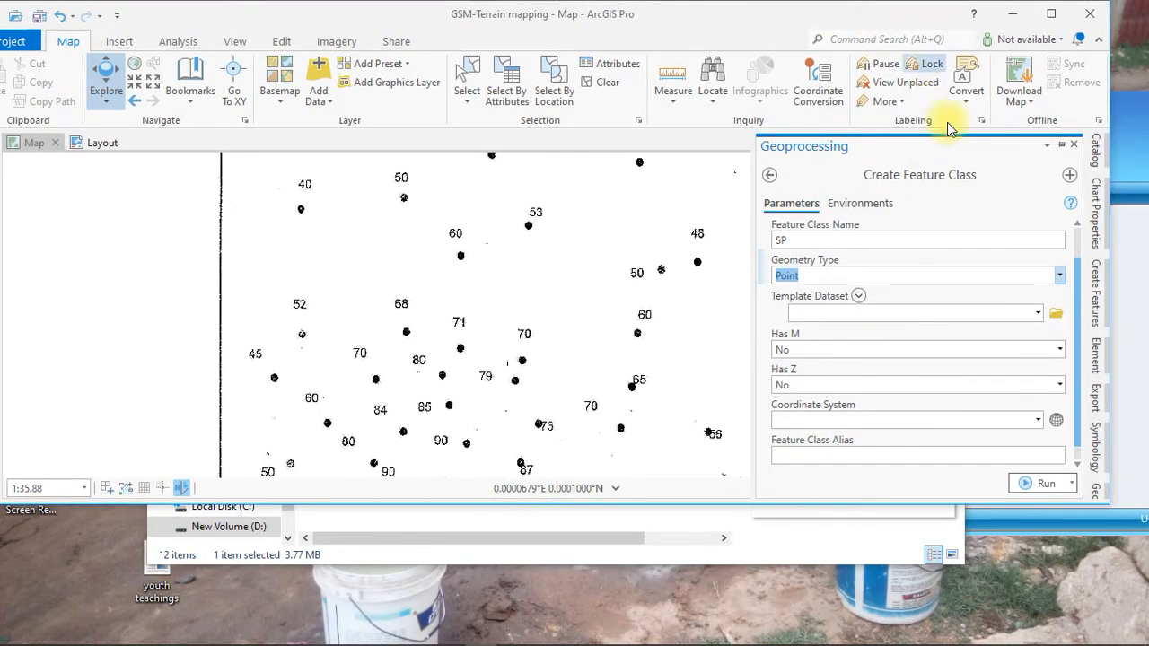
click(1044, 486)
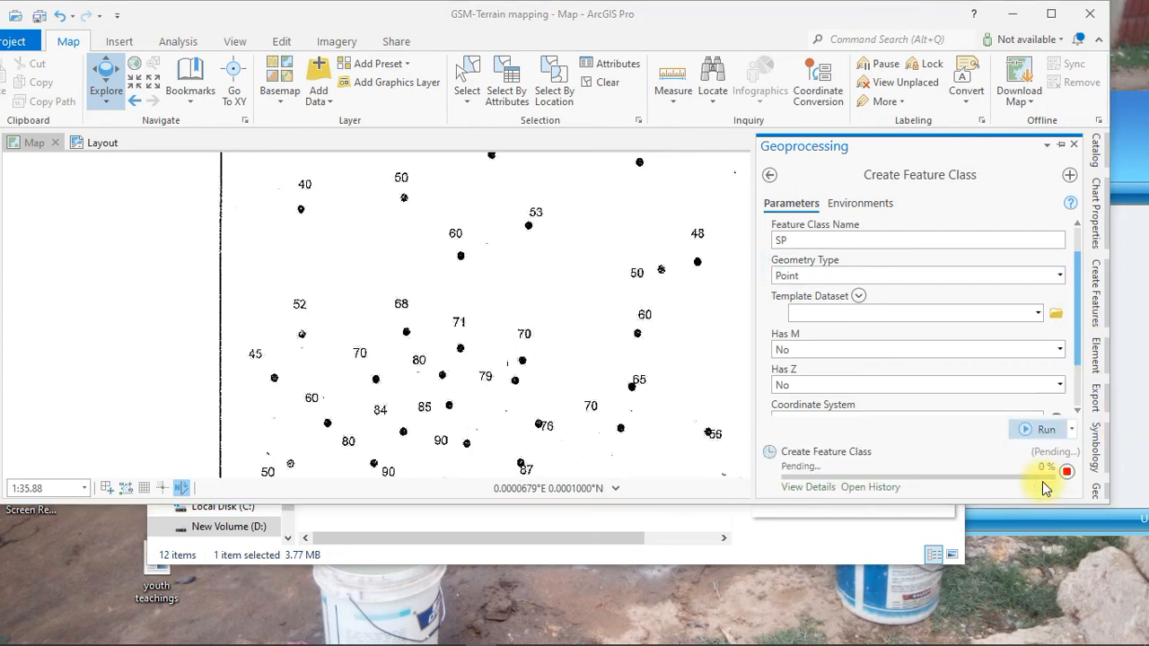
click(1045, 15)
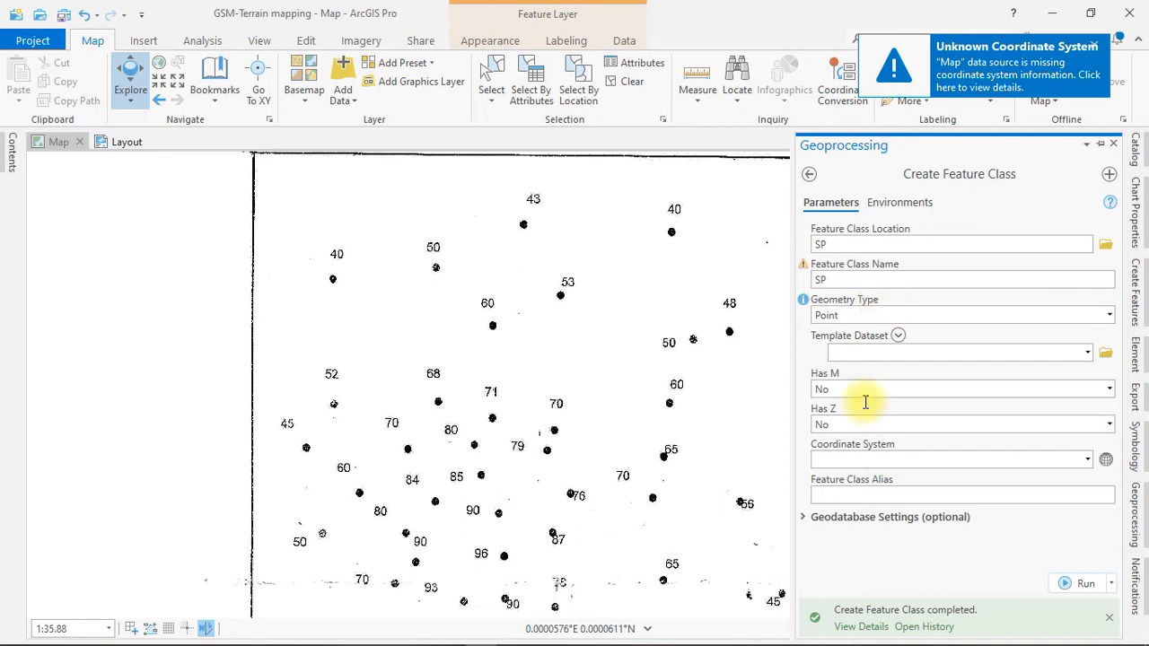
Step: Change the SP layer's point symbol to Pentagon 3 from the ArcGIS 2D symbols
click(13, 162)
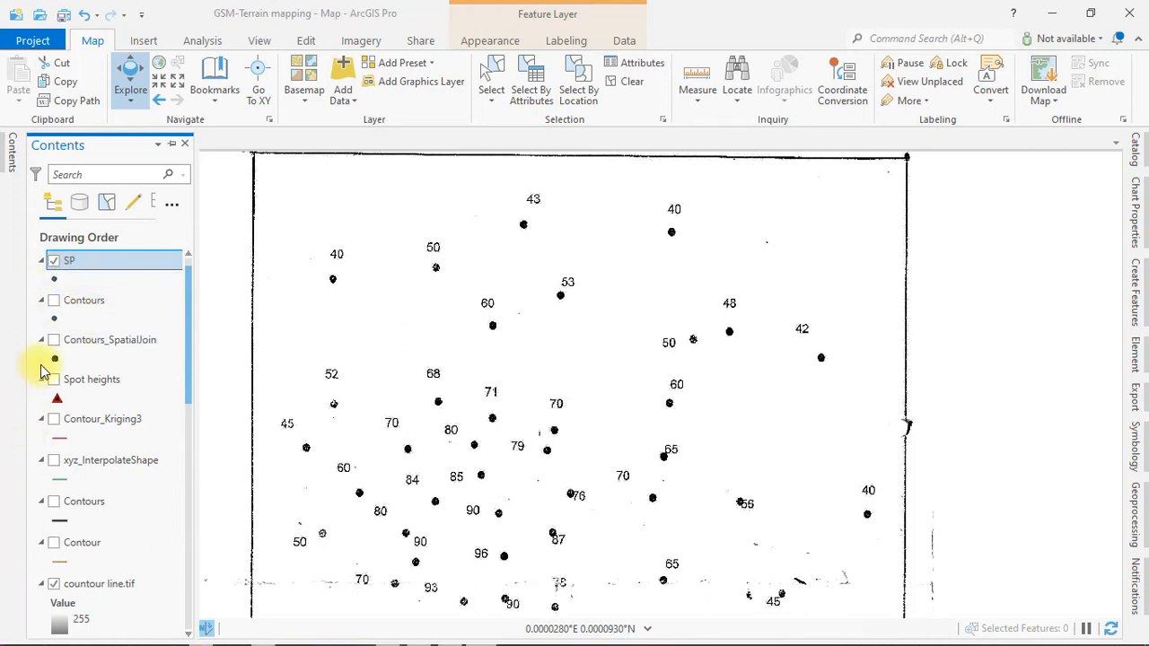
click(480, 368)
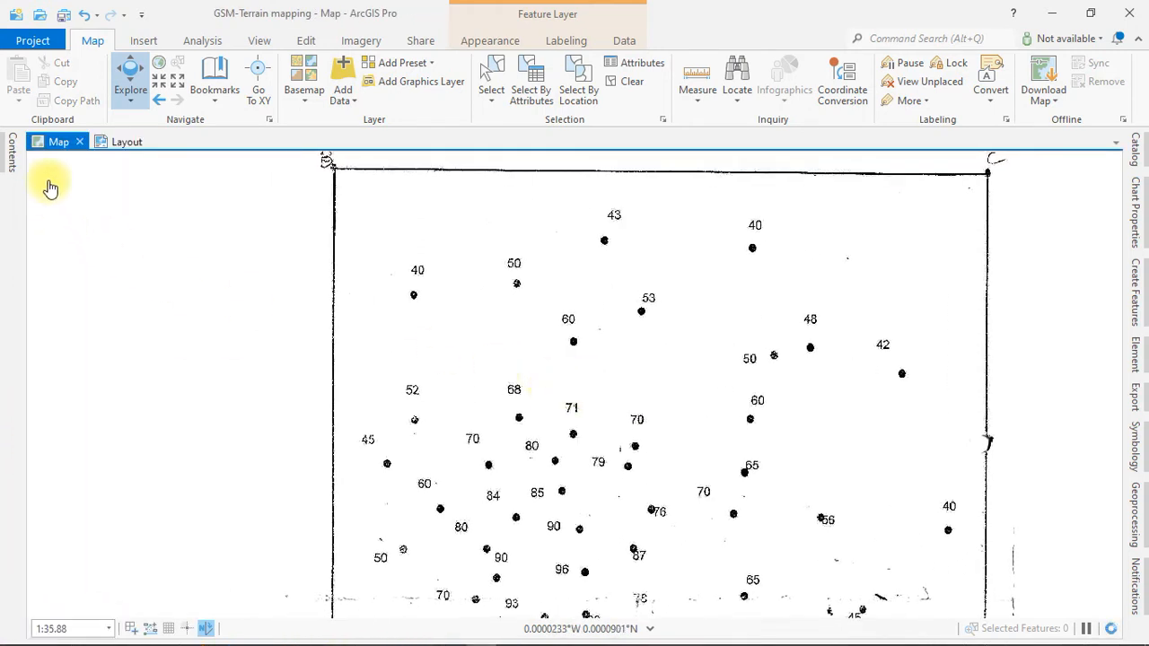
click(12, 154)
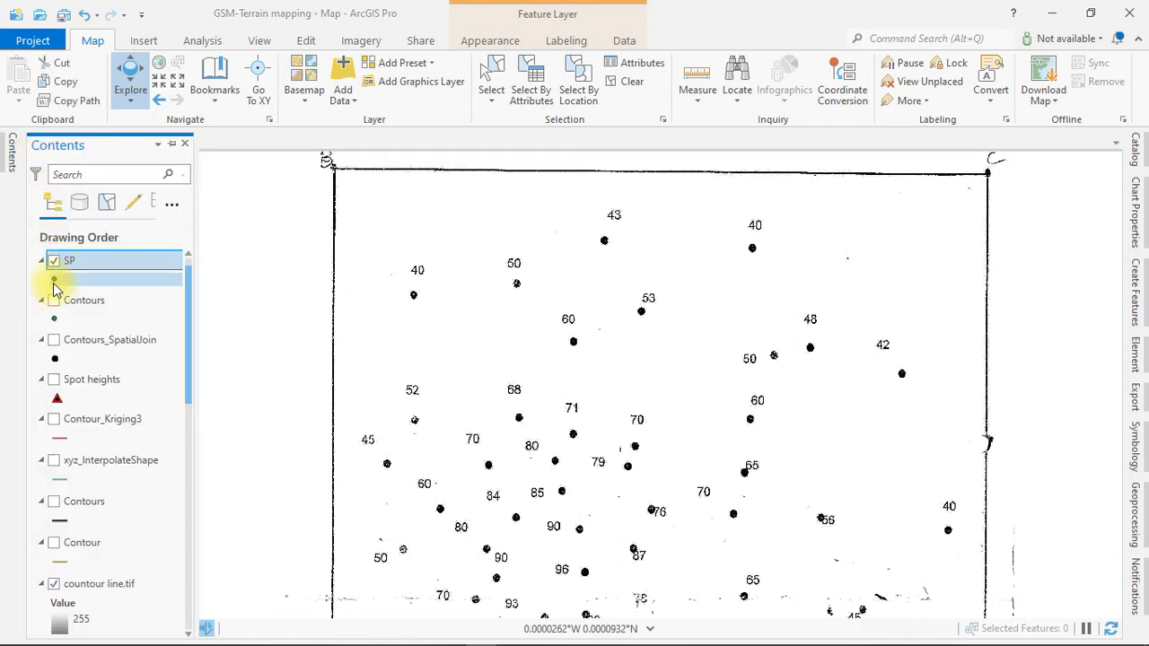
click(54, 280)
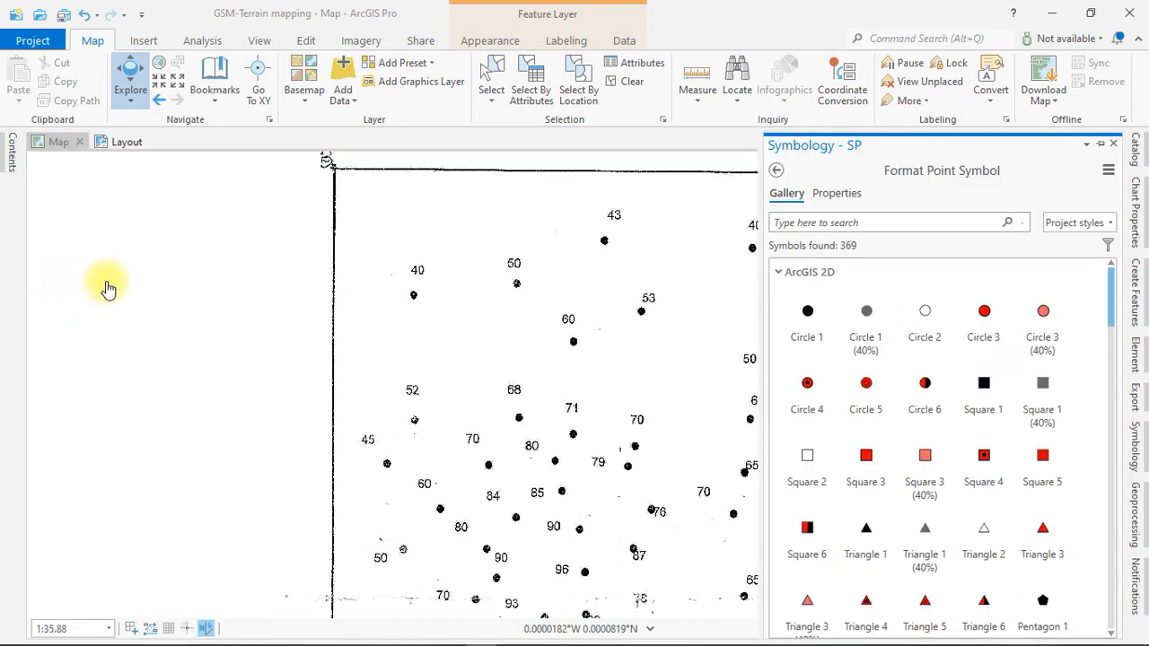
scroll(970, 453, down, 2)
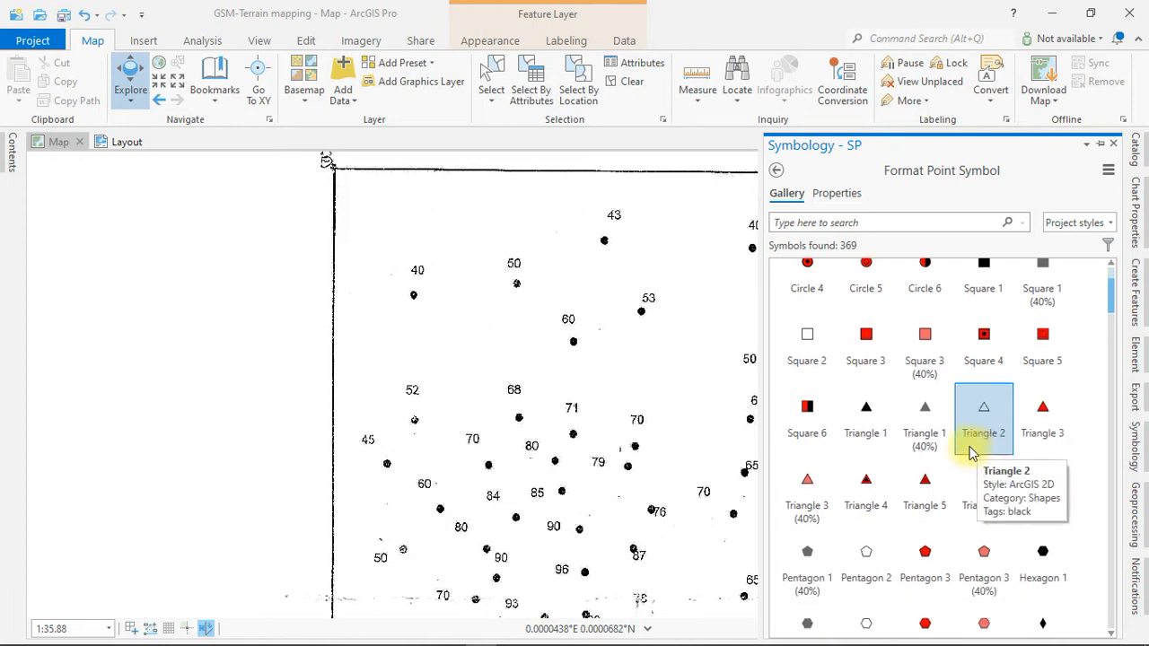
scroll(969, 453, down, 1)
scroll(960, 471, down, 1)
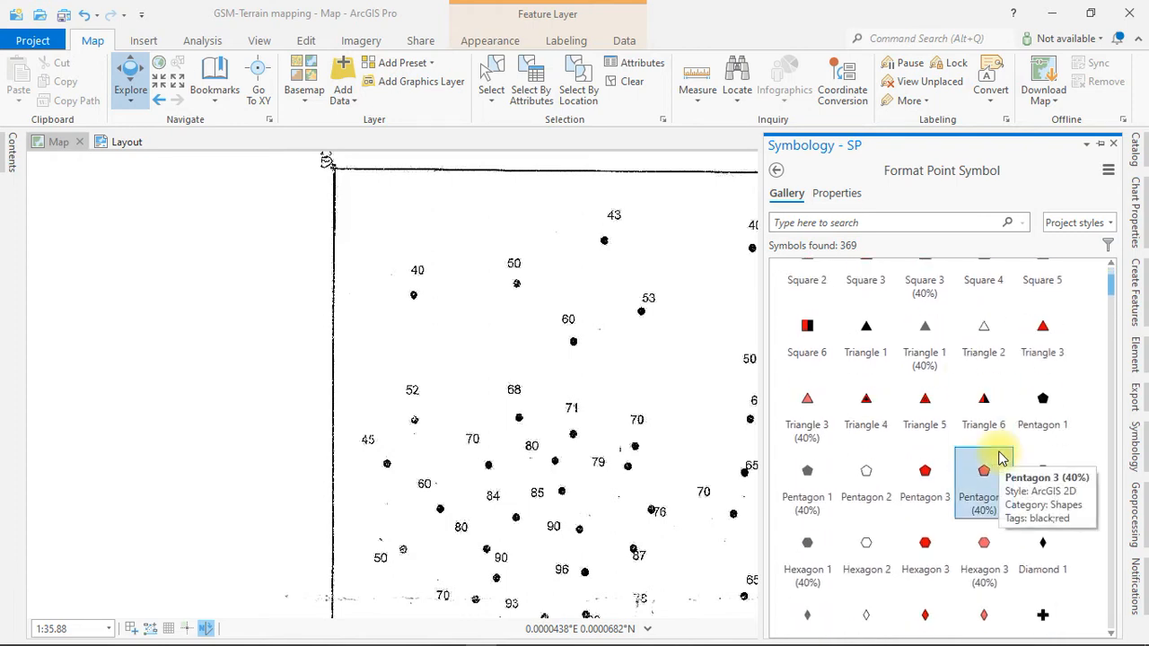
click(925, 476)
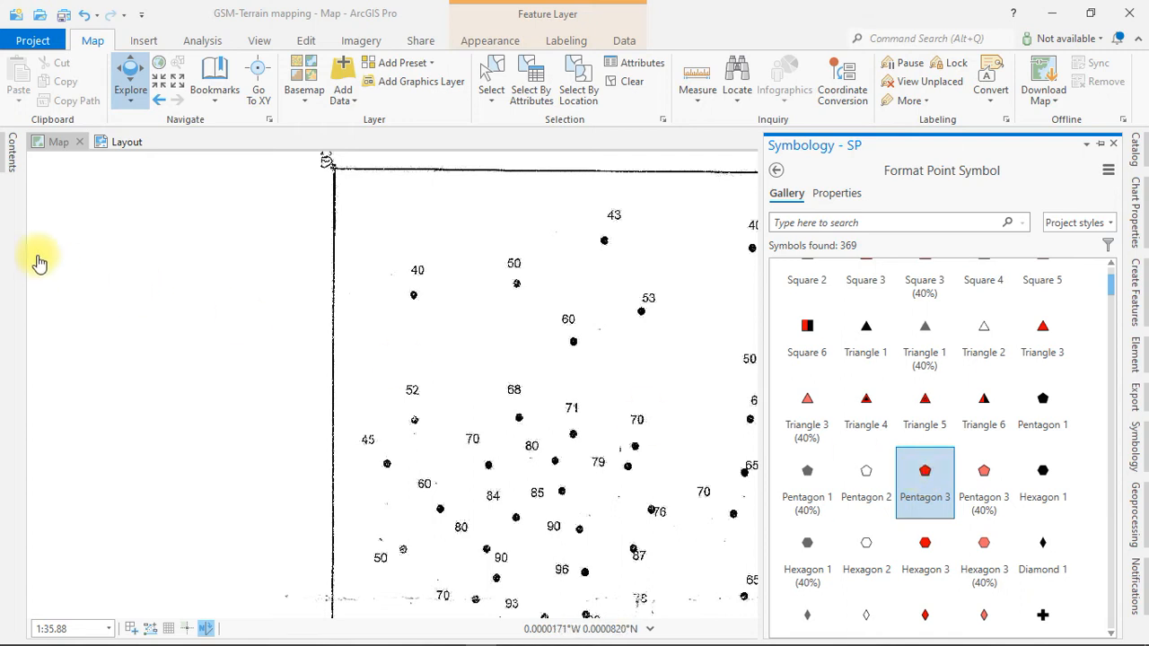
Step: Set the SP point symbol's size to 12 pt and apply the change
click(835, 194)
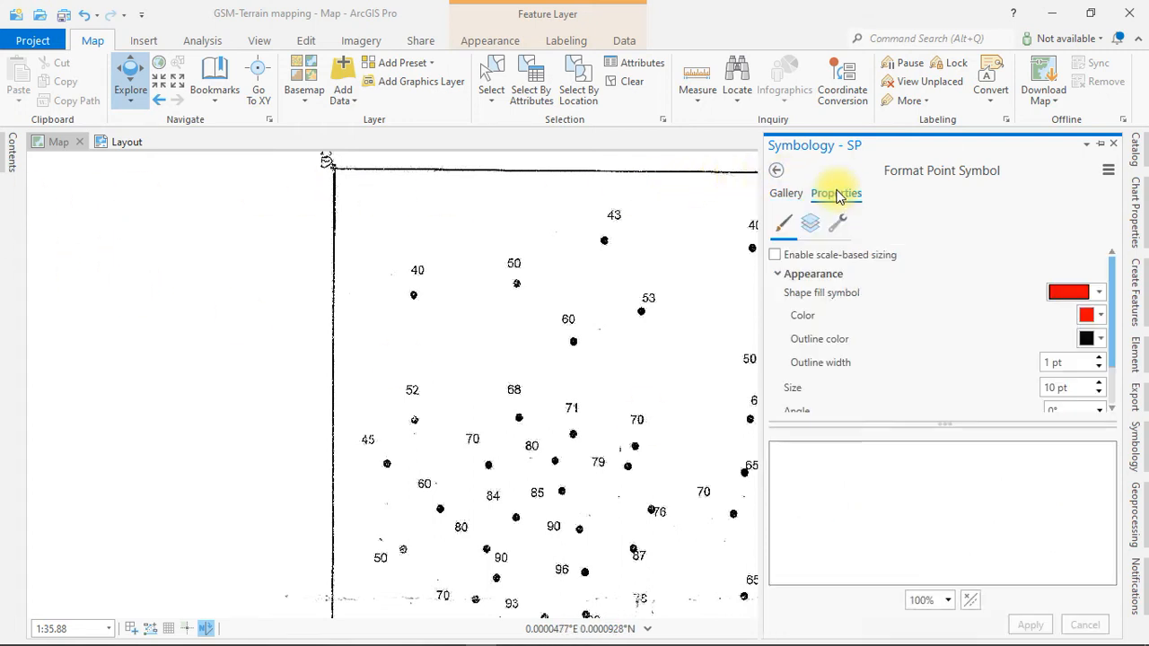
click(1099, 382)
click(1098, 383)
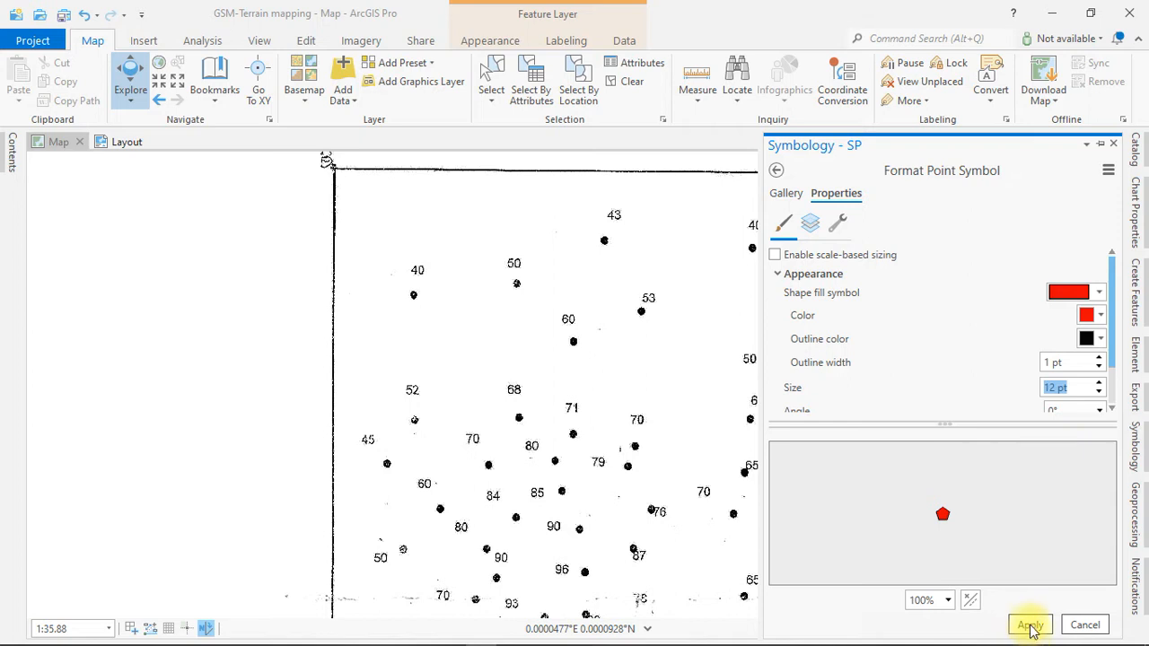
click(1024, 623)
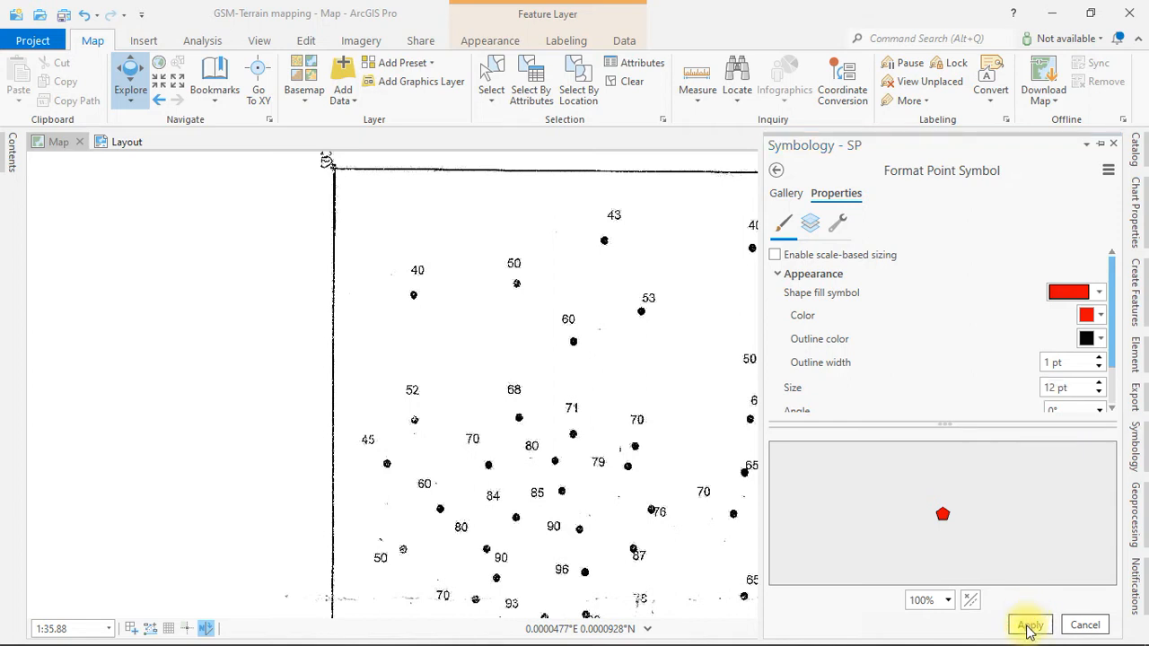
click(1030, 626)
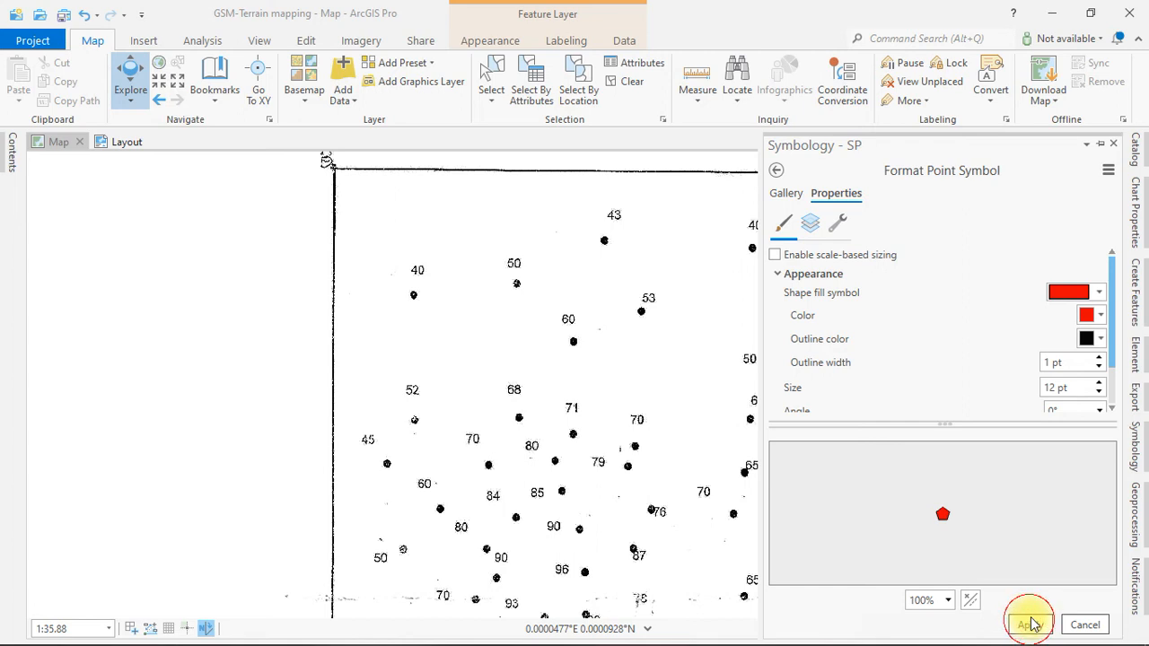
click(1121, 145)
click(12, 148)
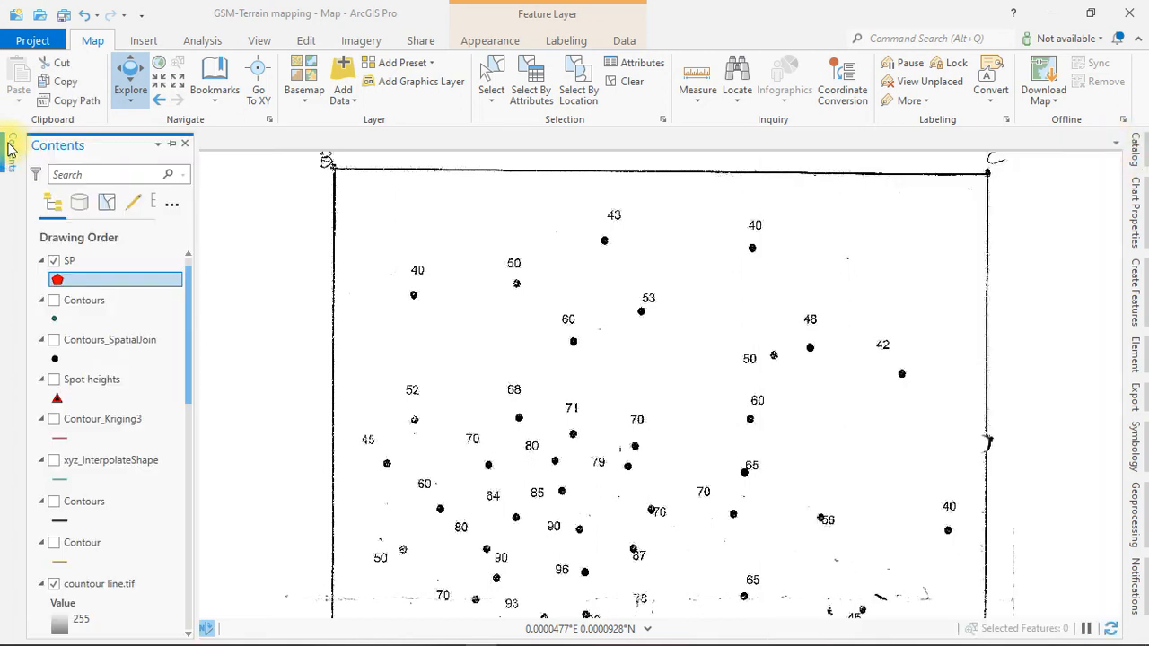
click(79, 278)
mouse_move(569, 352)
mouse_down()
mouse_move(554, 329)
mouse_move(586, 362)
mouse_up()
click(12, 154)
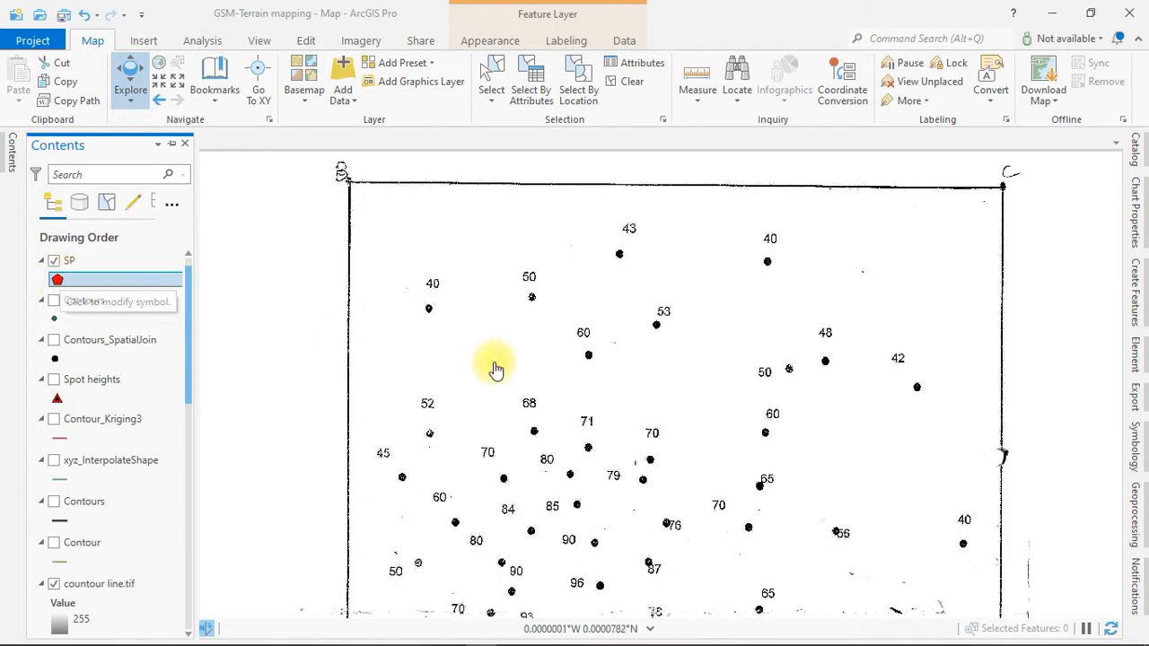
drag(745, 470, 766, 523)
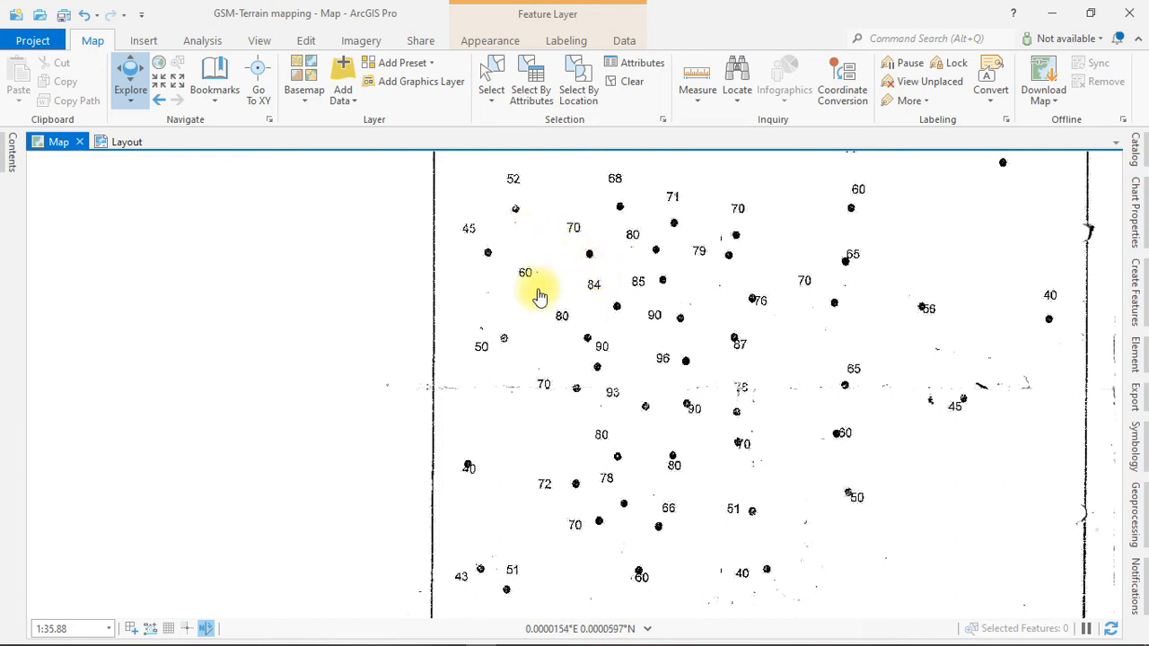
drag(518, 261, 517, 349)
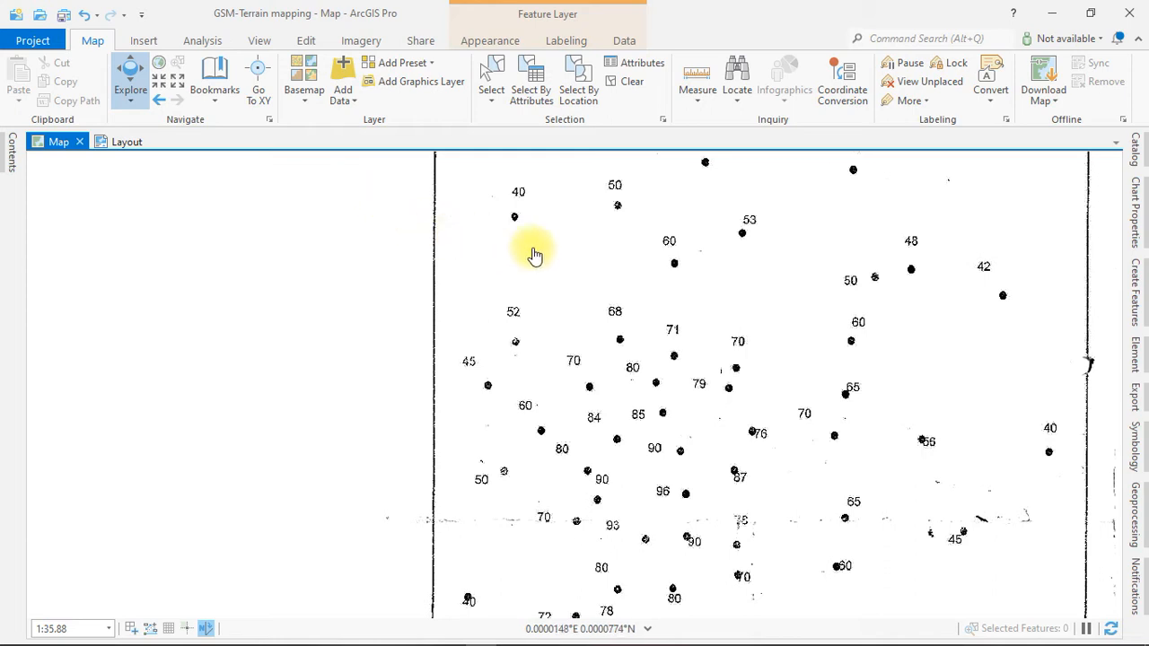
Step: Select the SP layer and apply its uncommitted symbol formatting
click(7, 146)
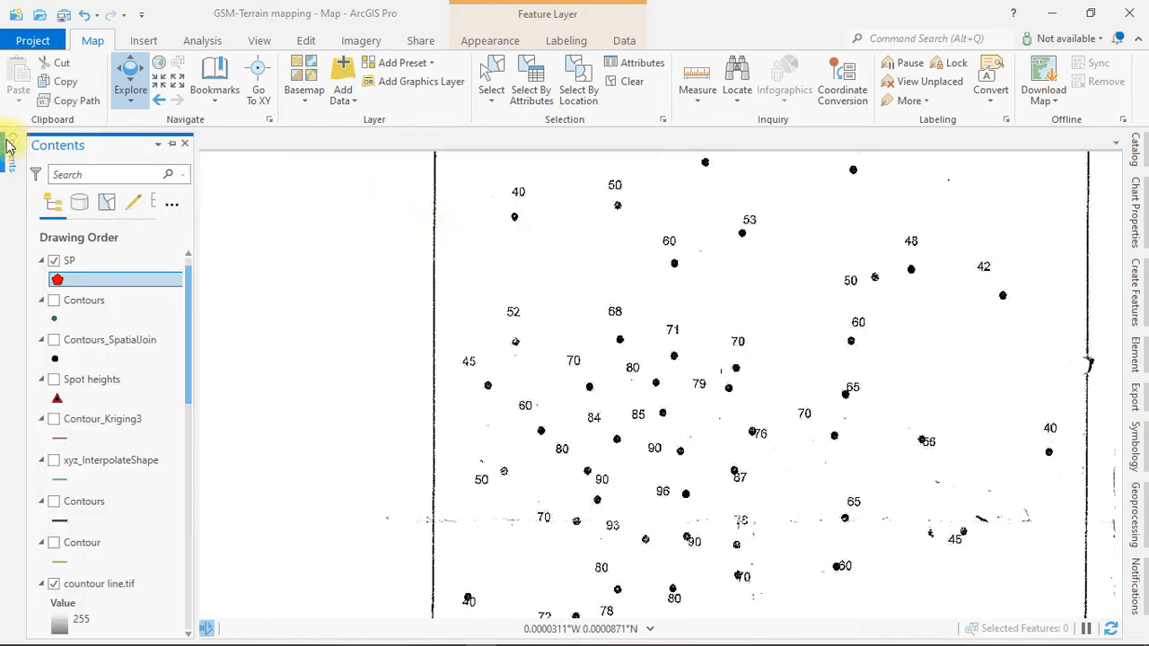
click(84, 267)
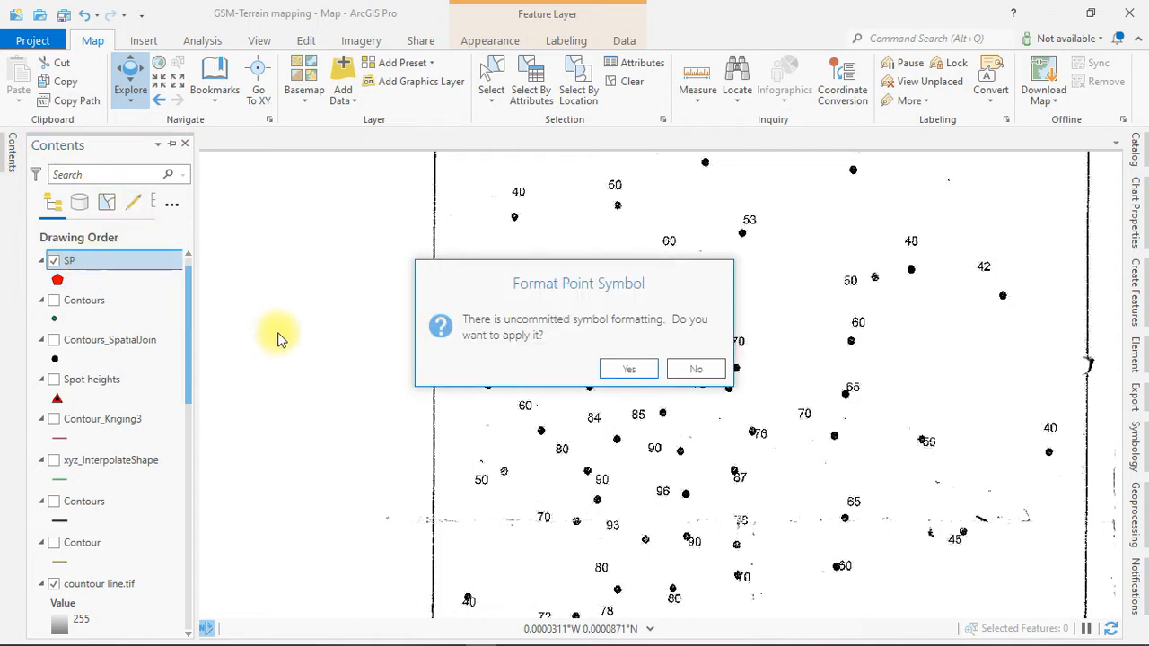
click(633, 370)
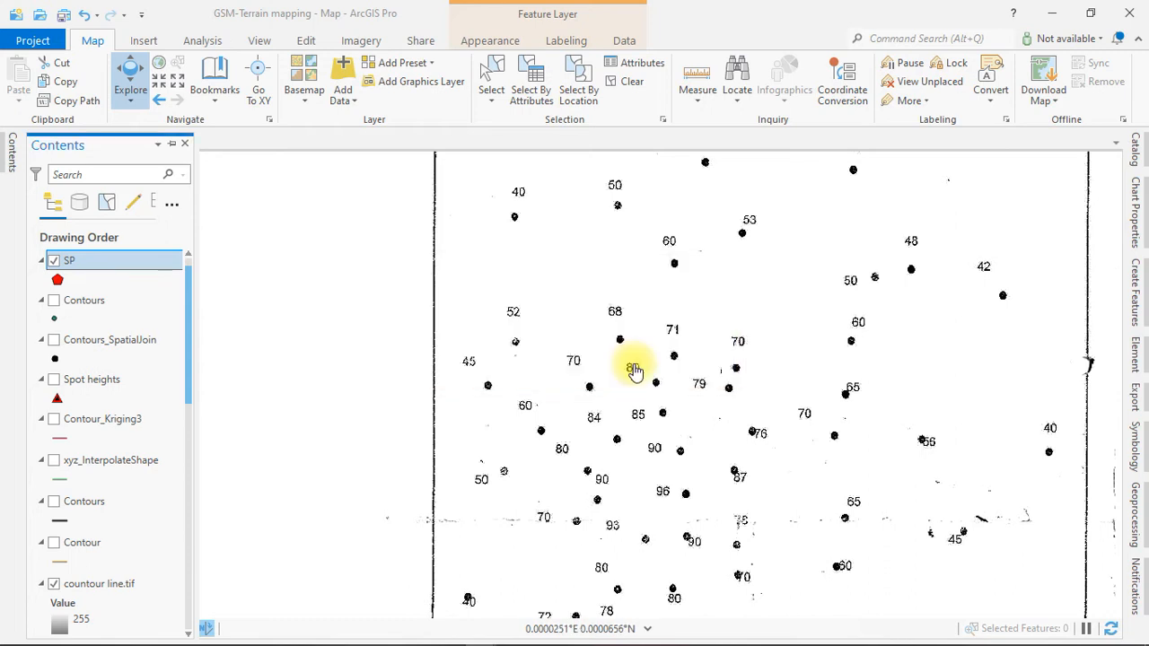
Step: Add a new field named spotheight to the SP attribute table, with alias SP and data type Long
right_click(89, 259)
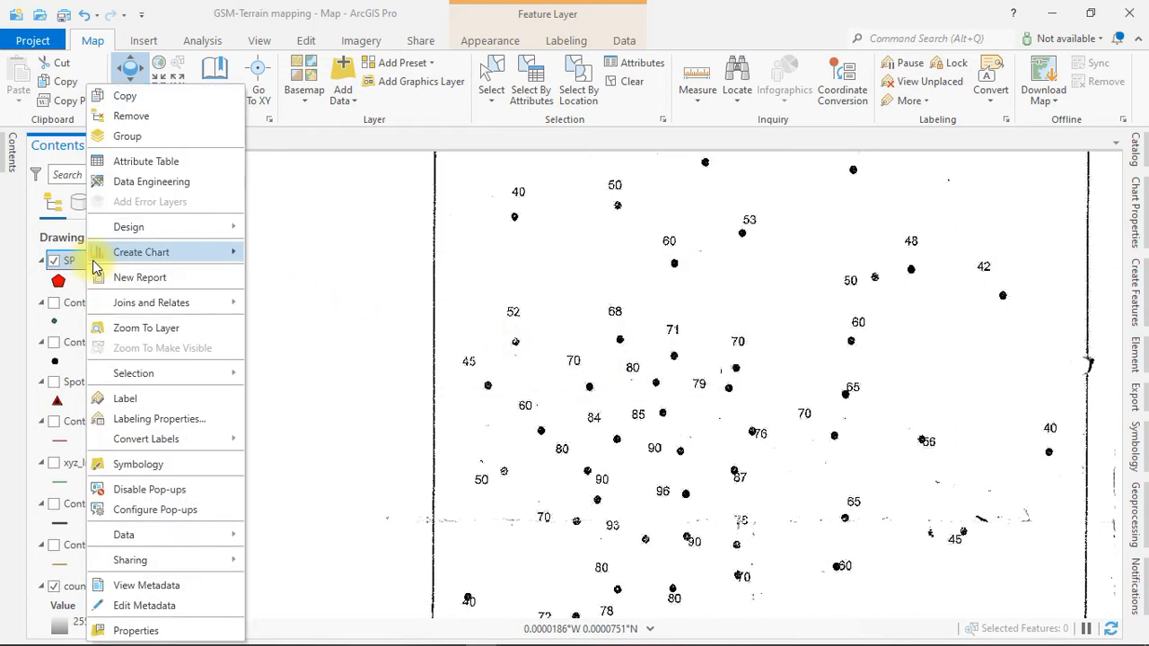
click(144, 162)
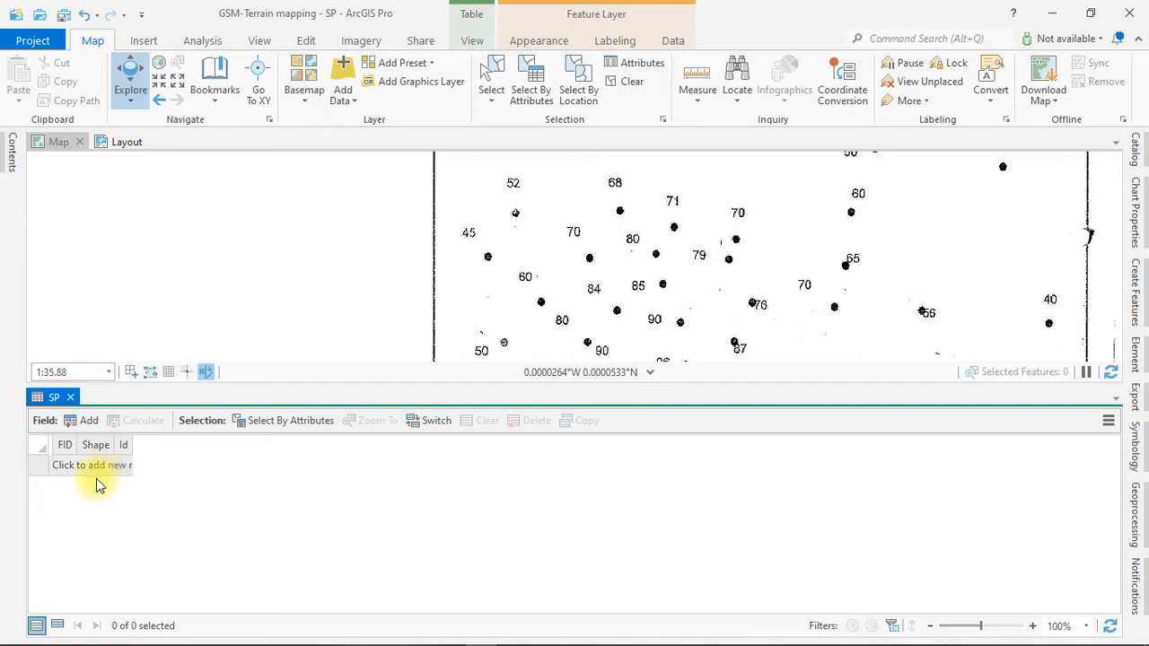
click(85, 422)
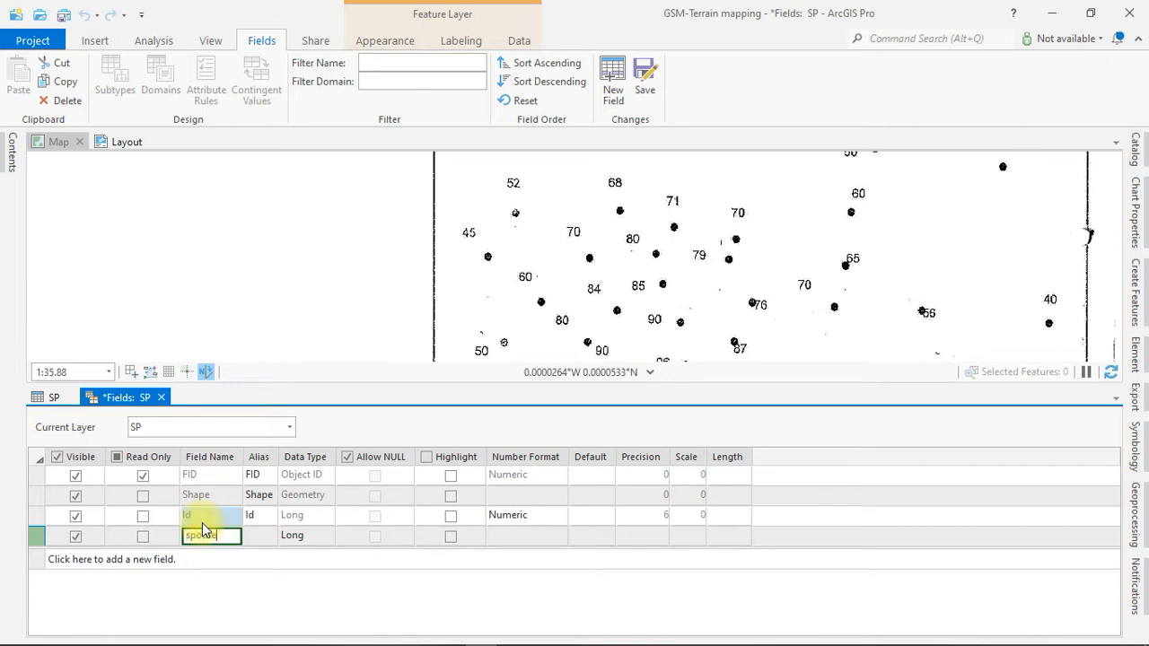
key(Tab)
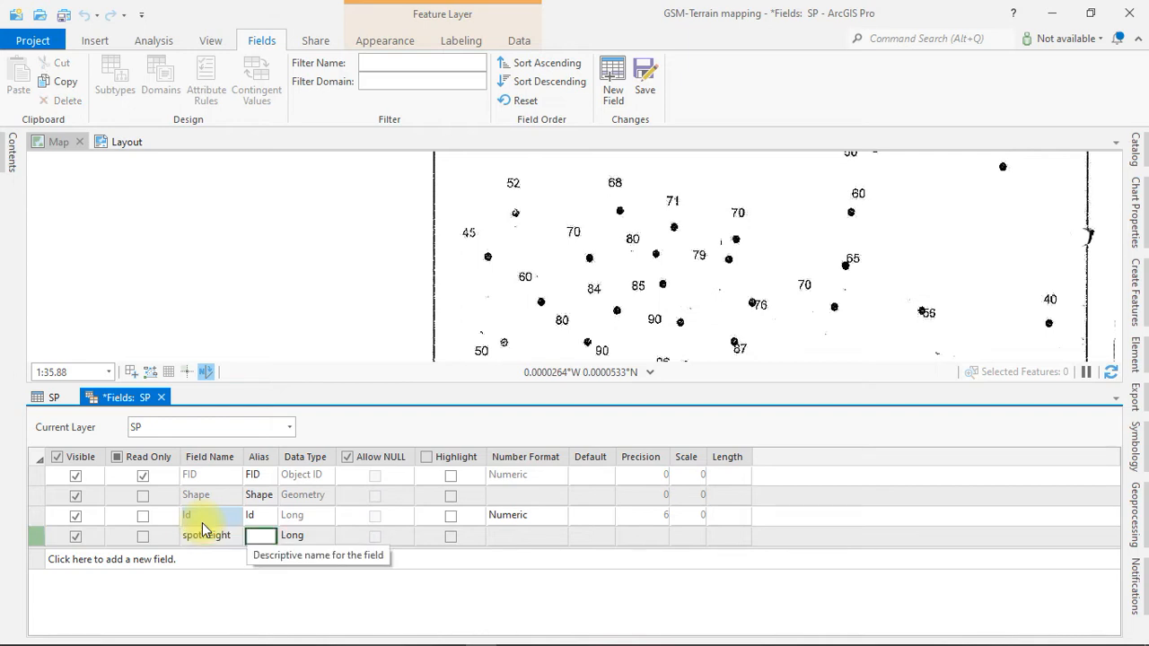
text(SP)
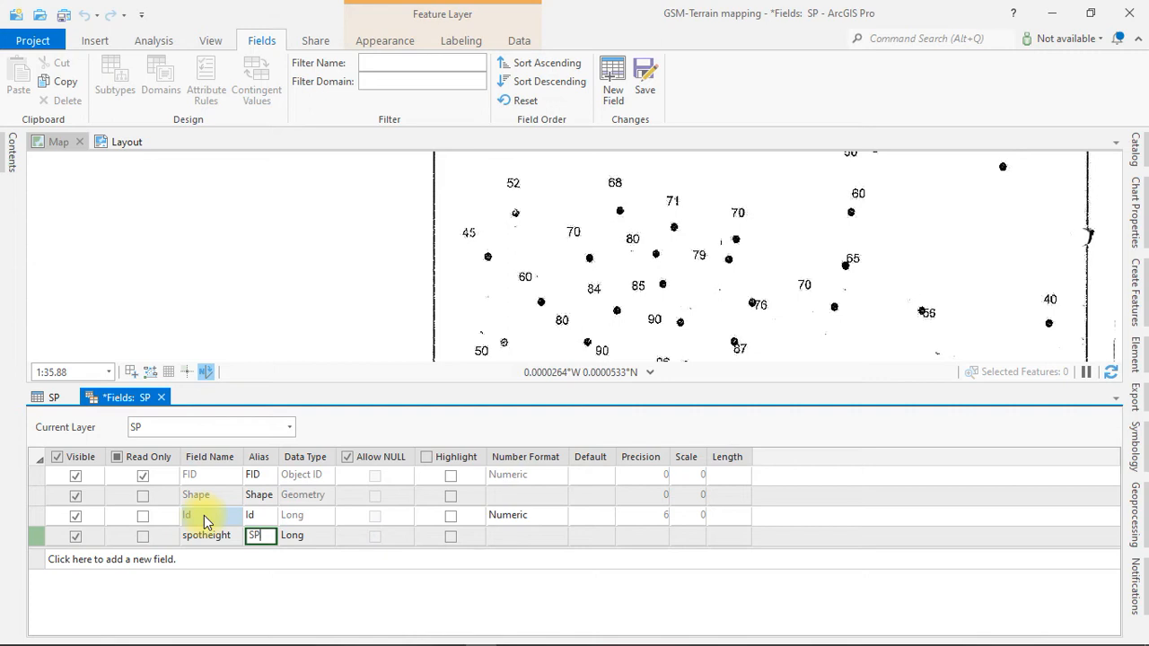
key(Tab)
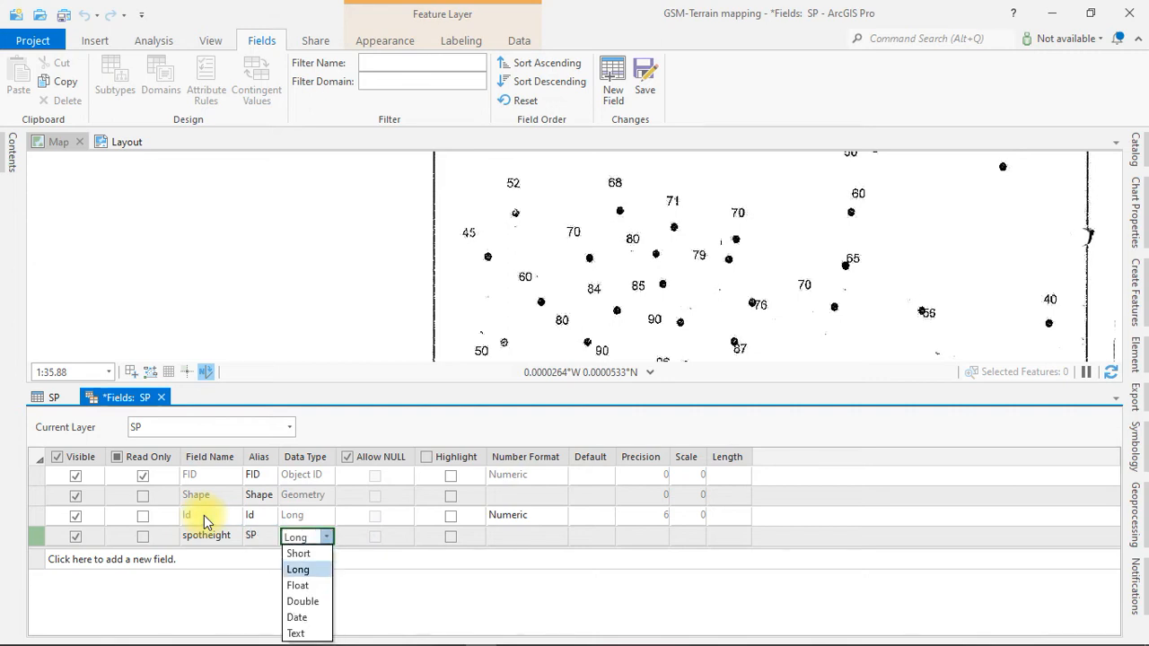
click(300, 570)
Step: Set the spotheight field's number format category to Numeric, accepting its default rounding and alignment options
click(525, 538)
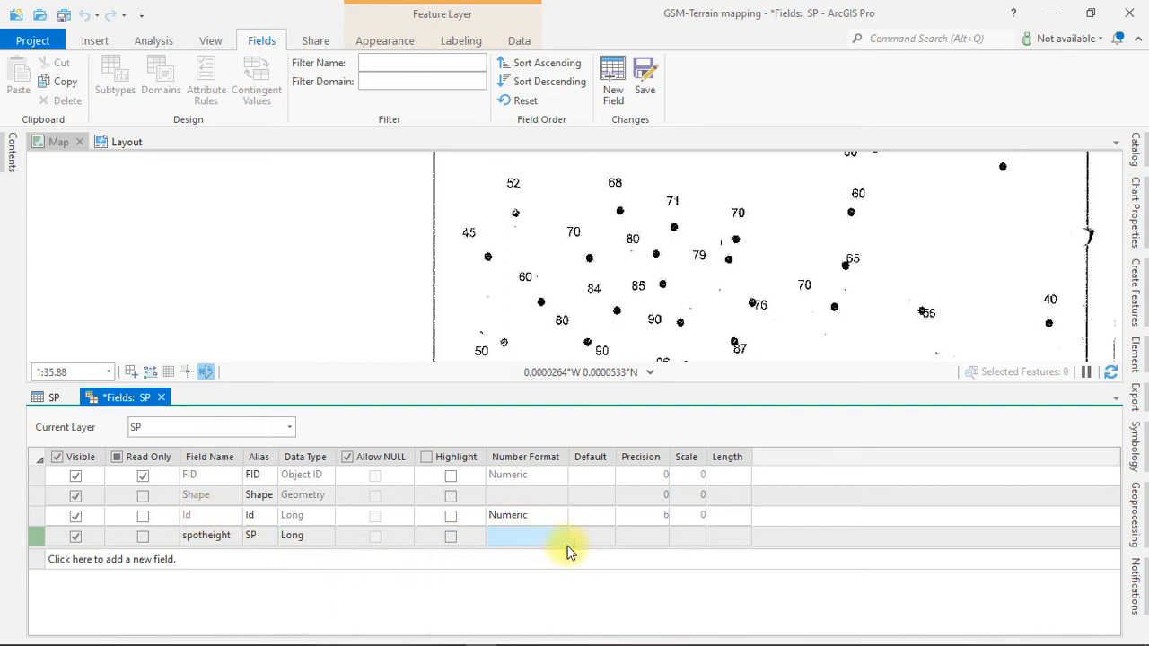
click(554, 538)
click(559, 536)
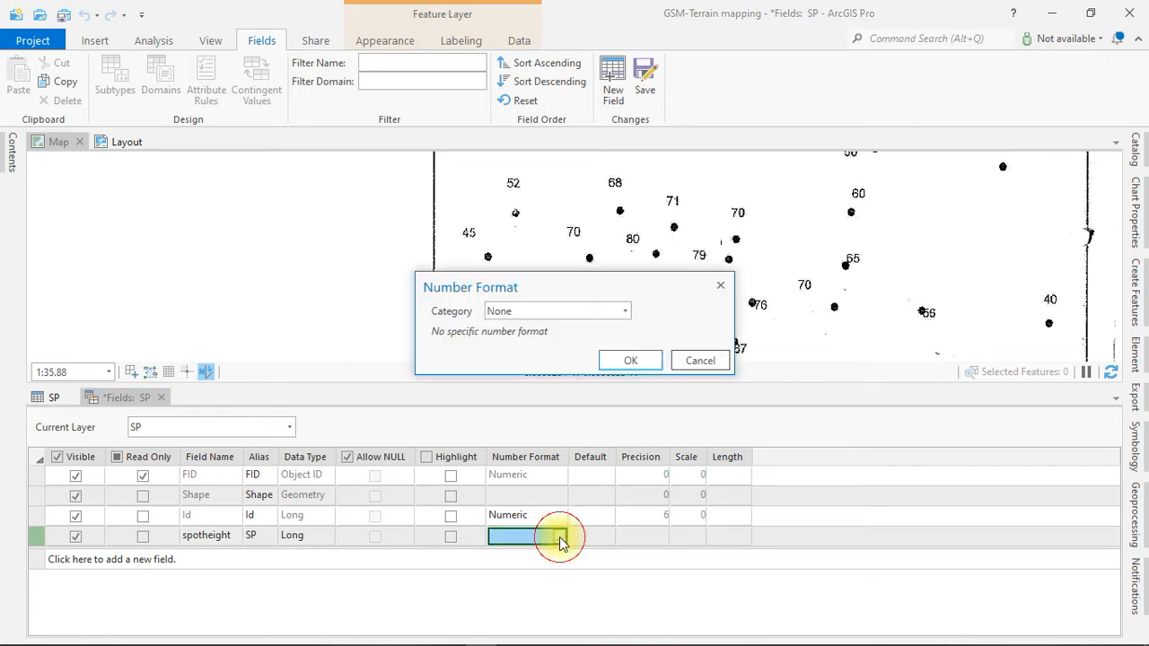
click(624, 310)
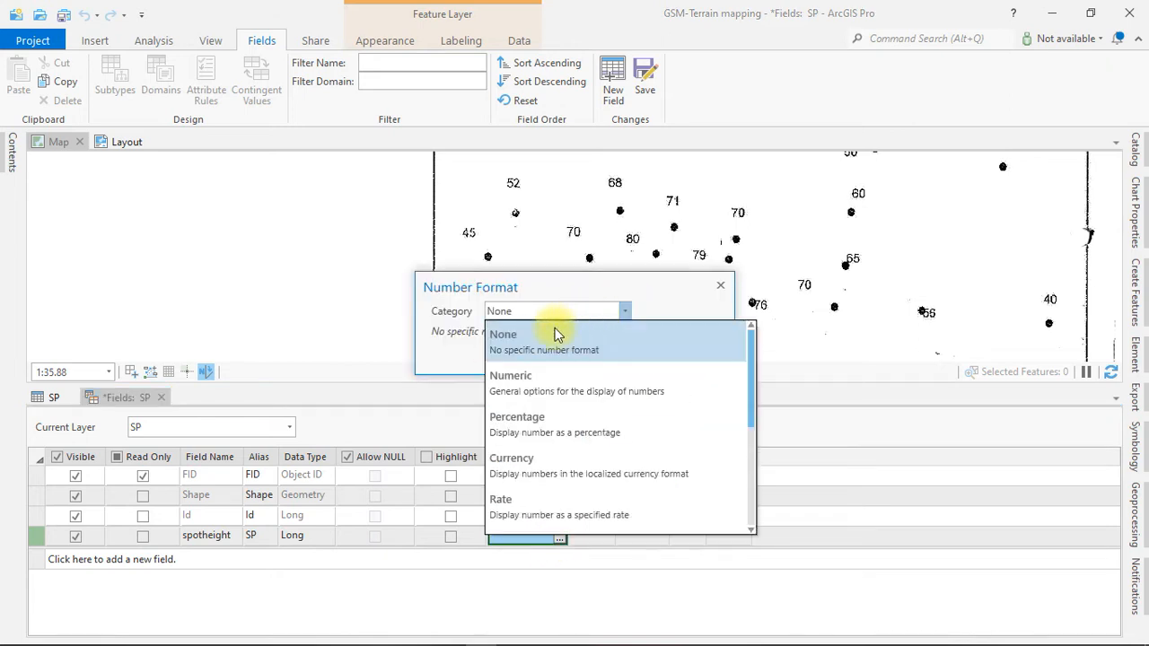
click(521, 384)
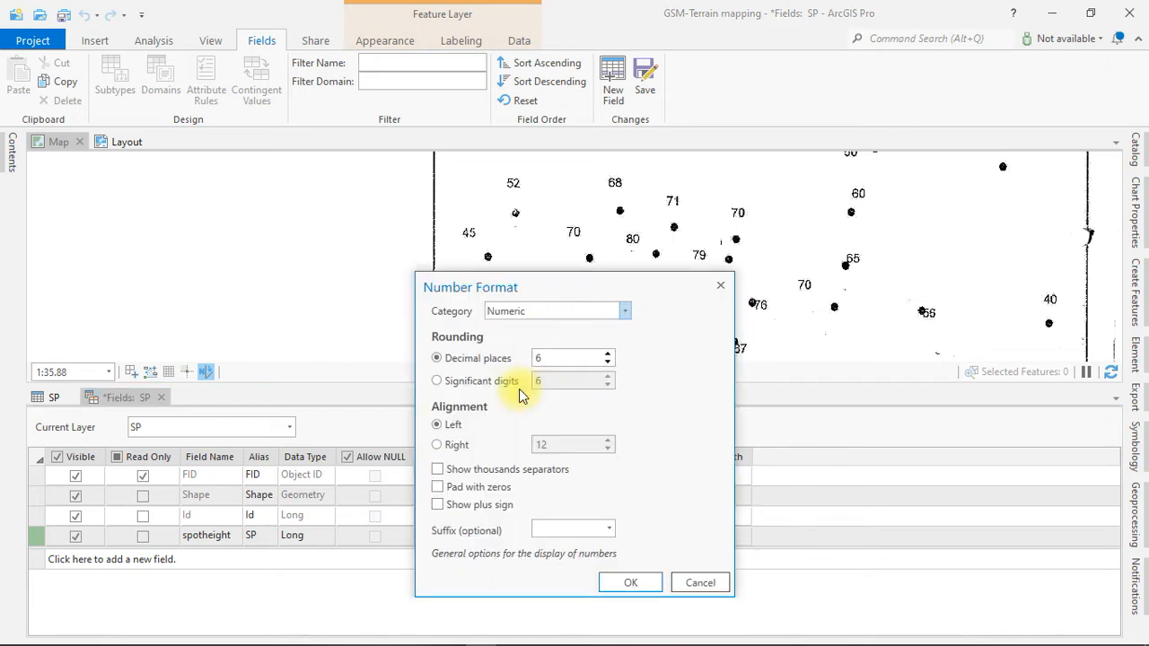
click(629, 583)
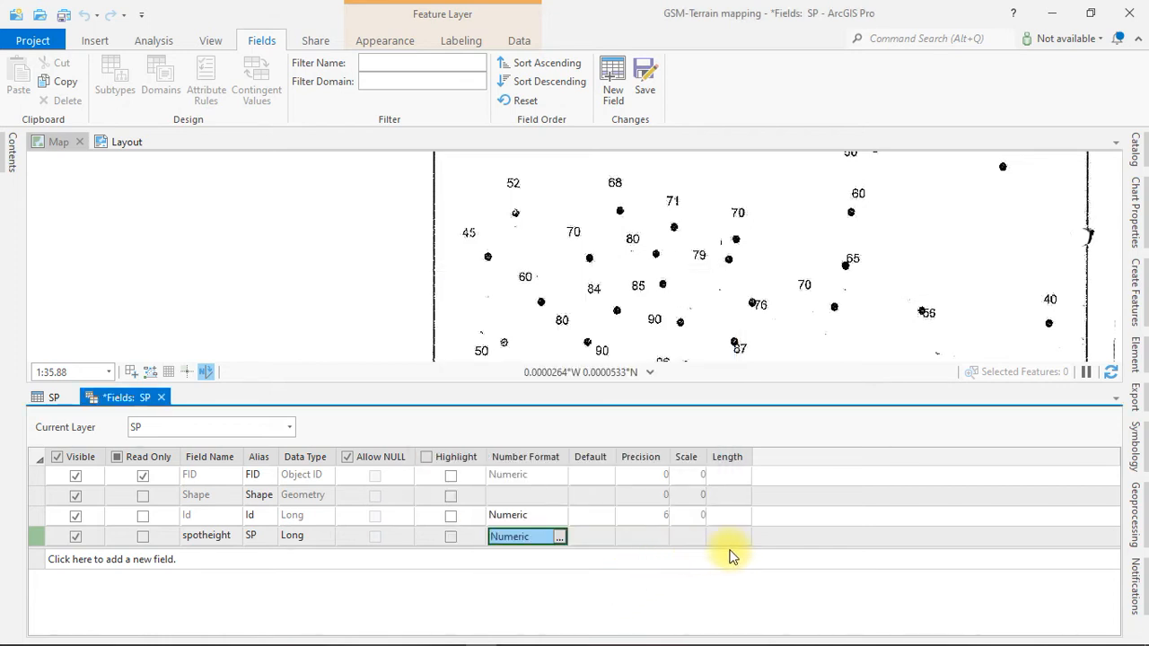
Step: Set the spotheight field's precision to 6, save the field changes, and close the field design view, leaving the SP table open
click(638, 537)
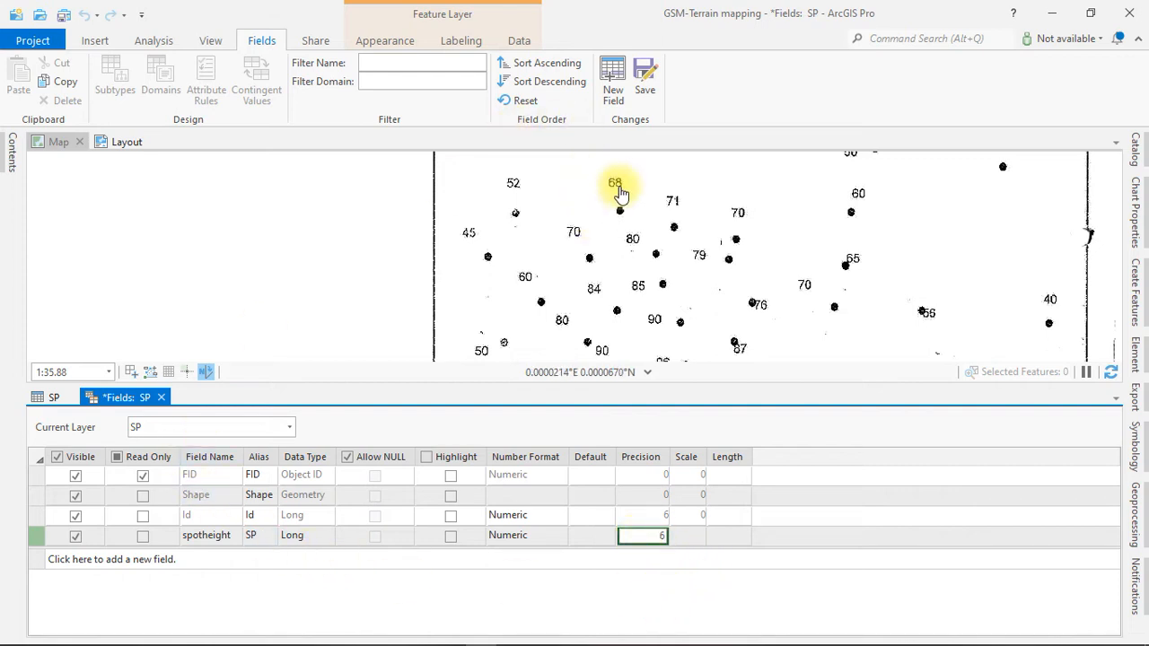
click(644, 76)
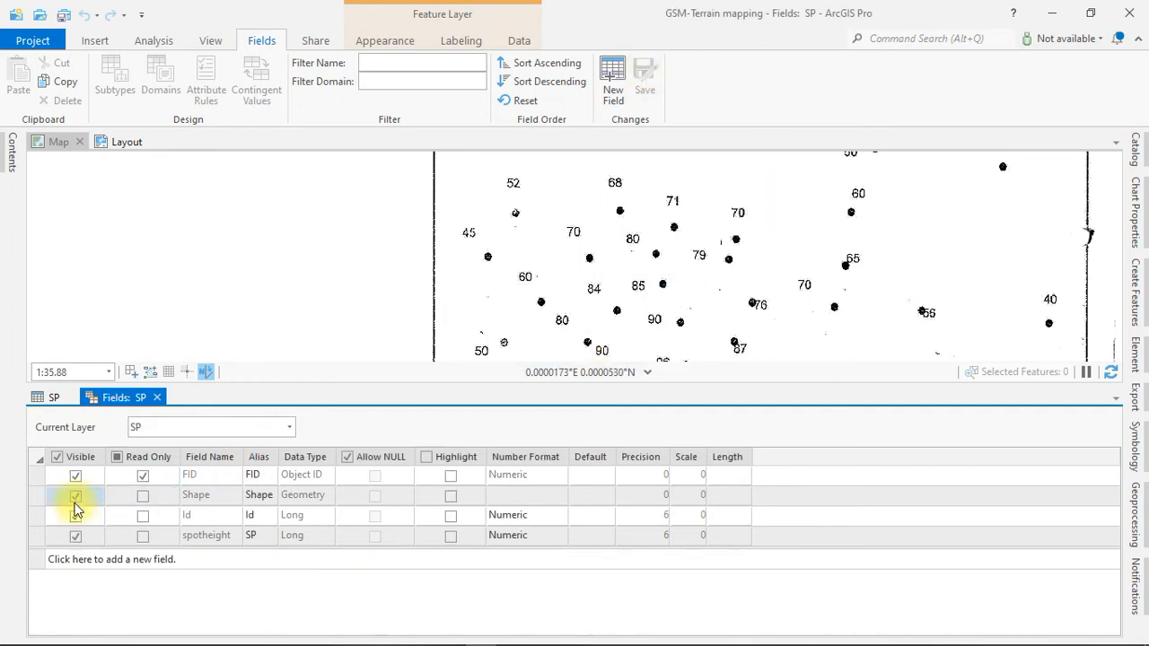
click(45, 397)
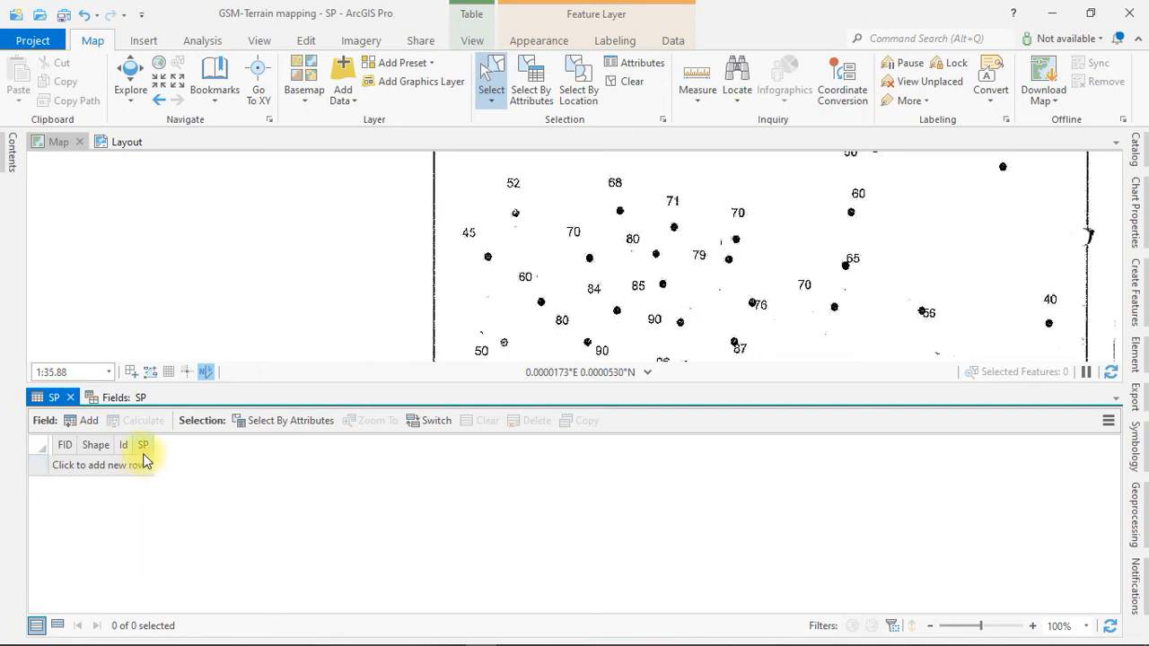
click(156, 396)
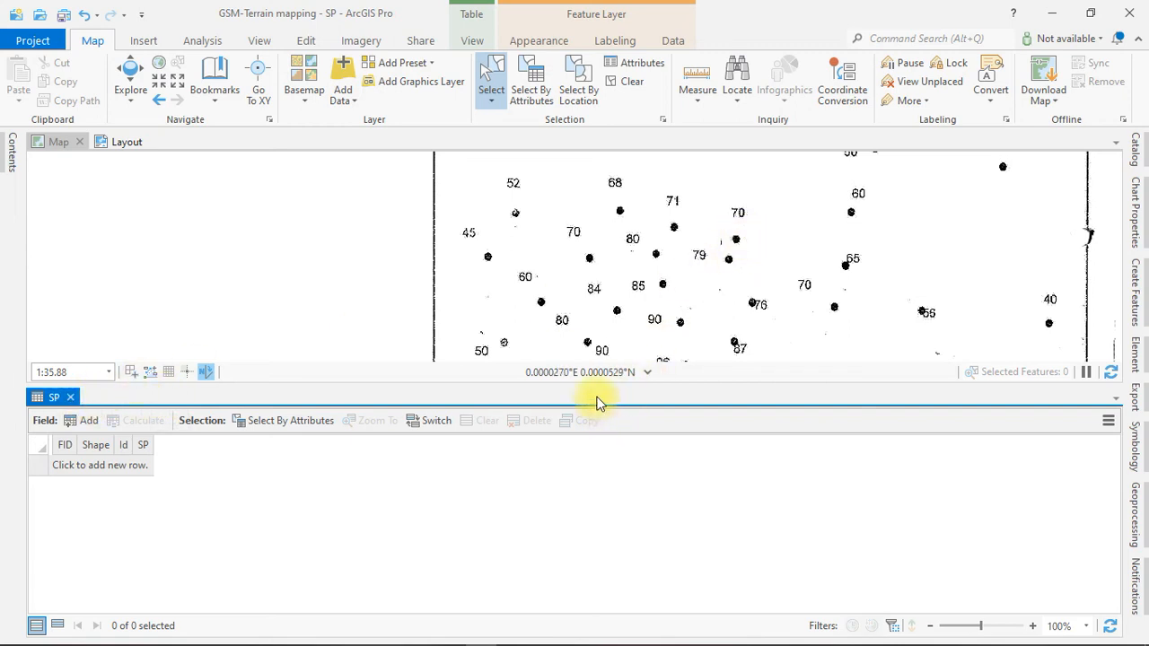
Step: Shrink the SP attribute table to give the map more room, and bring the upper part of the scanned sheet into view
drag(597, 384, 599, 594)
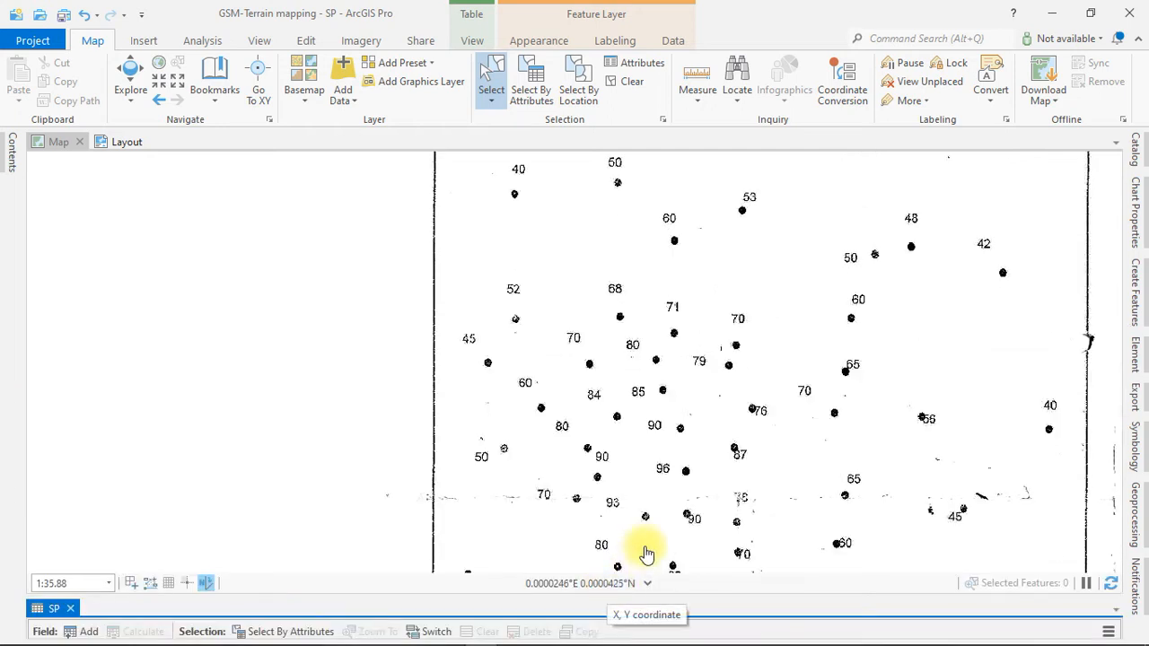
drag(770, 423, 507, 377)
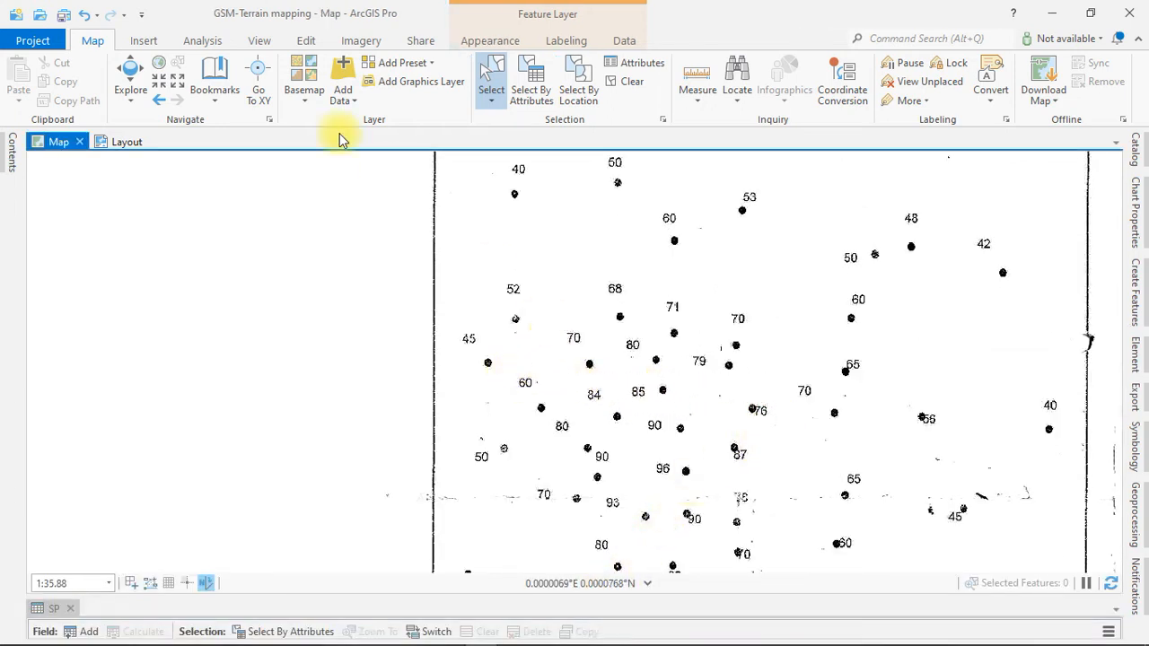
click(130, 71)
drag(811, 333, 440, 275)
drag(471, 424, 726, 347)
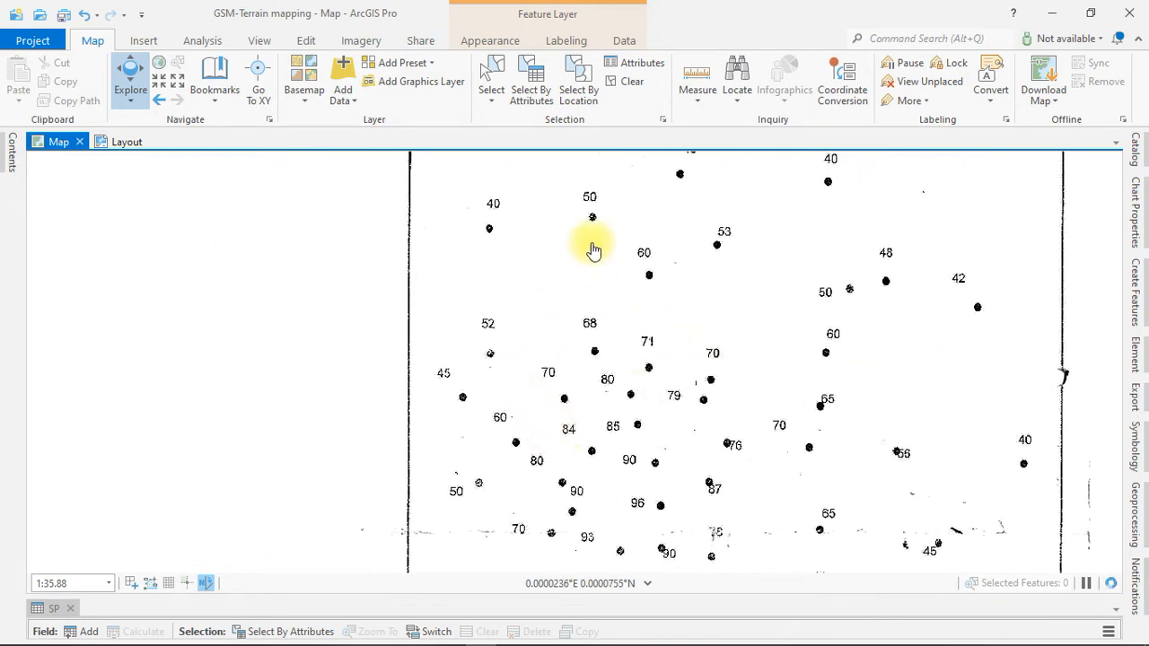
drag(588, 223, 536, 451)
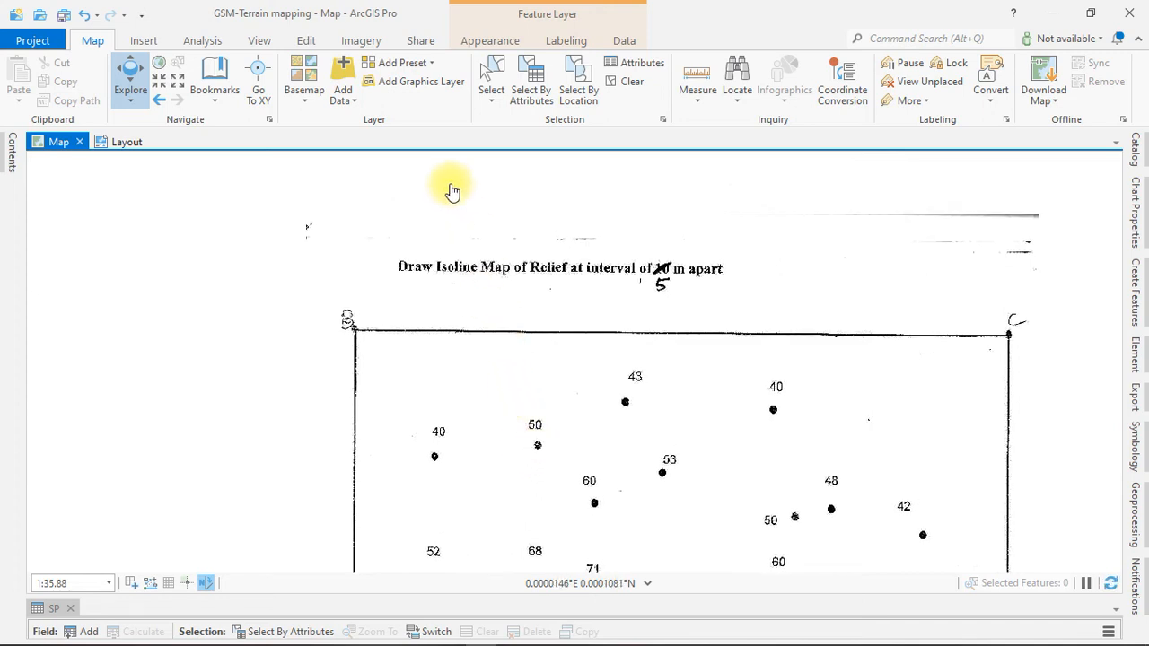
Step: Create a point with the SP feature template at the centre of the 40 spot height near frame corner B
click(306, 41)
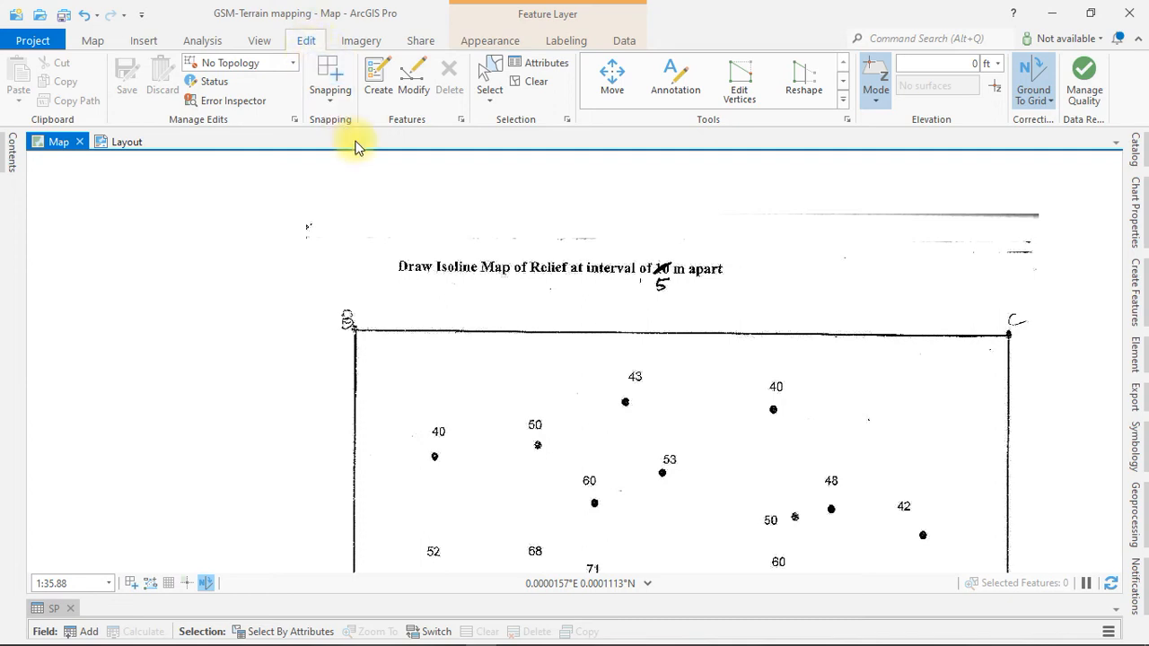
click(377, 71)
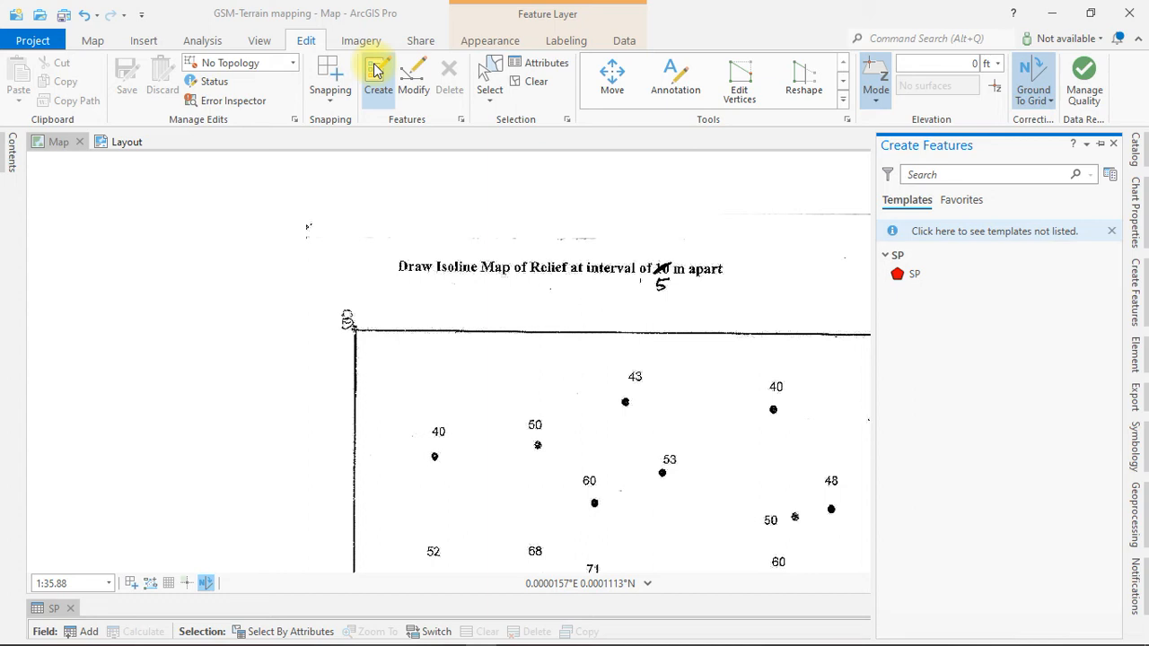
drag(625, 423, 491, 278)
drag(784, 436, 631, 338)
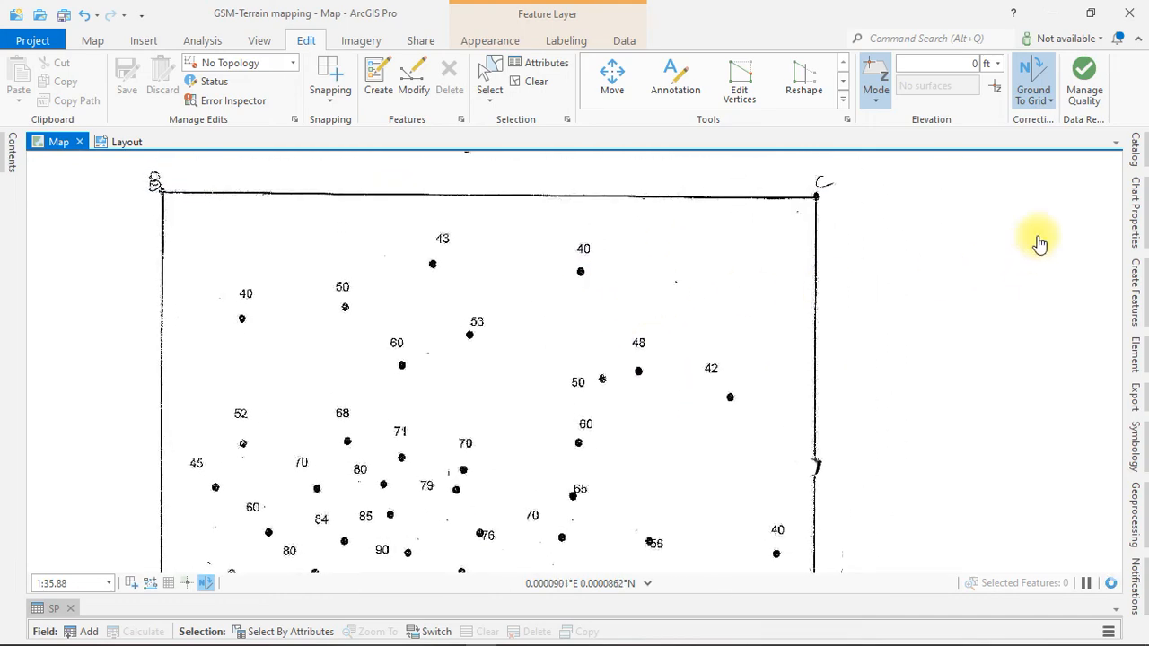
click(1136, 292)
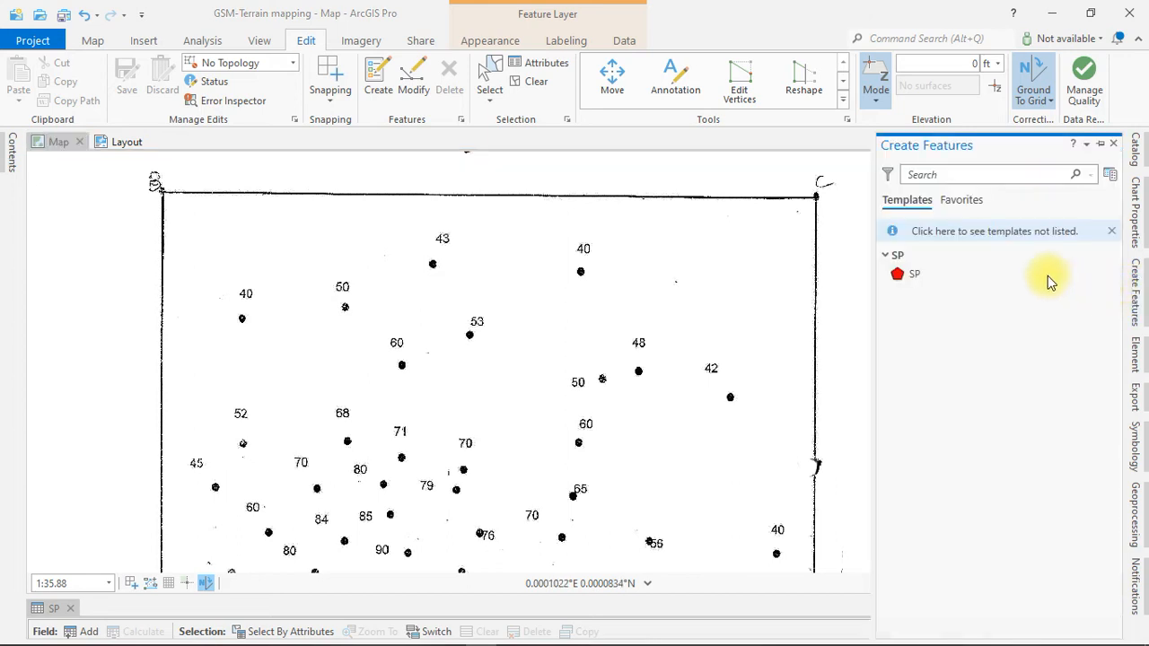
click(915, 276)
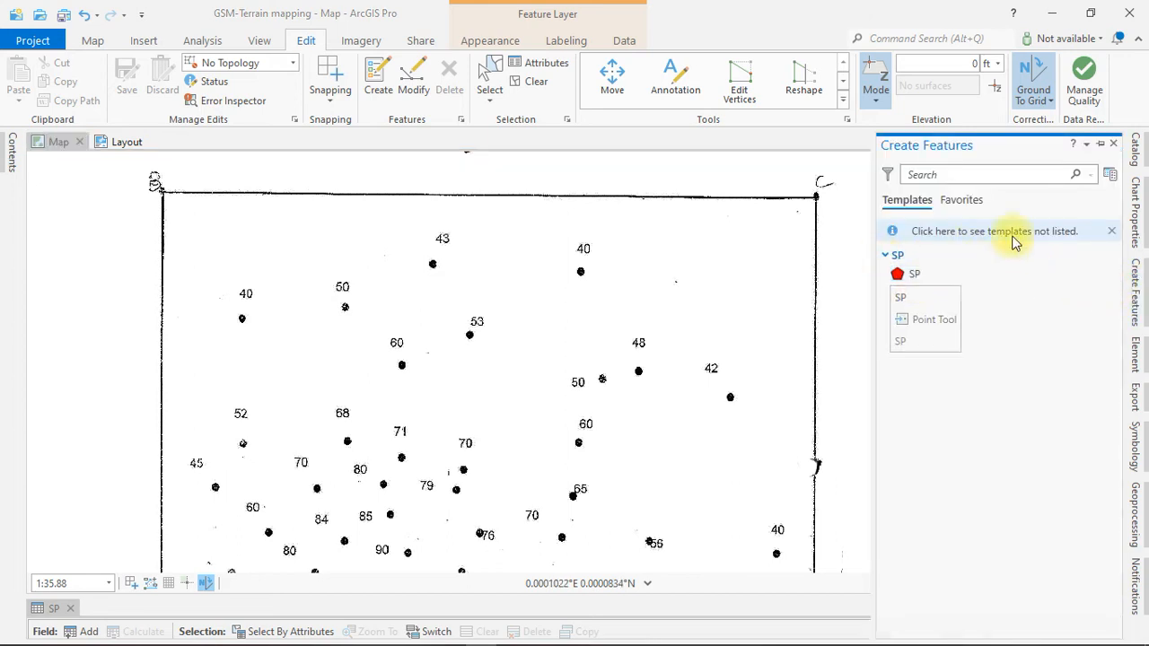
click(921, 283)
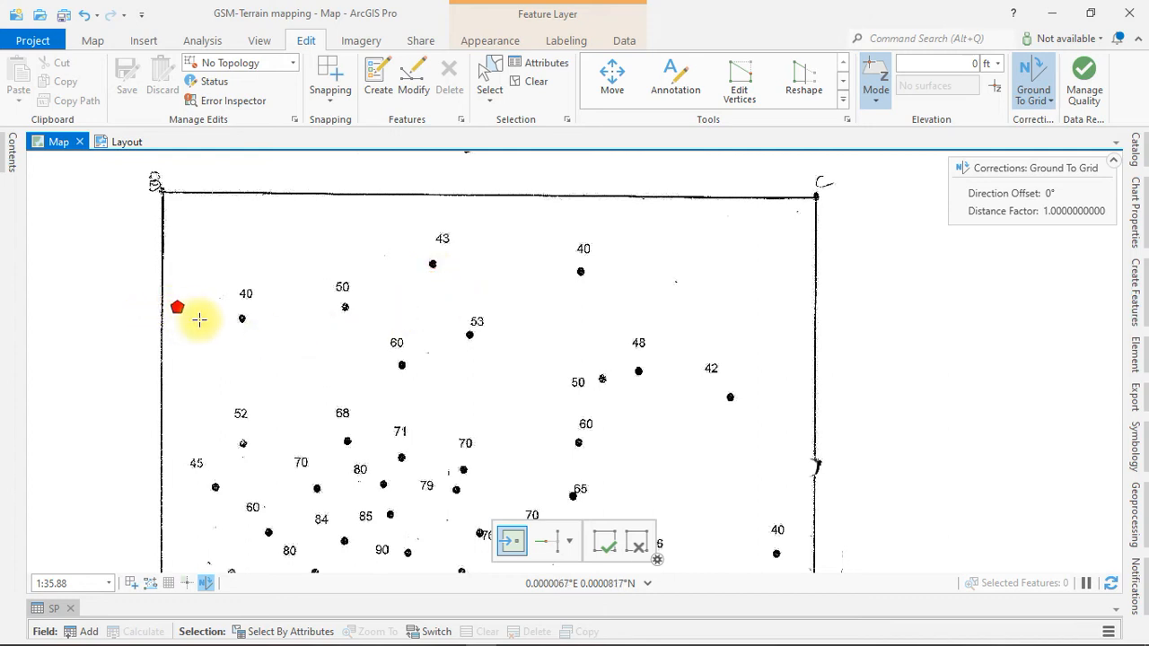
scroll(243, 312, up, 10)
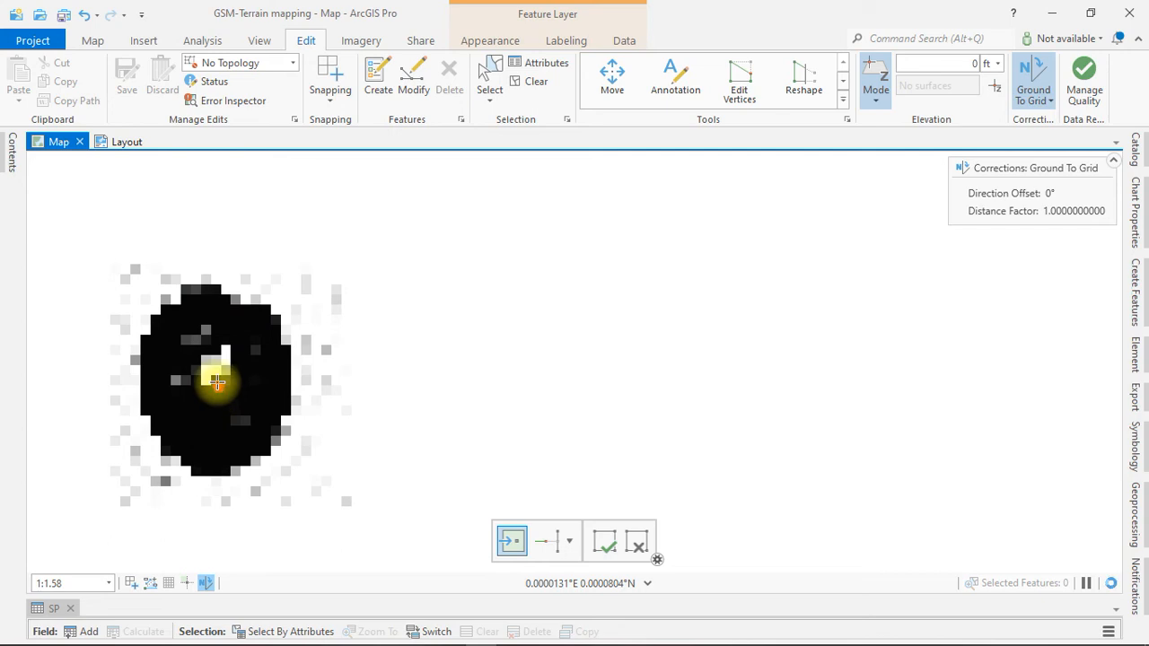
click(211, 372)
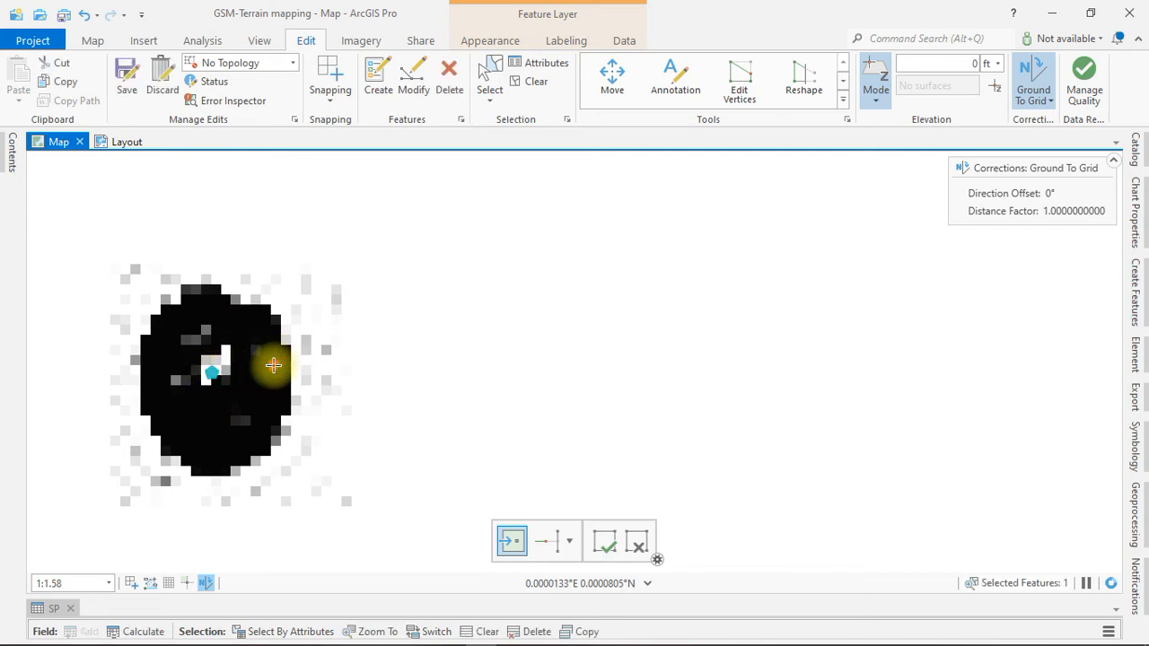
Step: Place an SP point at the centre of the 40 spot height nearest frame corner C
scroll(274, 364, down, 8)
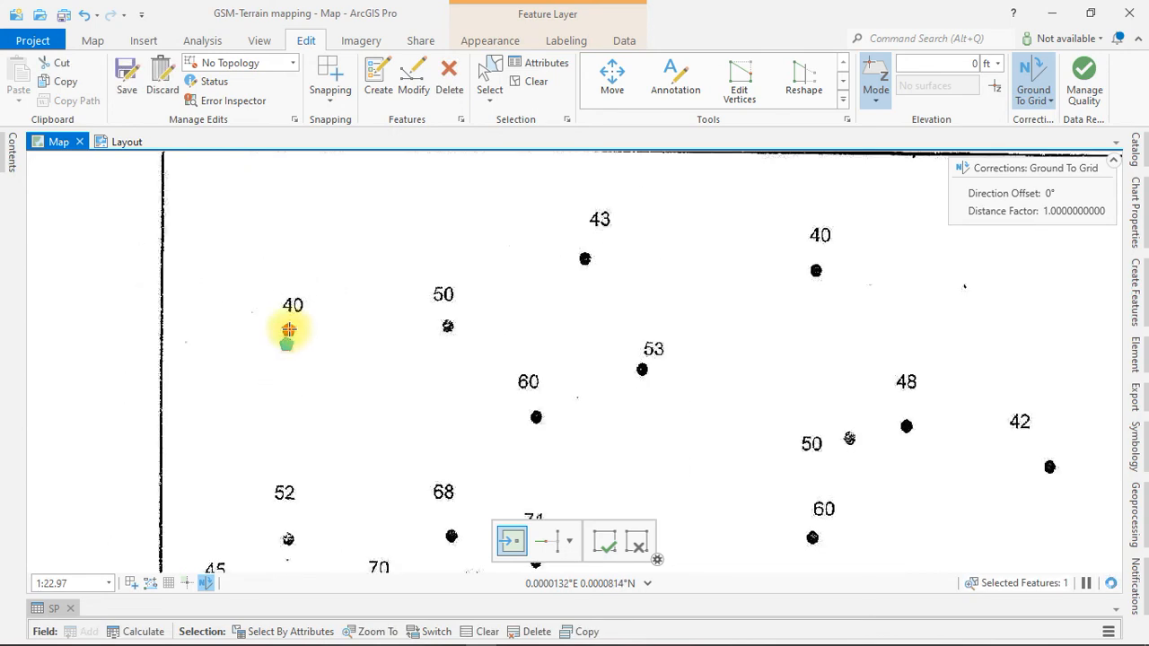
key(Up)
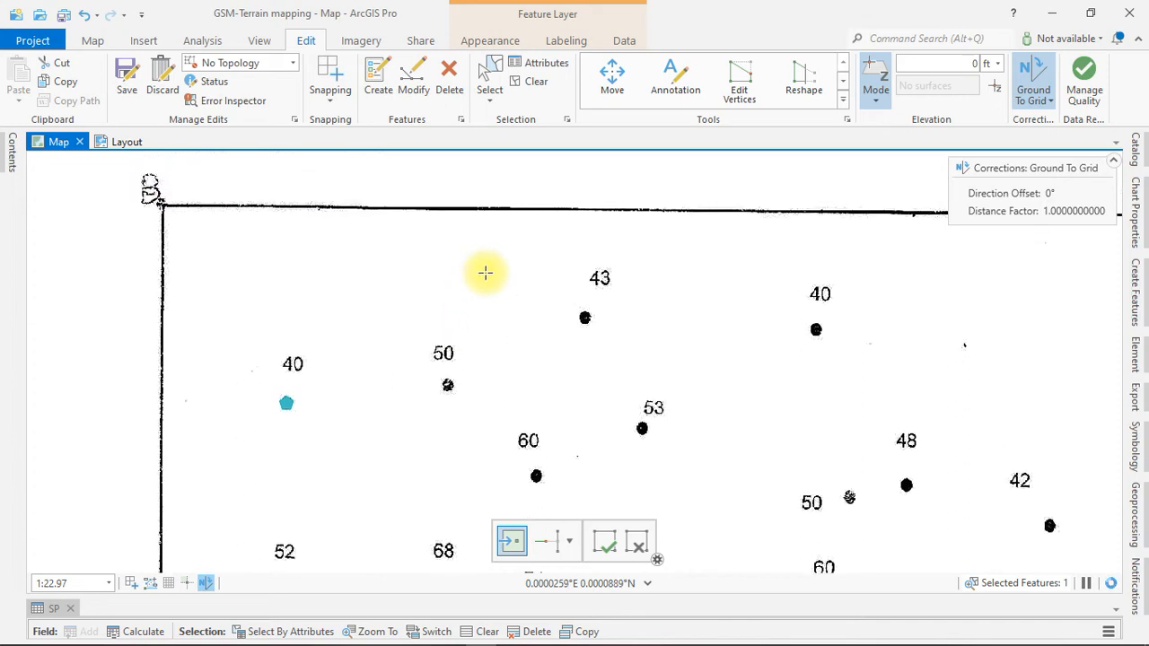
key(Right)
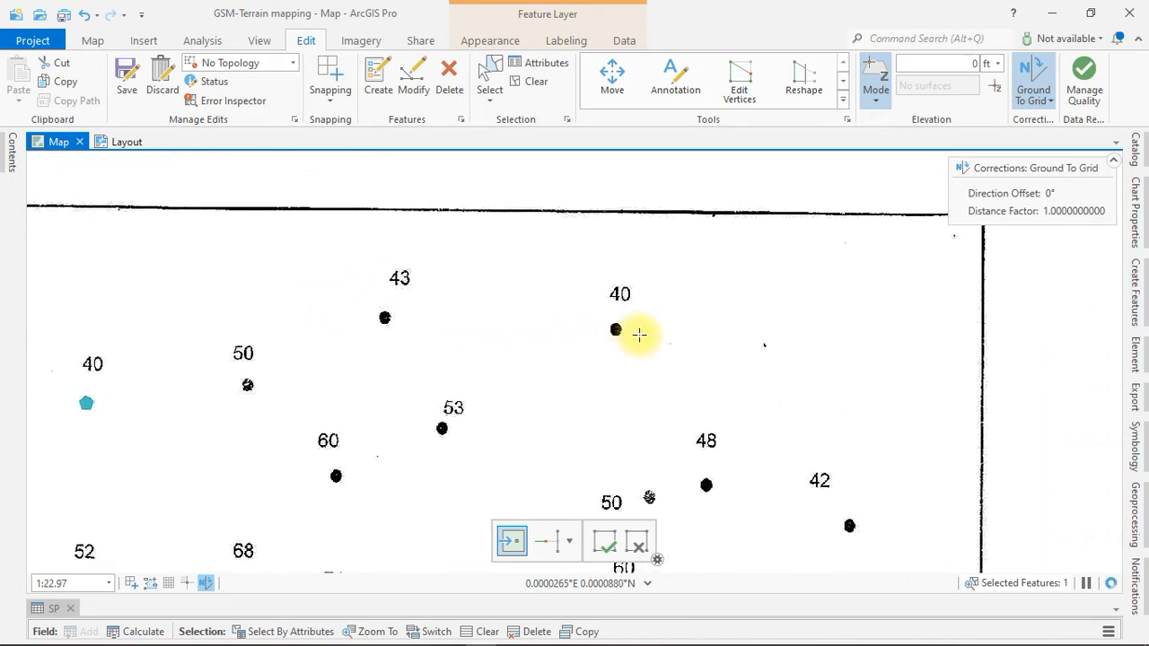
scroll(563, 329, up, 4)
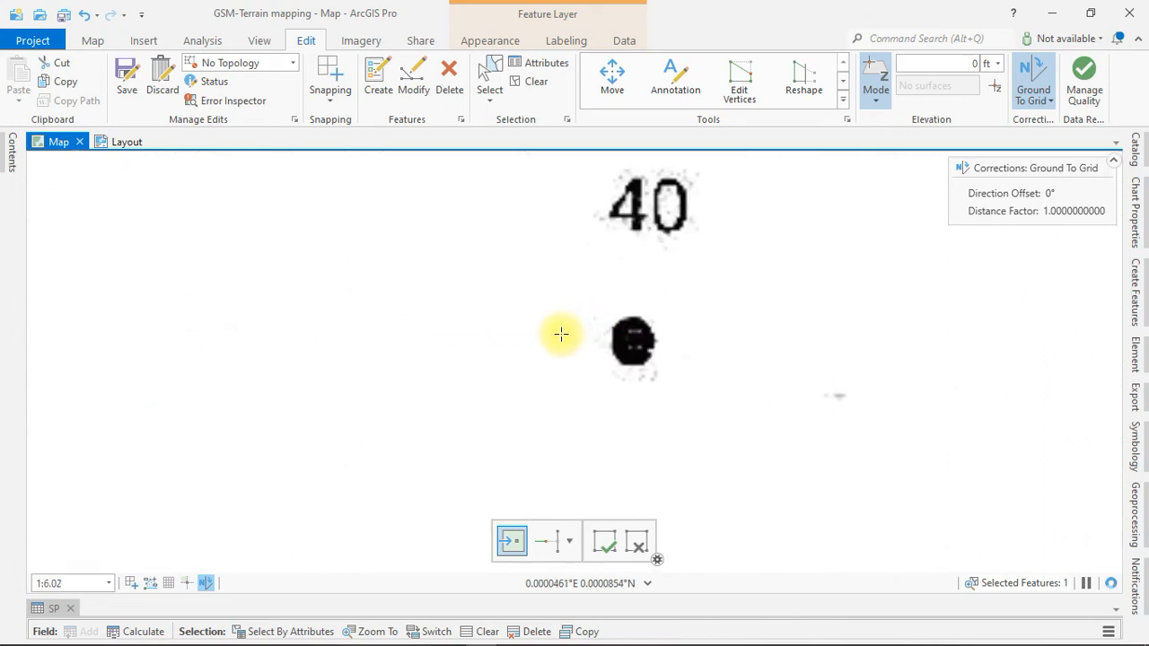
click(632, 338)
Step: Place an SP point at the centre of the 40 spot height beside the frame's C–D side
key(Down)
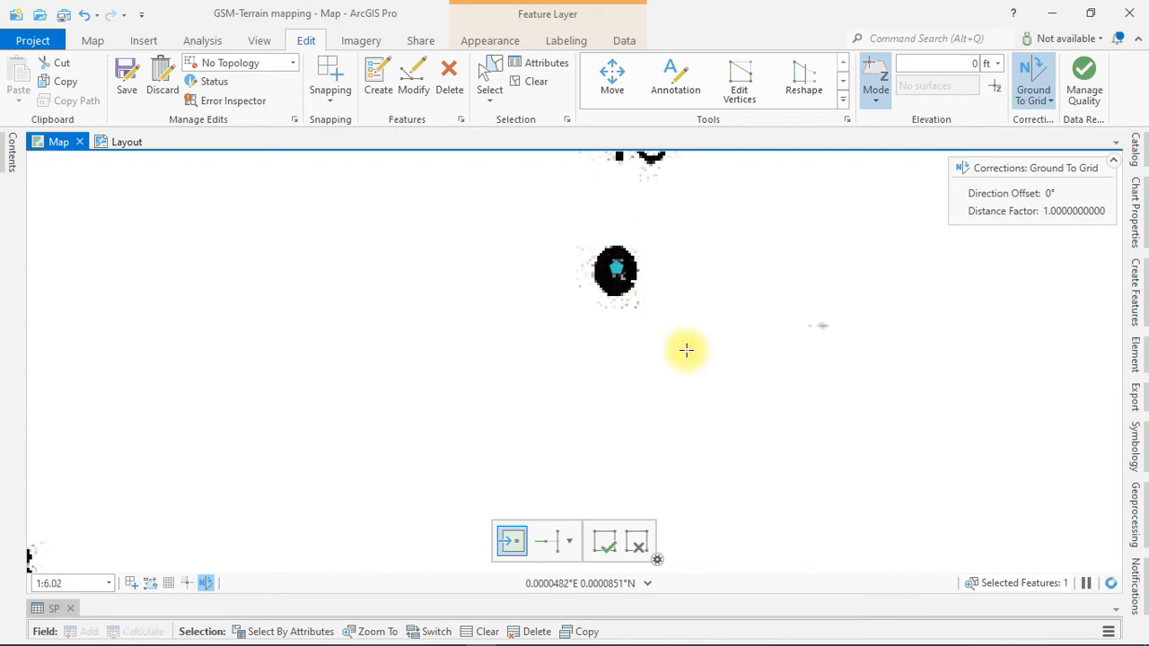
scroll(731, 353, down, 5)
key(Right)
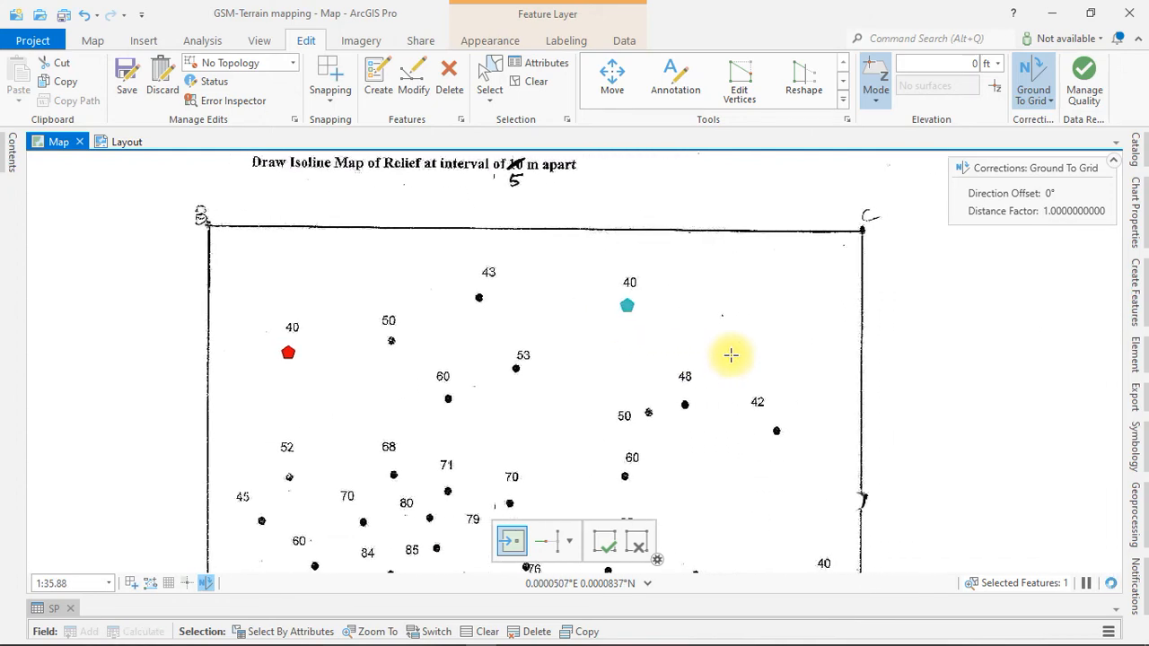
key(Down)
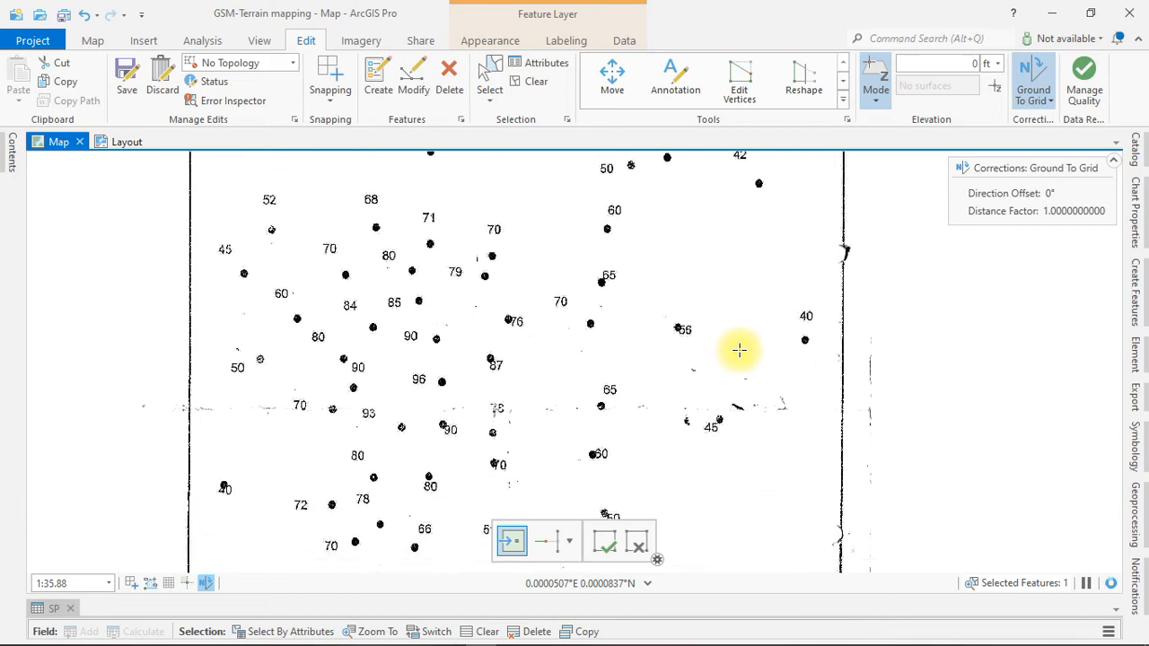
key(Right)
scroll(761, 319, up, 3)
scroll(749, 303, up, 7)
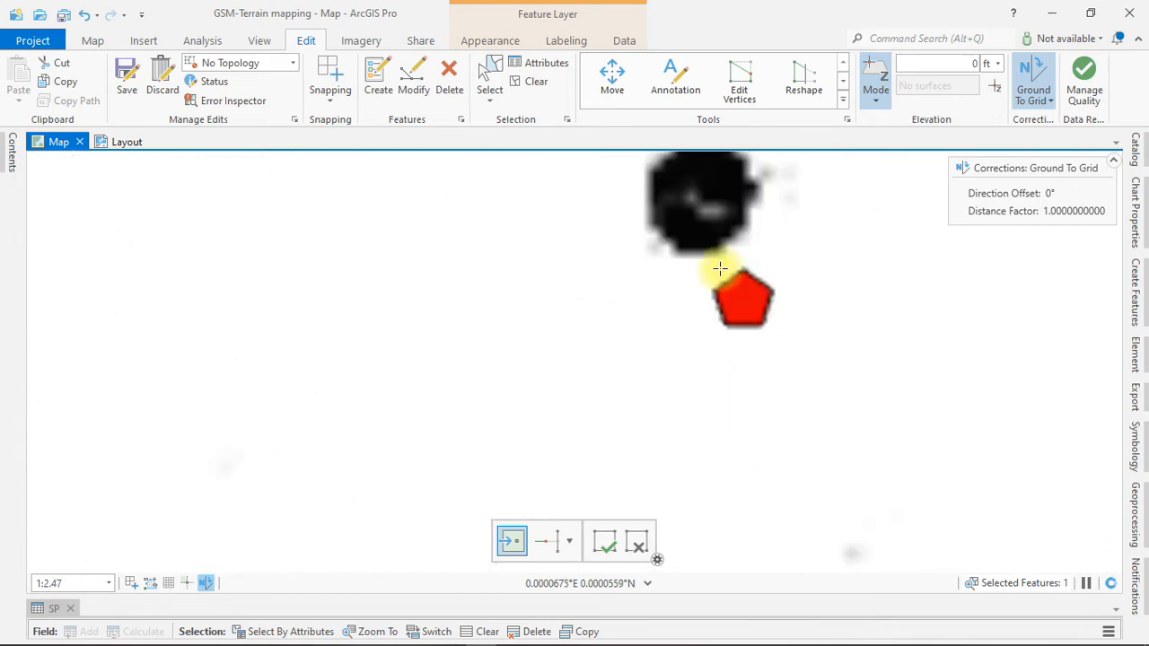
scroll(701, 196, down, 5)
right_click(693, 223)
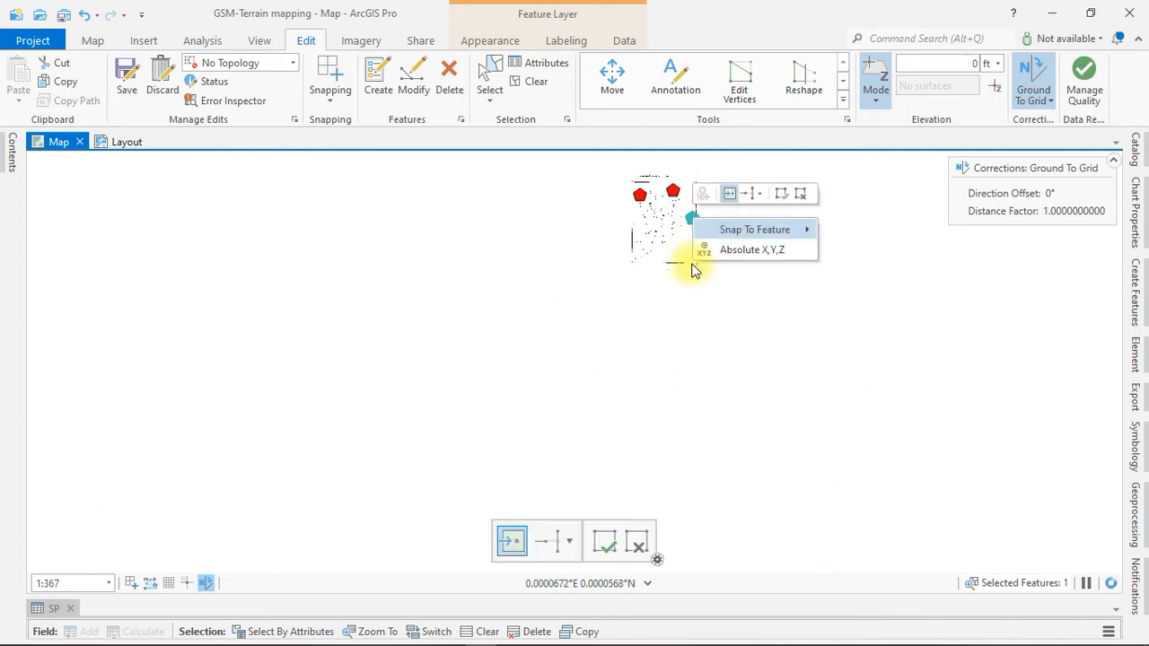
scroll(657, 226, up, 2)
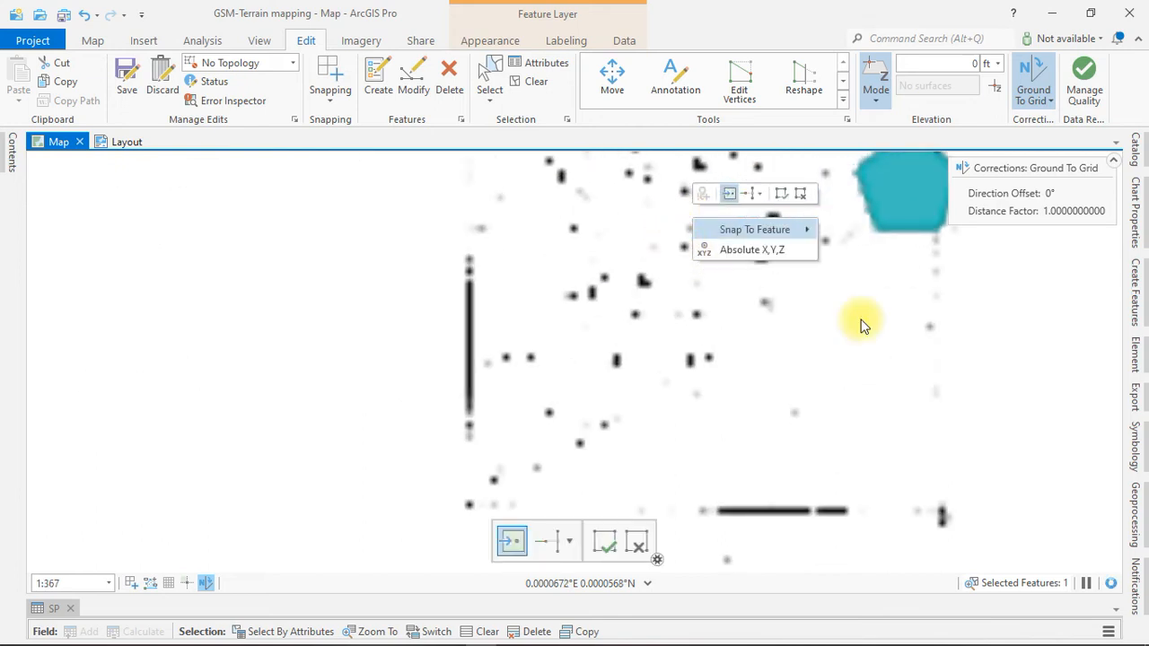
scroll(960, 337, up, 5)
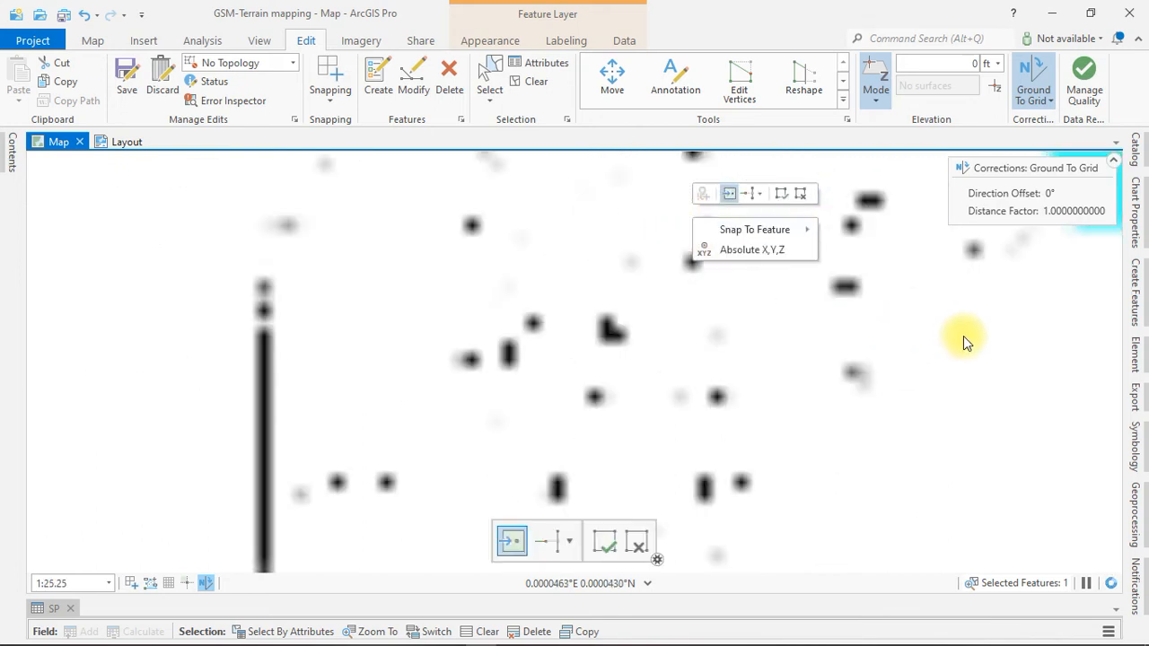
click(786, 194)
Step: Create an SP point at the centre of the 40 spot height just below the 51 in the lower middle of the sheet
key(Up)
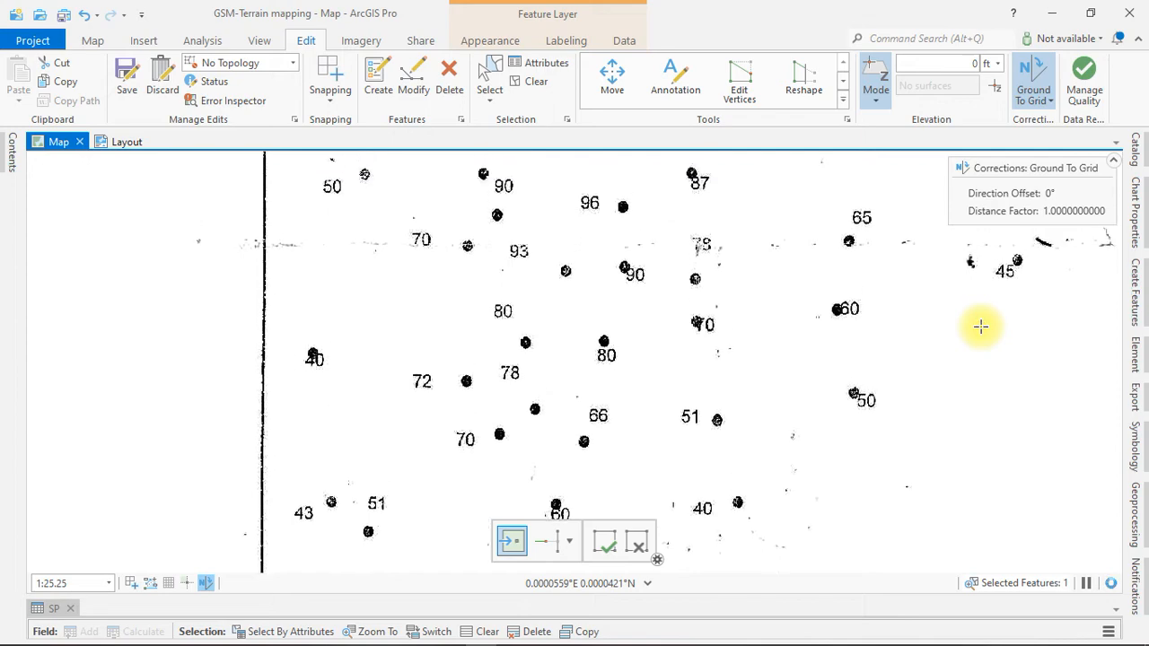
key(Right)
key(Up)
key(Right)
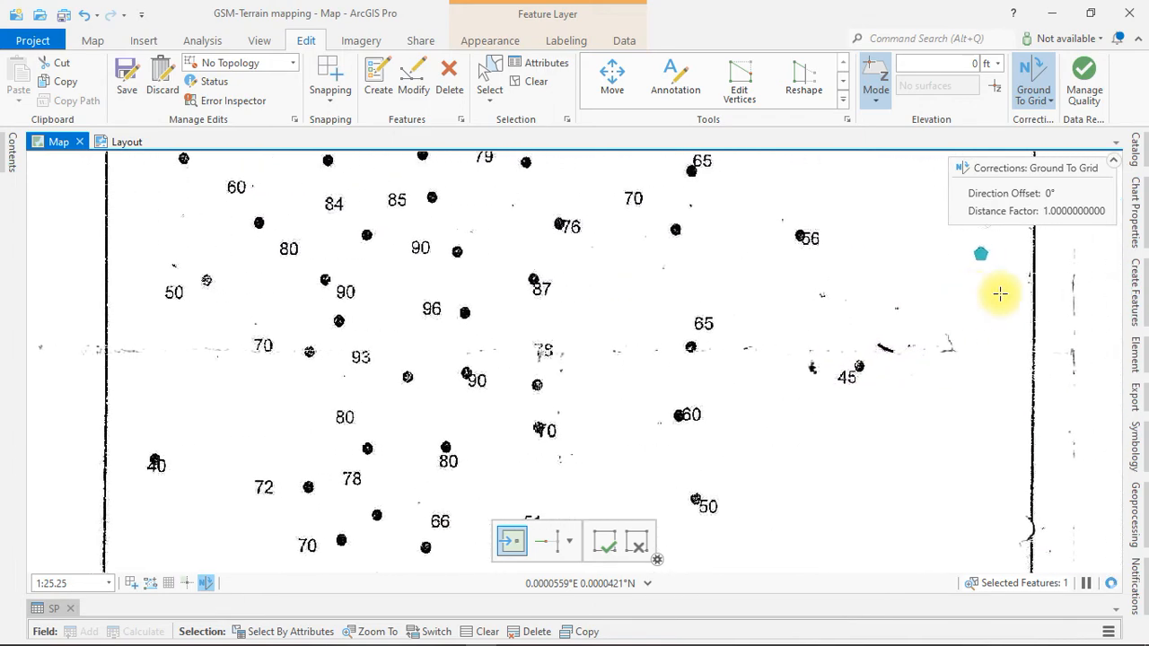
key(Right)
key(Down)
key(Left)
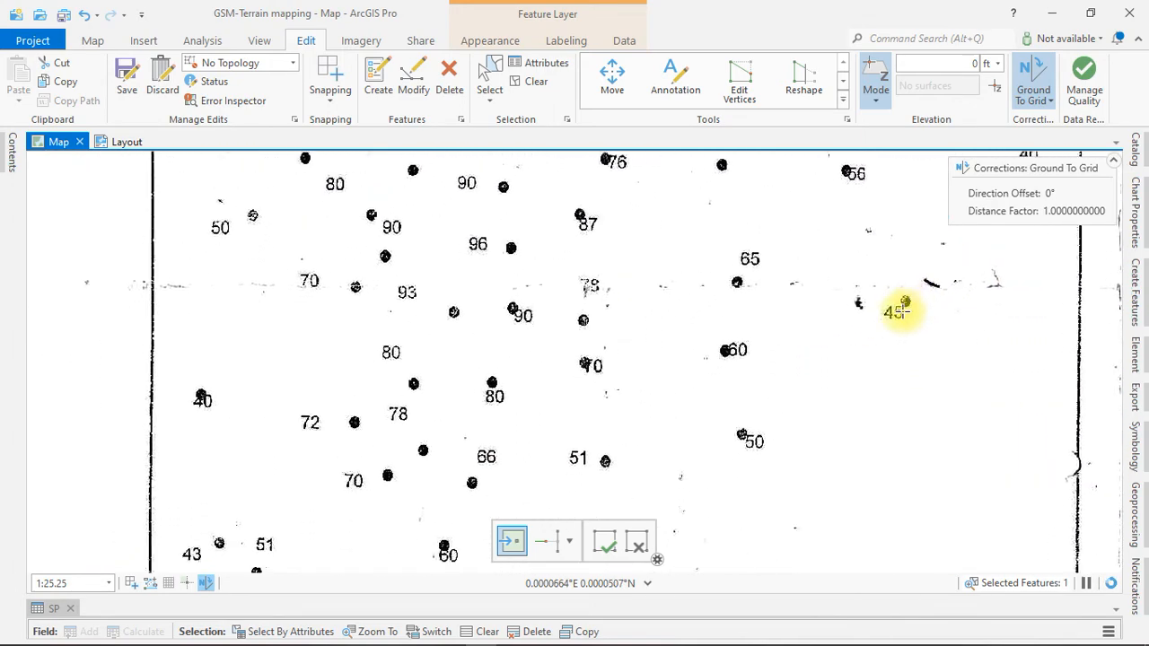
key(Down)
key(Left)
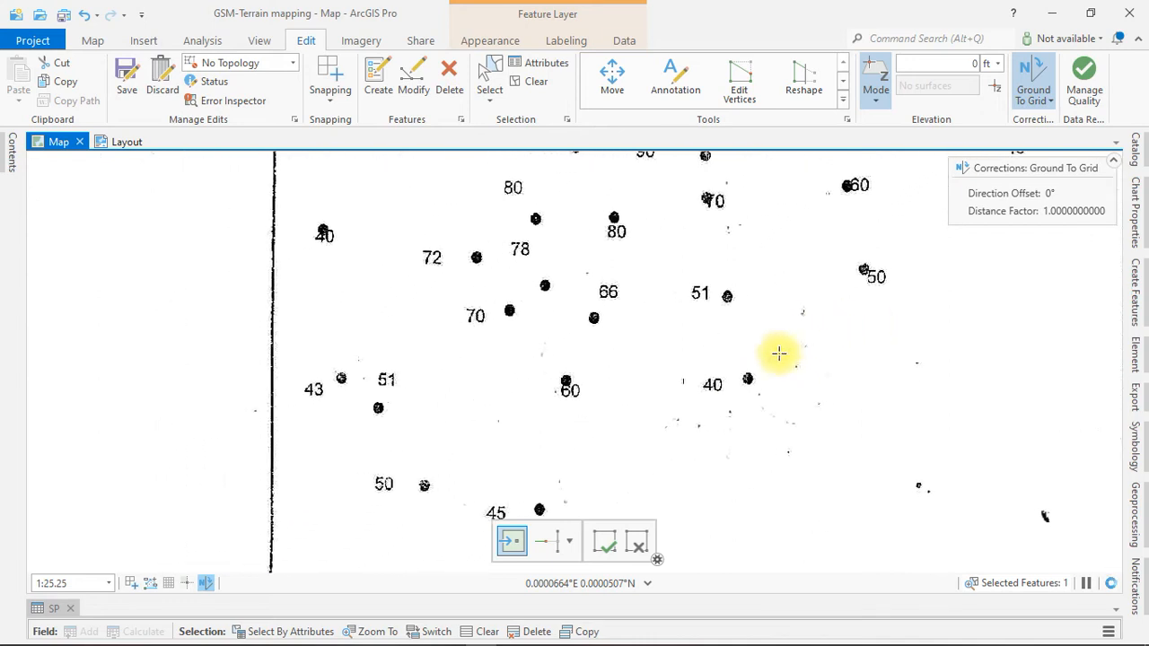
key(Up)
scroll(791, 421, up, 3)
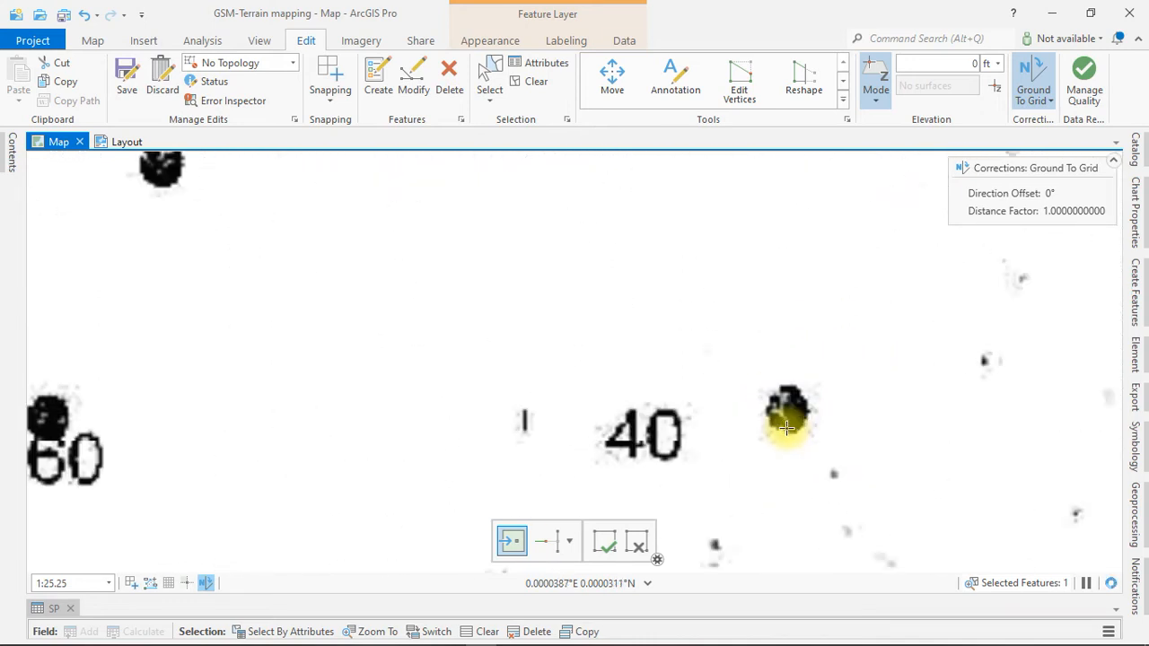
scroll(786, 428, up, 4)
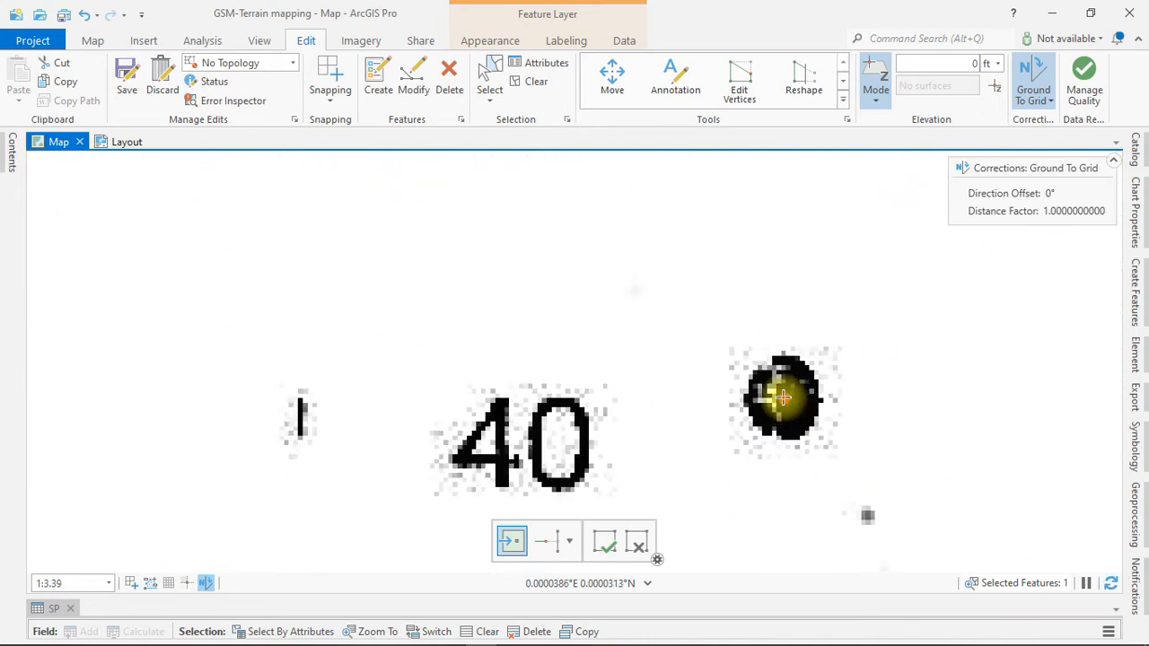
scroll(782, 396, down, 4)
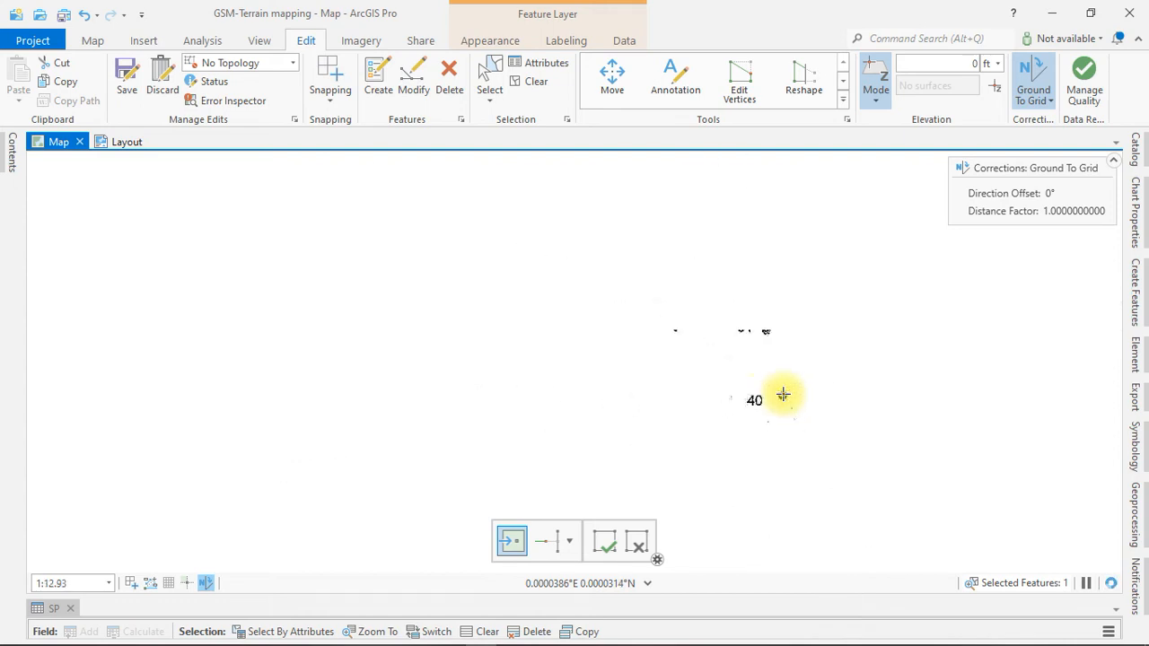
Step: Place SP points at the centres of the two 40 spot heights near frame corner A
key(Down)
key(Down)
key(Down)
key(Down)
key(Left)
key(Left)
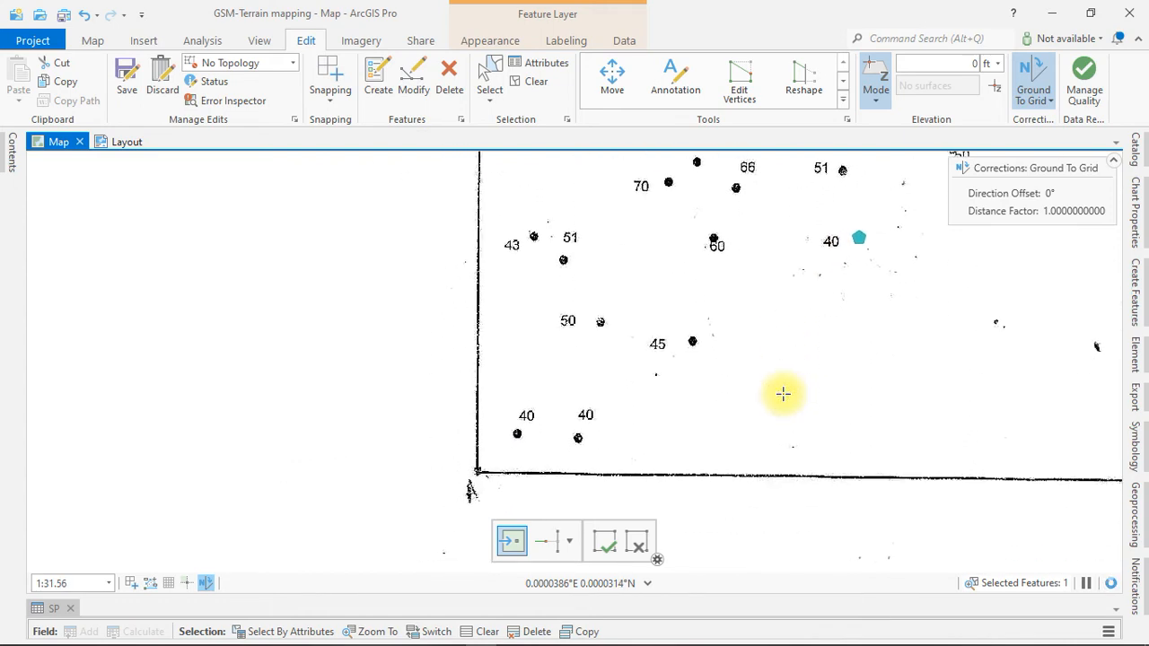
key(Left)
key(Down)
key(Down)
key(Left)
key(Left)
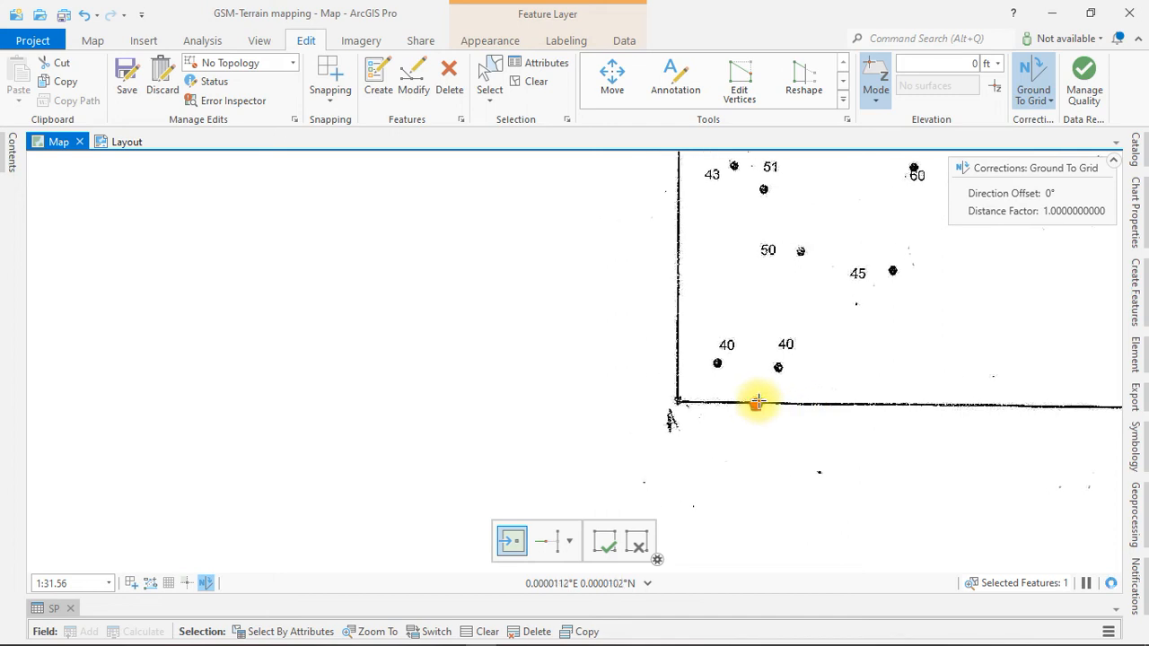
key(Up)
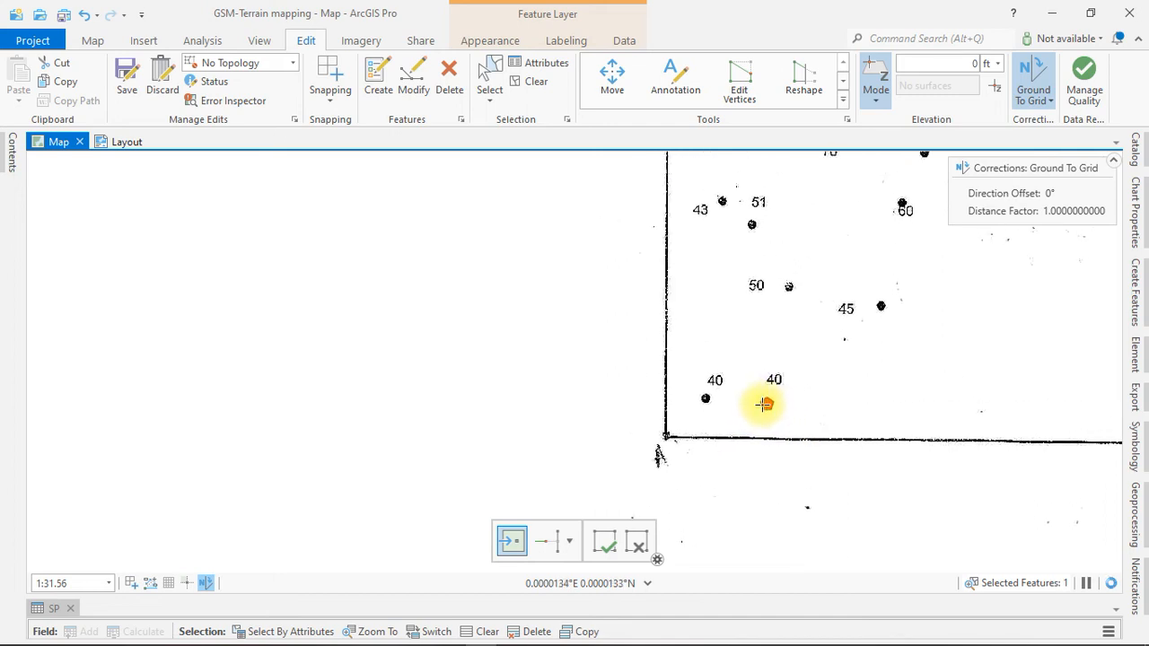
scroll(763, 407, up, 3)
scroll(760, 407, up, 3)
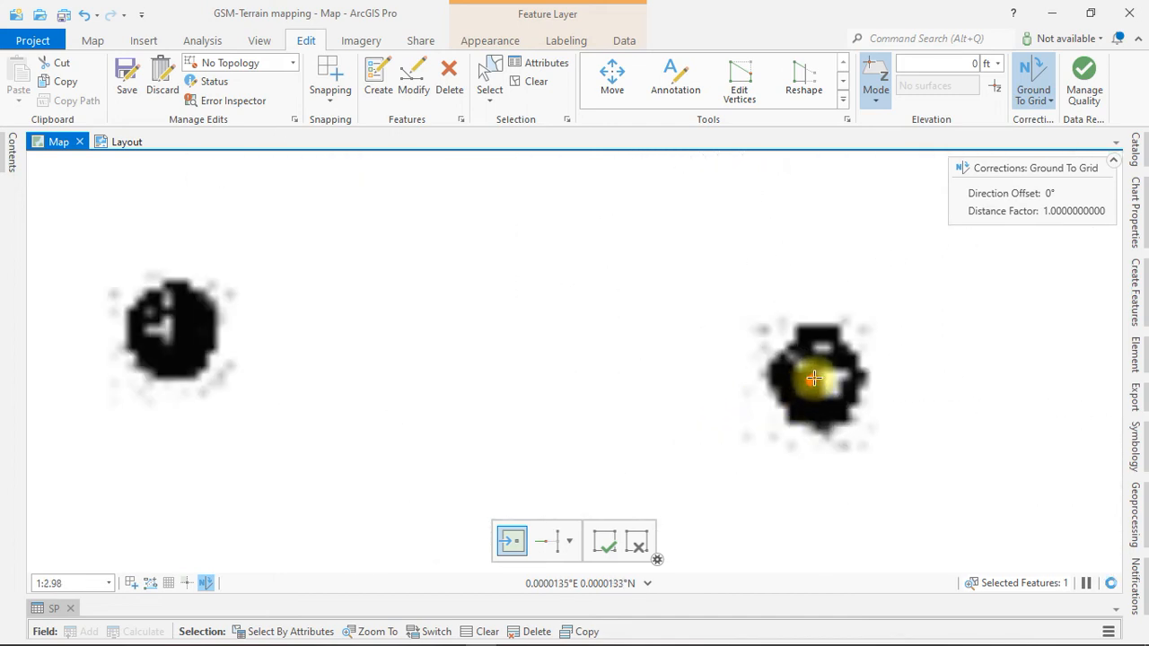
click(817, 375)
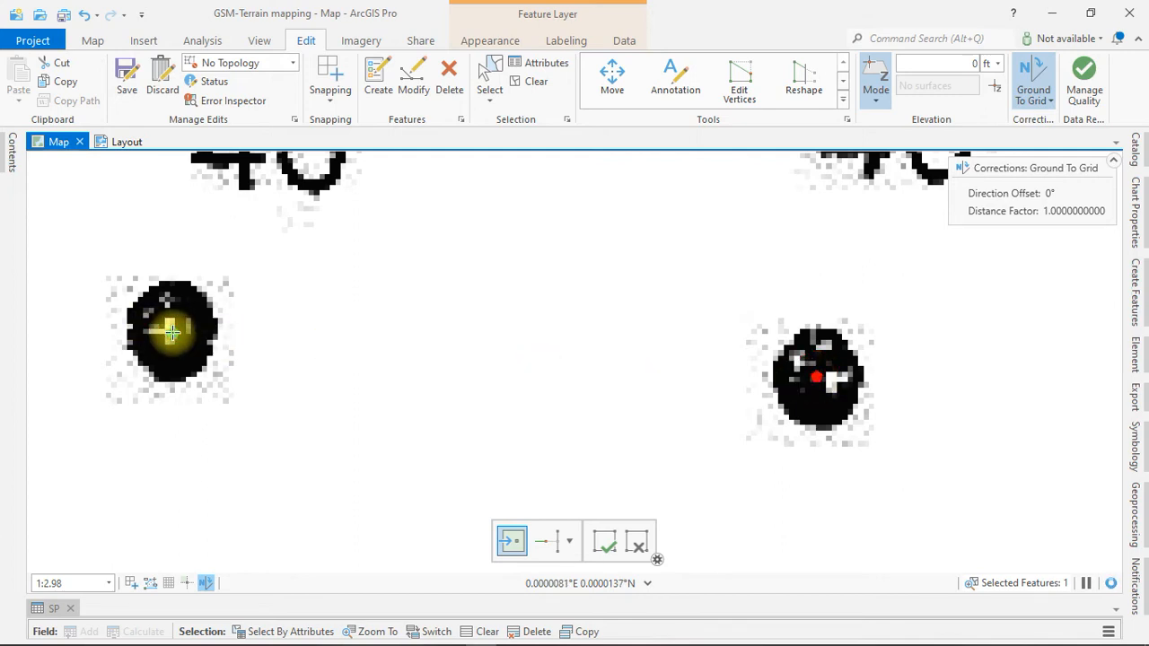
scroll(171, 333, down, 6)
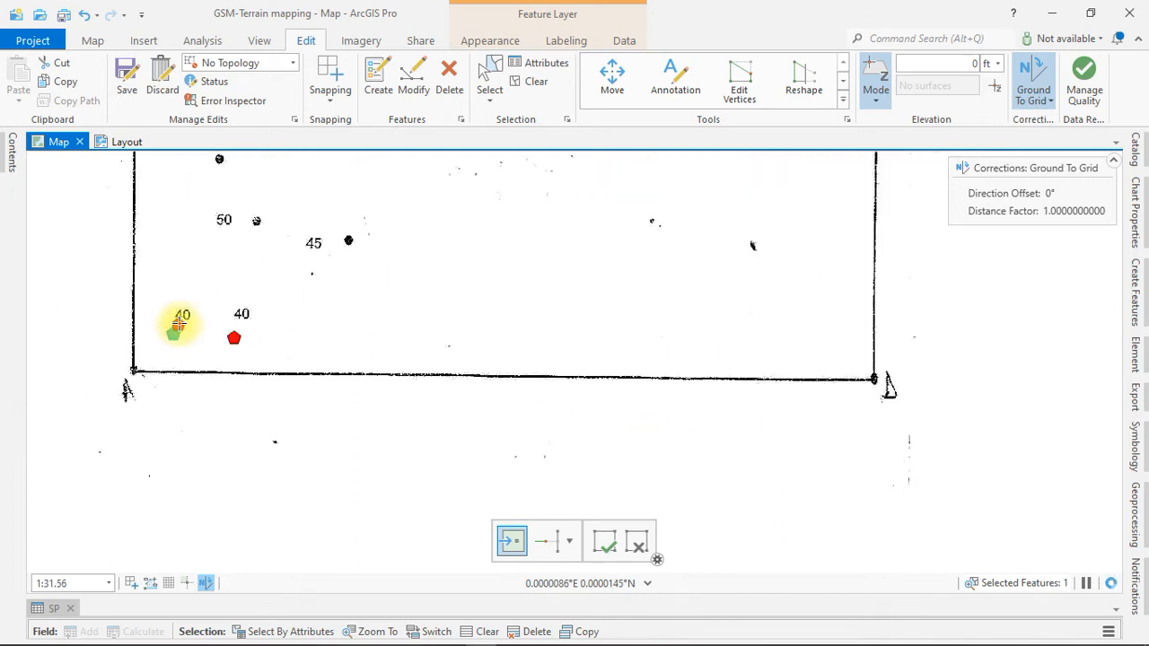
Step: Add an SP point at the centre of the 40 spot height beside the frame's A–B side, level with the 72
key(Up)
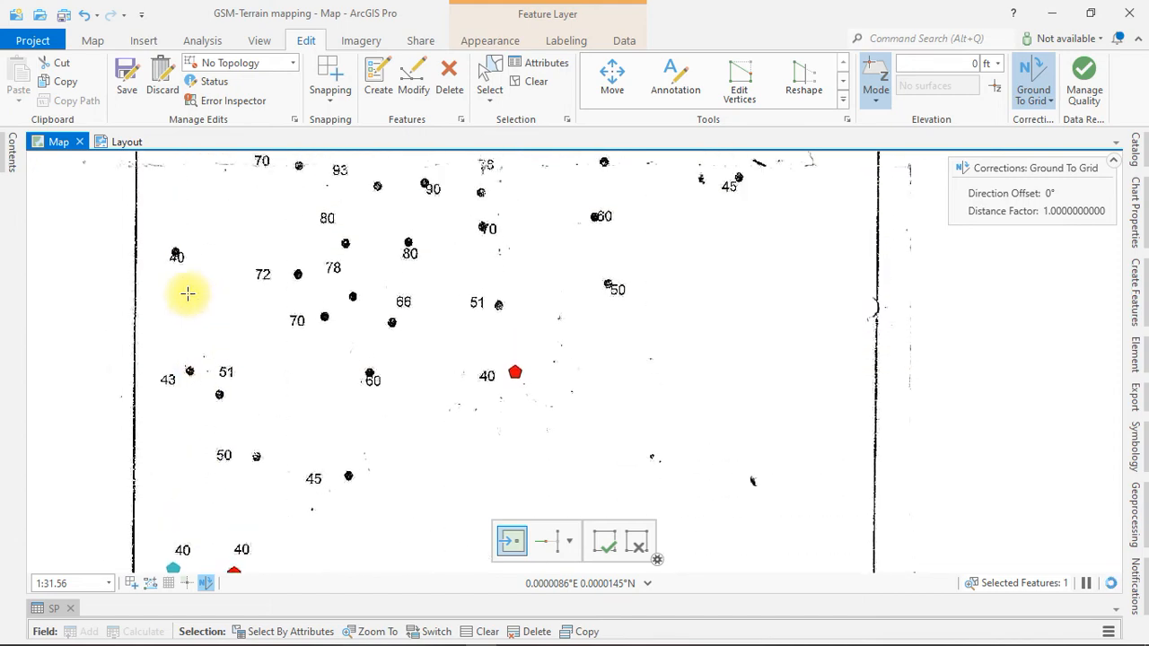
key(Up)
scroll(211, 429, up, 3)
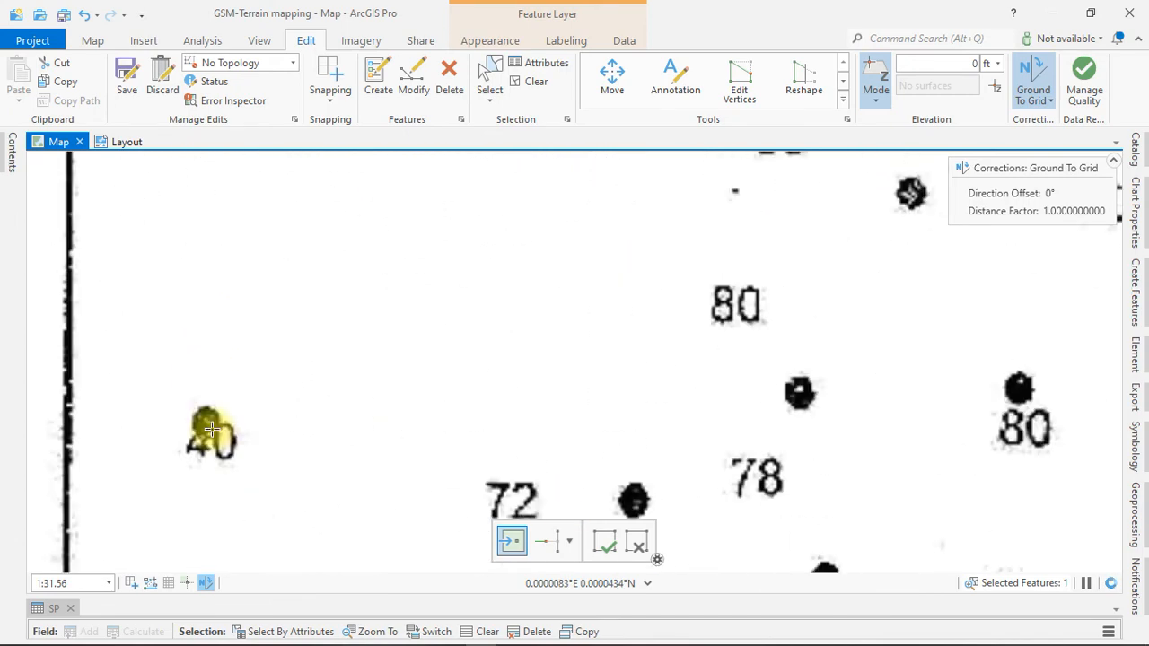
scroll(211, 429, up, 9)
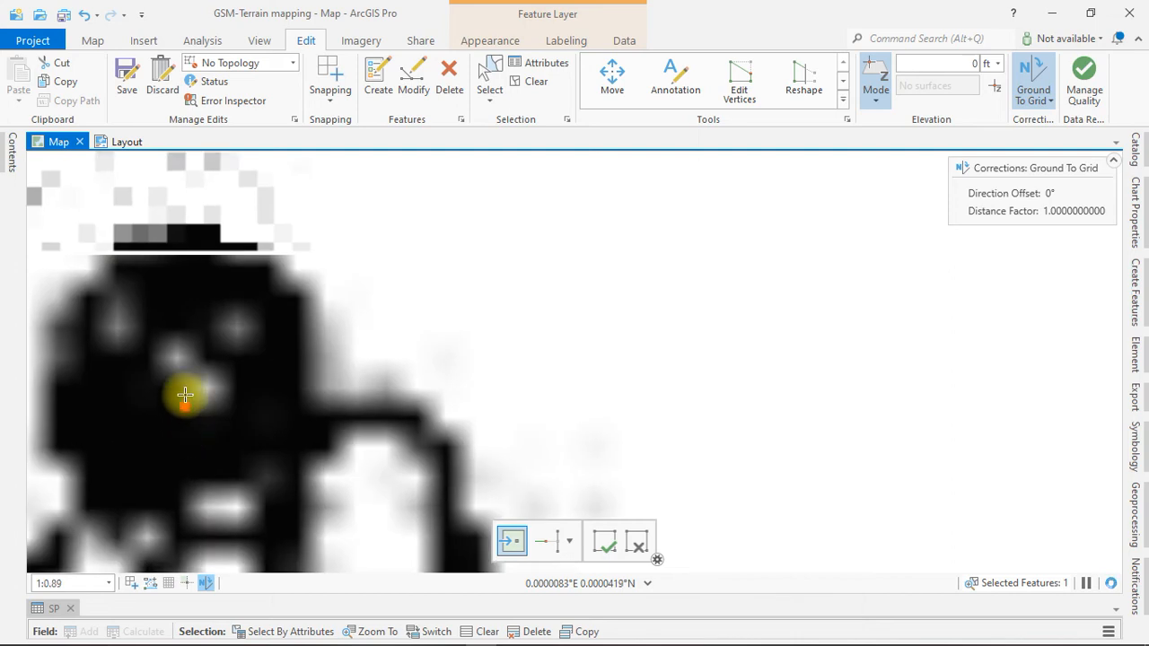
click(177, 373)
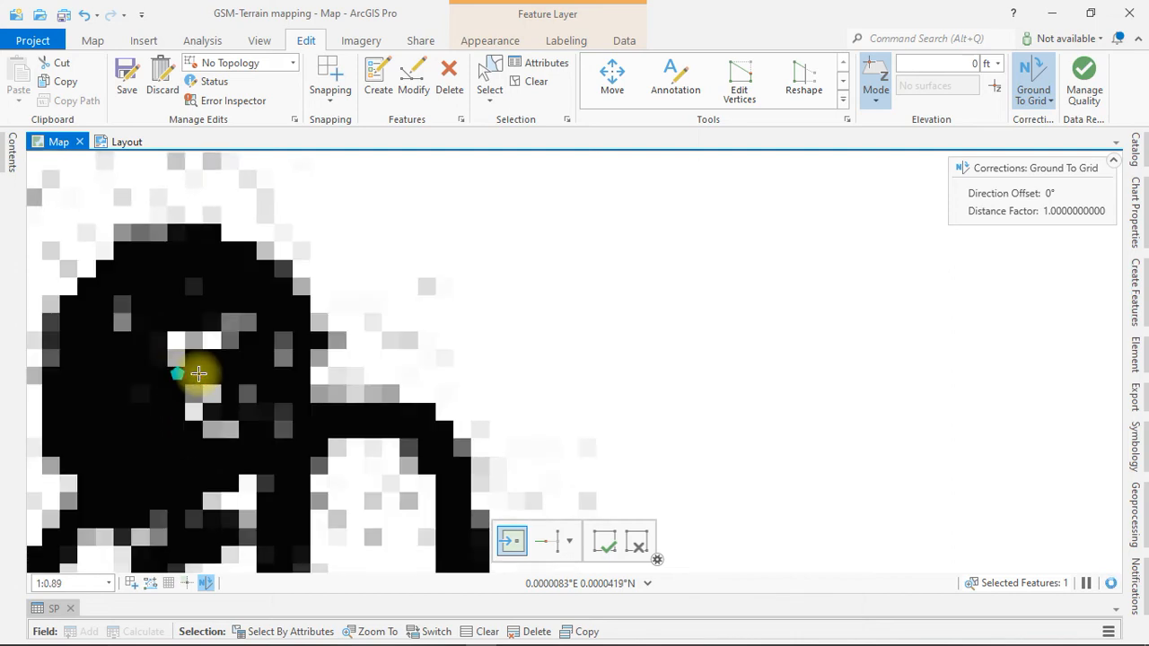
Step: Save all edits made to the SP layer
scroll(199, 374, down, 5)
key(Up)
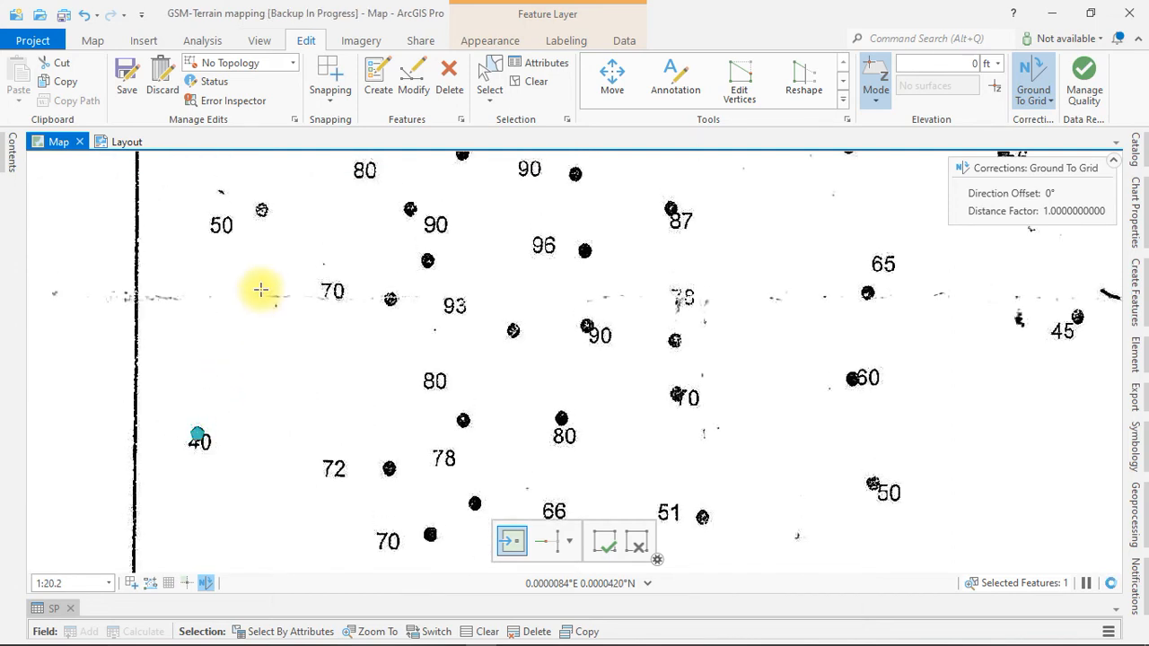
key(Up)
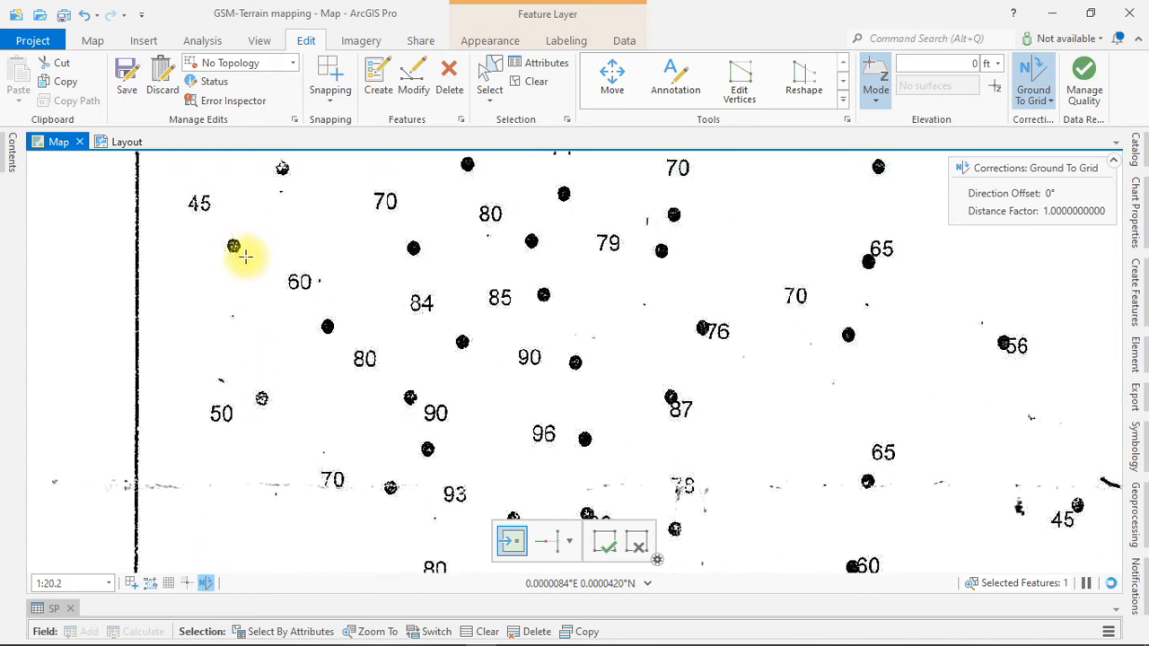
key(Up)
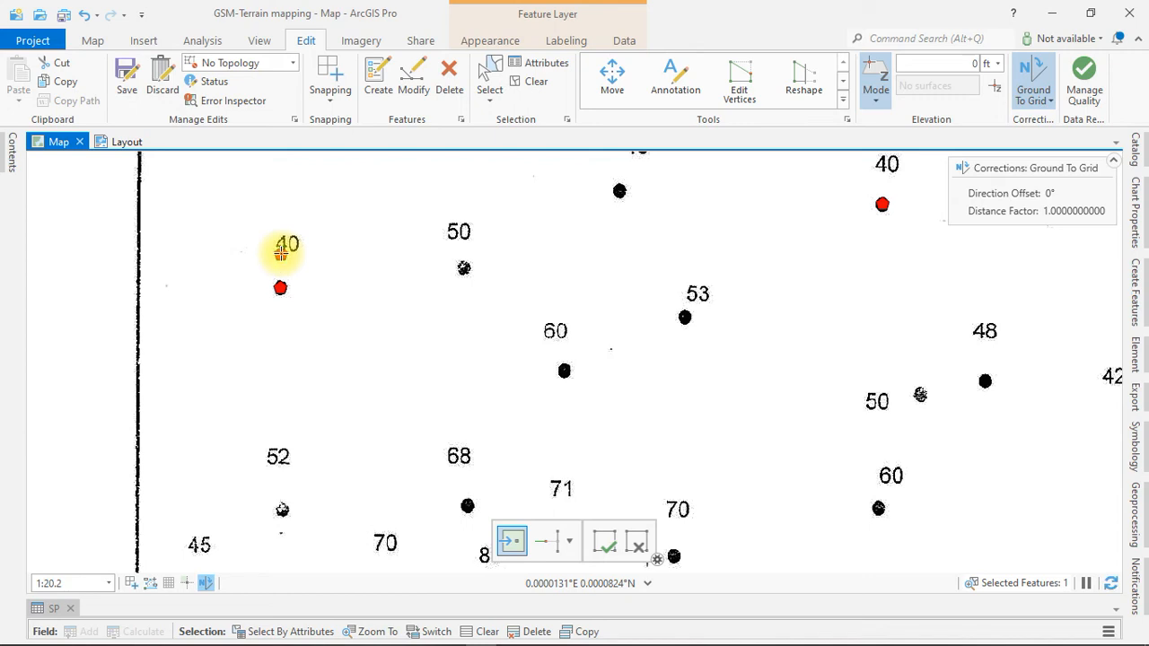
click(125, 75)
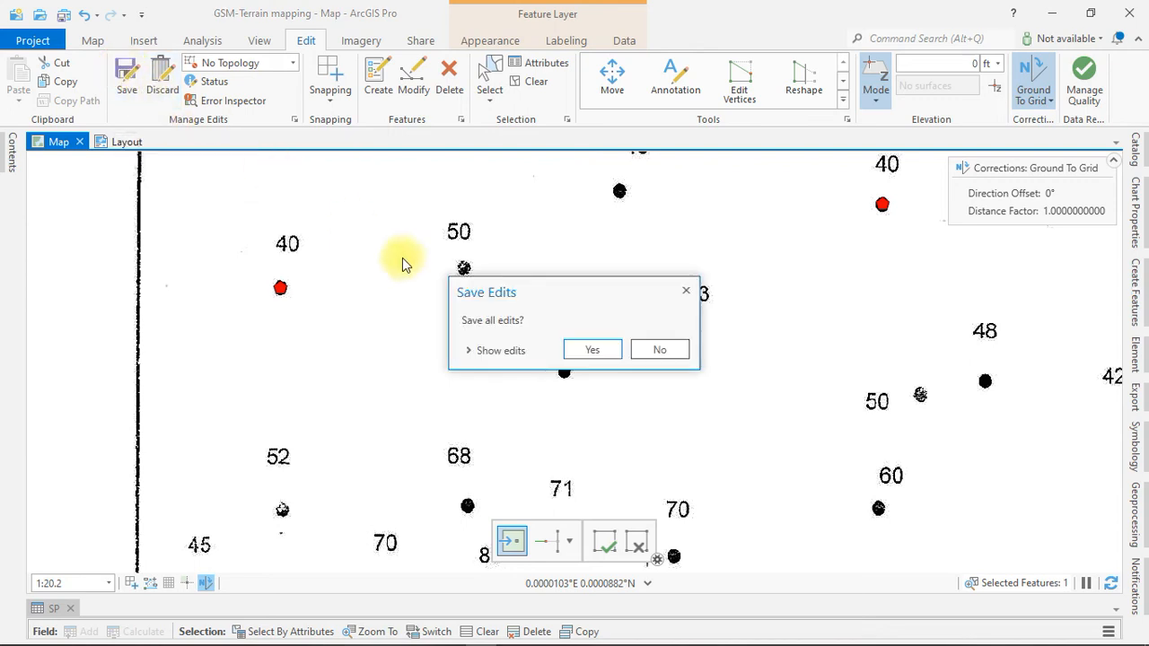
click(592, 349)
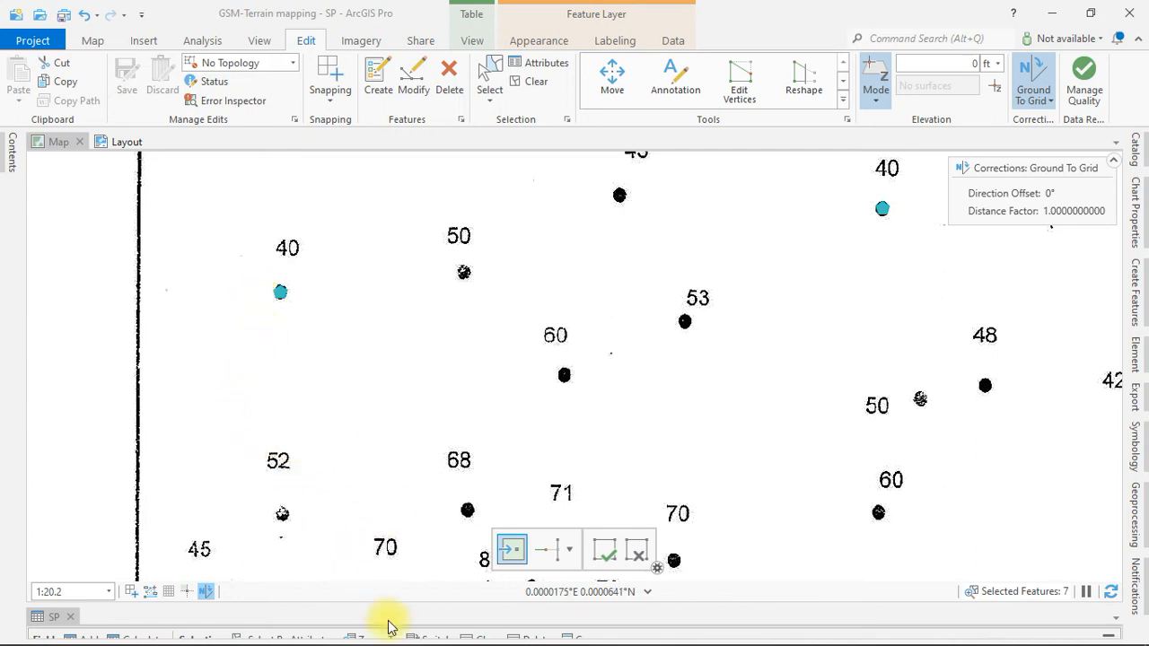
Step: Enlarge the SP attribute table, clear the current selection, and select all seven point rows
drag(406, 607, 408, 340)
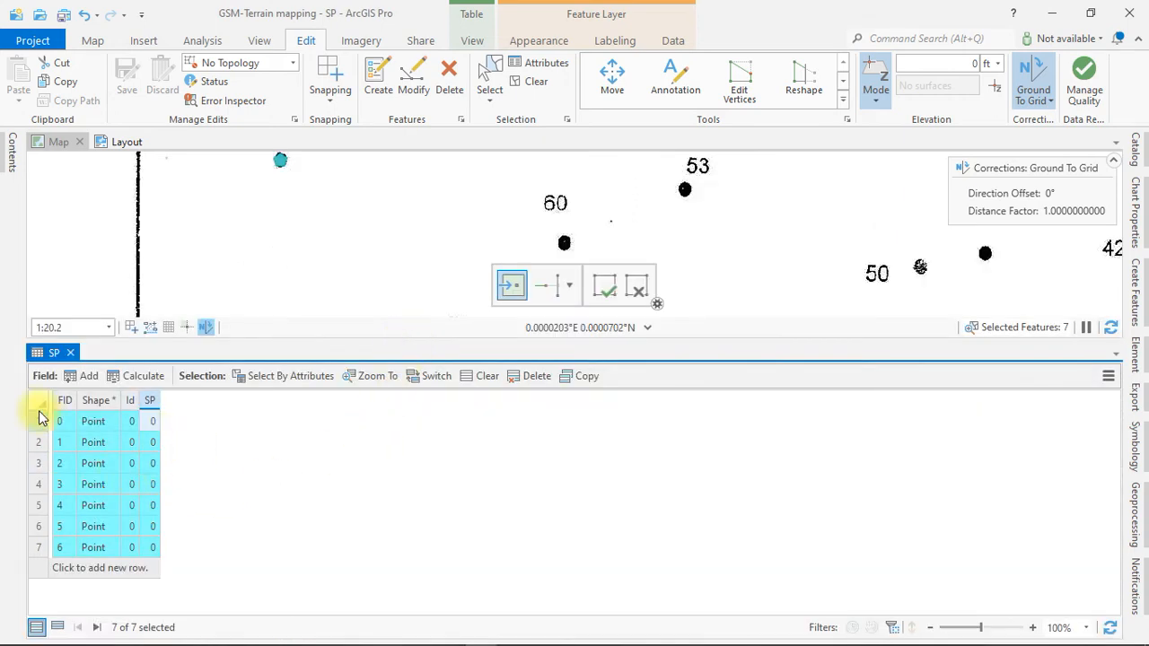
click(474, 377)
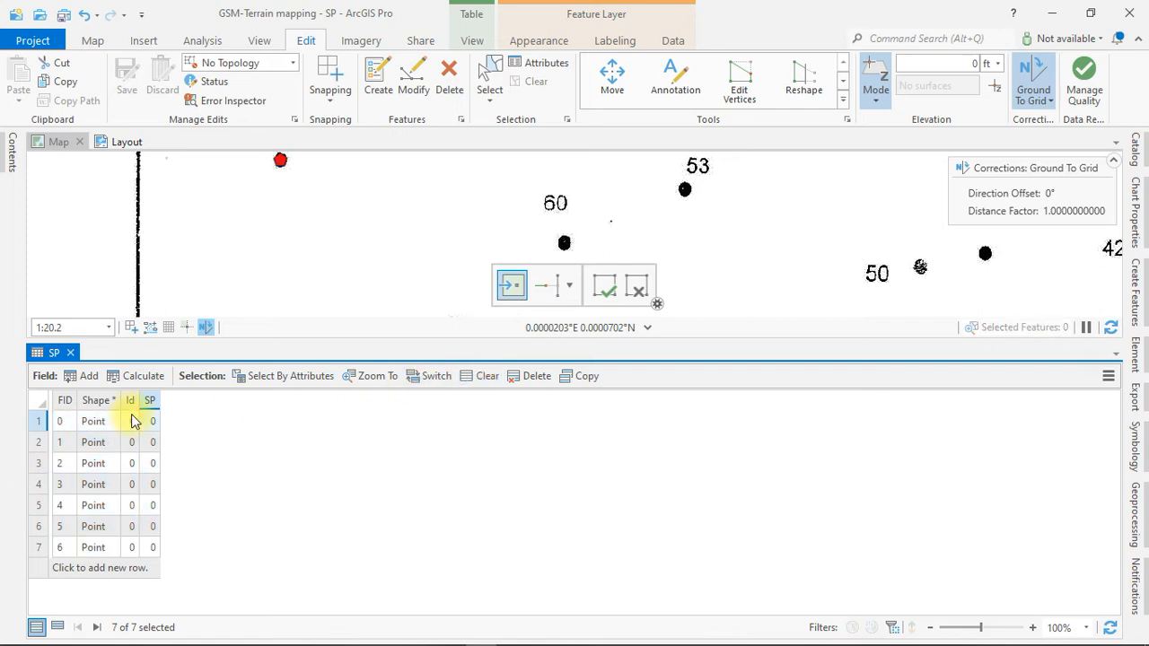
drag(42, 424, 56, 549)
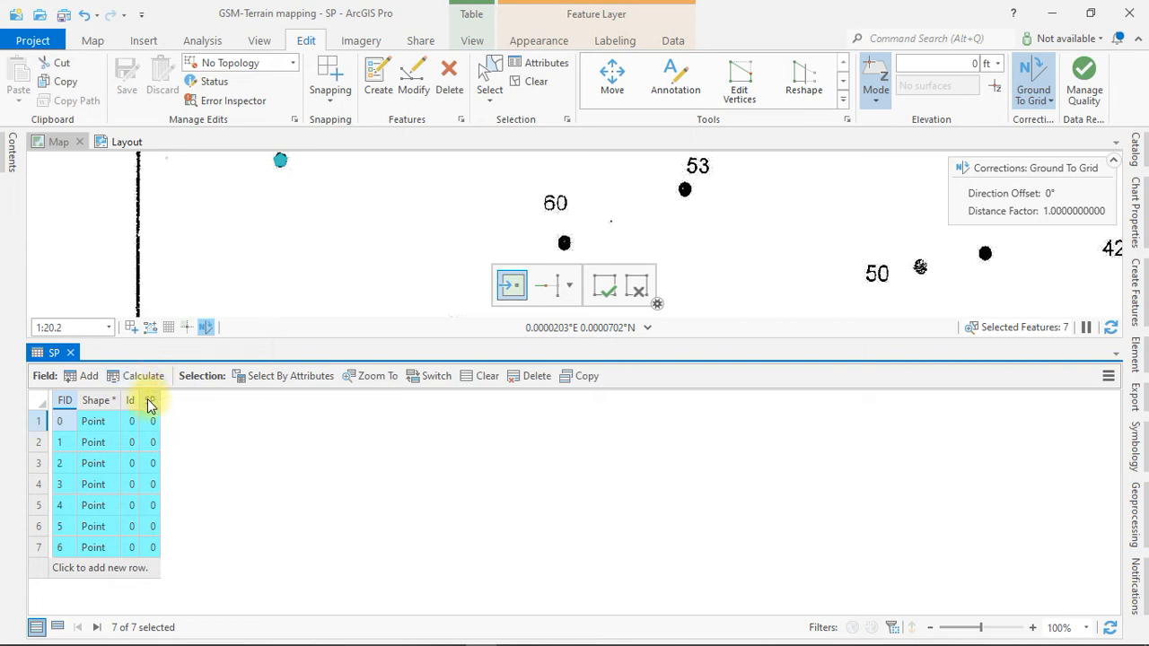
Step: Calculate the spotheight field as 40 for all seven selected SP points, and clear the selection
right_click(147, 402)
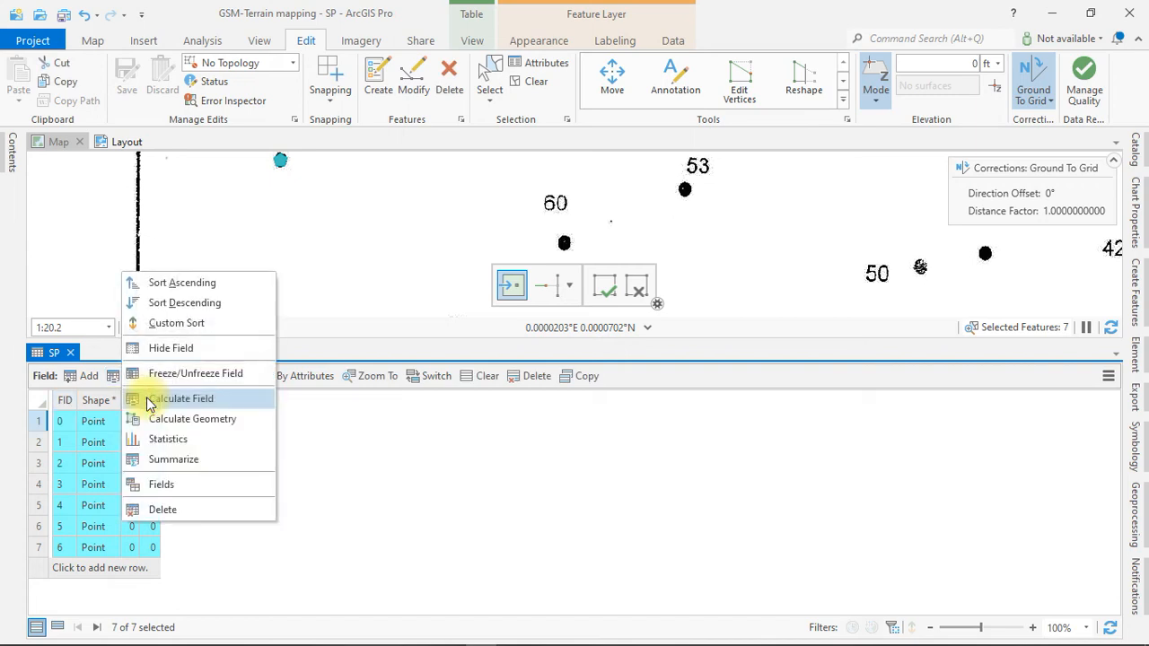
click(184, 402)
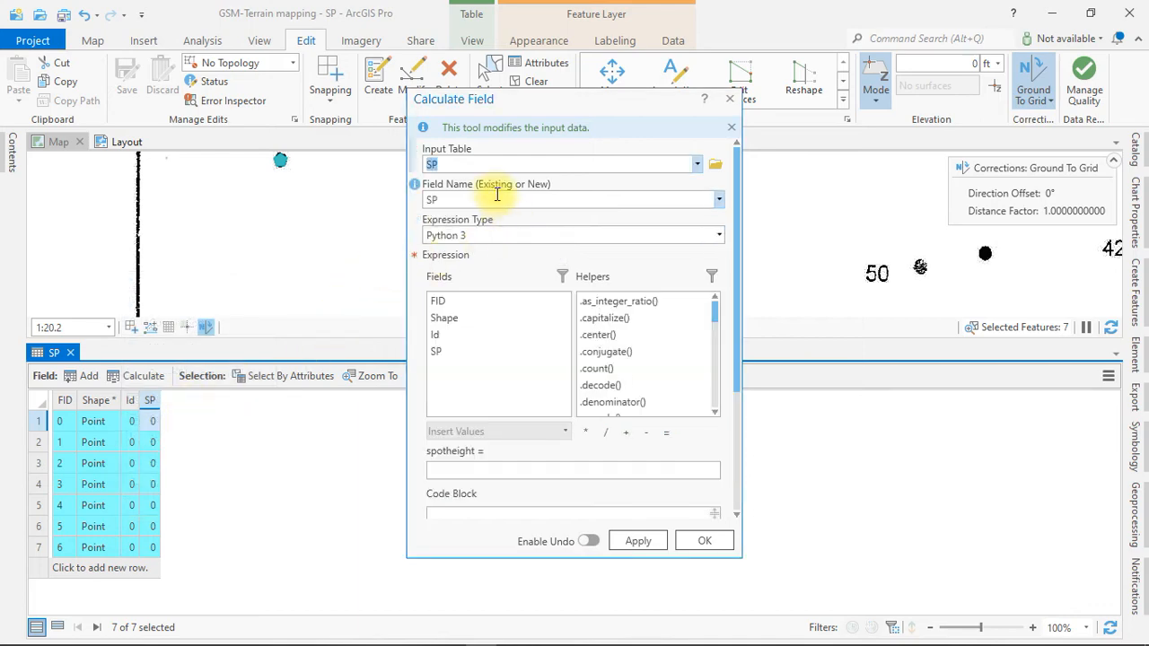
drag(494, 107, 333, 85)
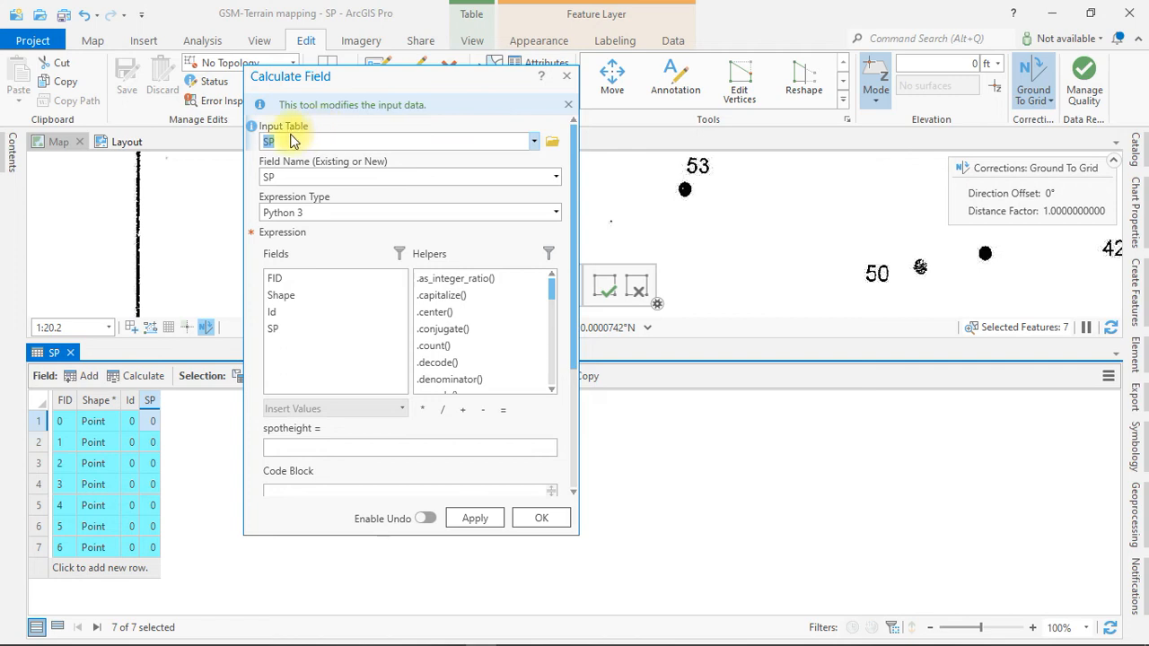
click(150, 401)
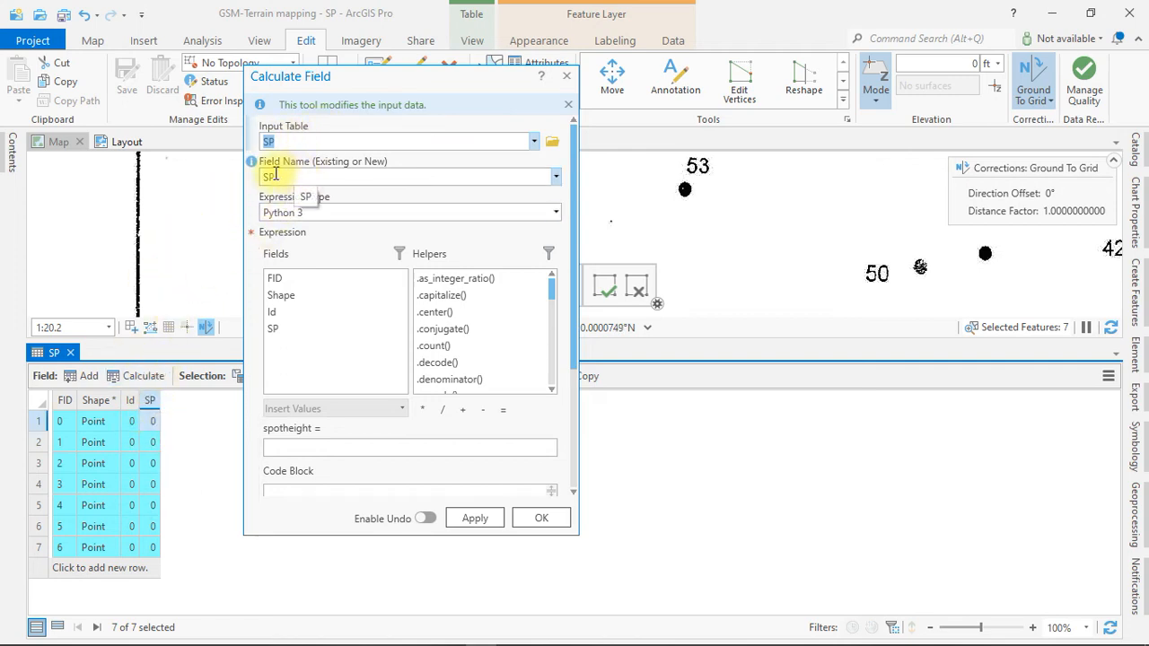
click(157, 419)
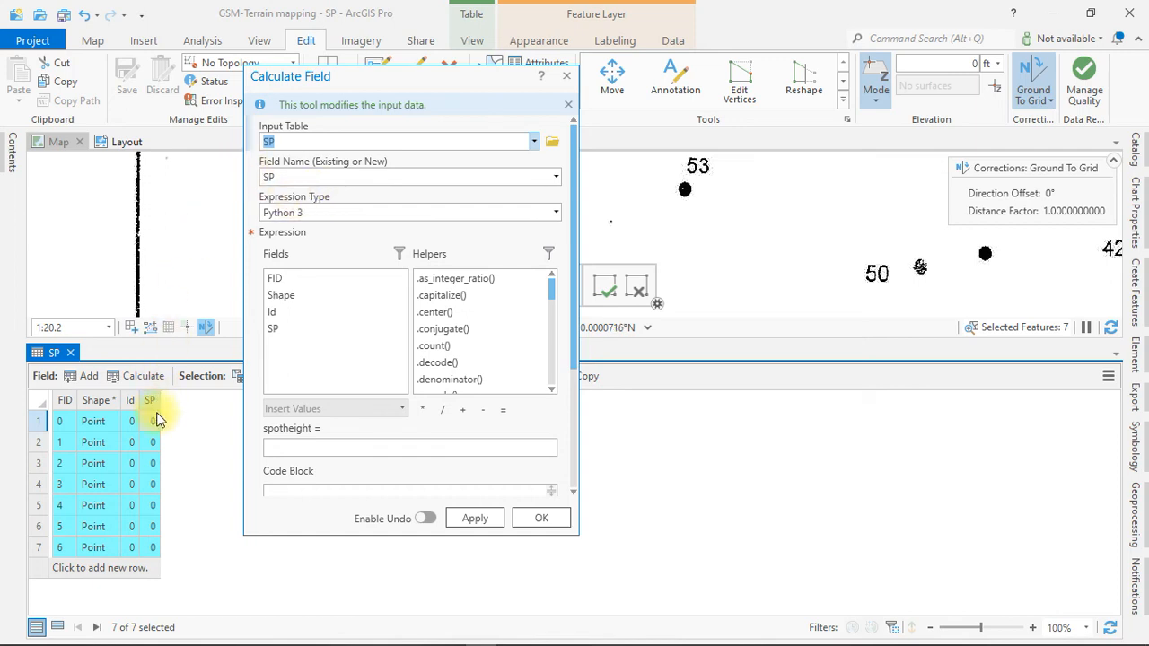
click(153, 400)
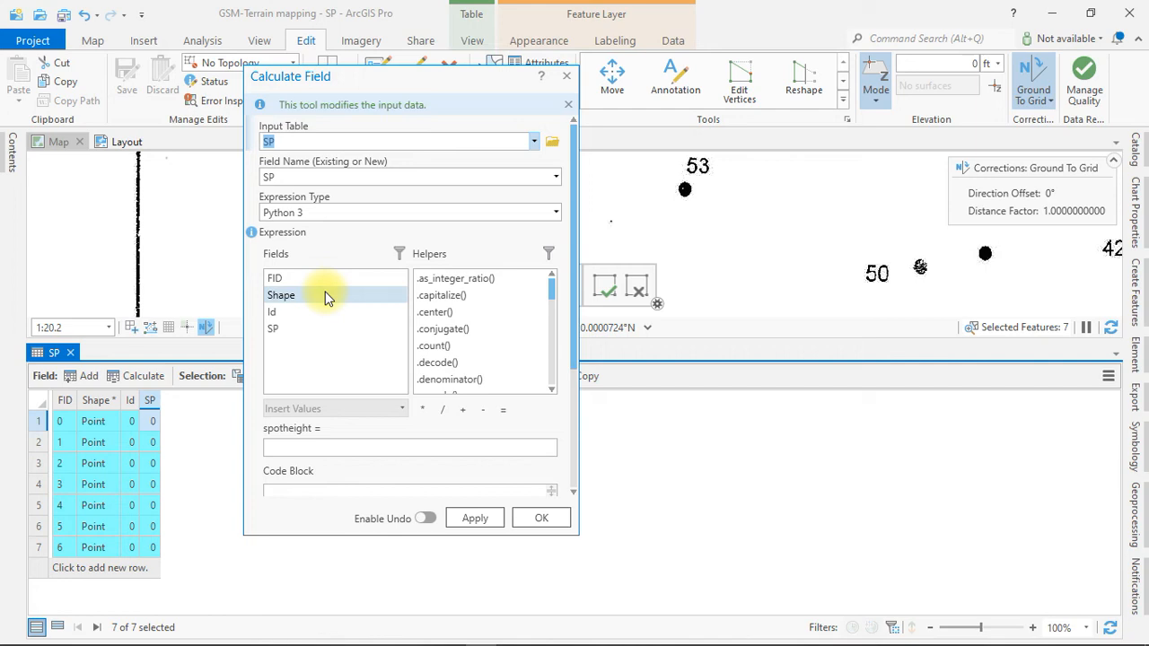
click(289, 446)
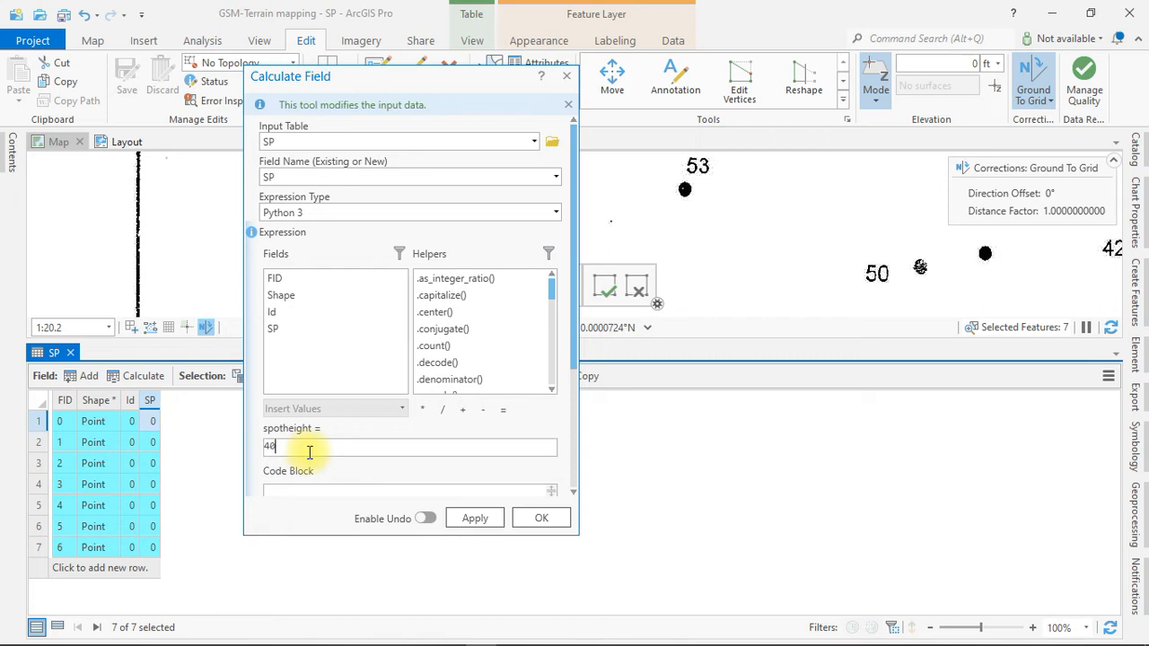
click(460, 520)
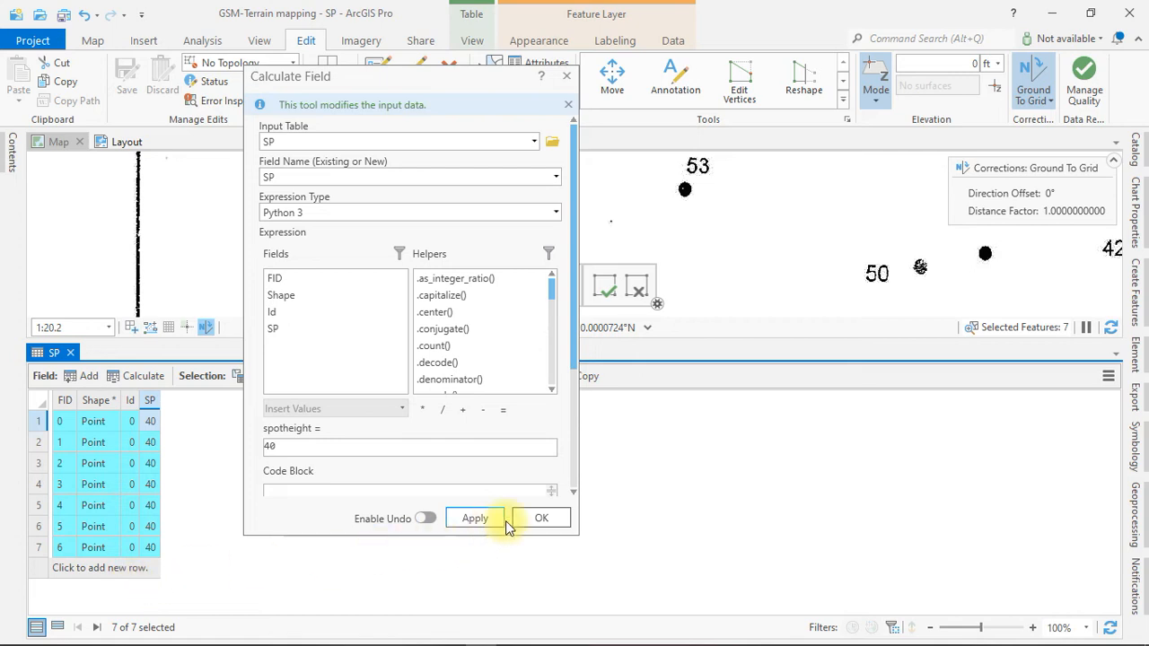
click(476, 522)
click(528, 518)
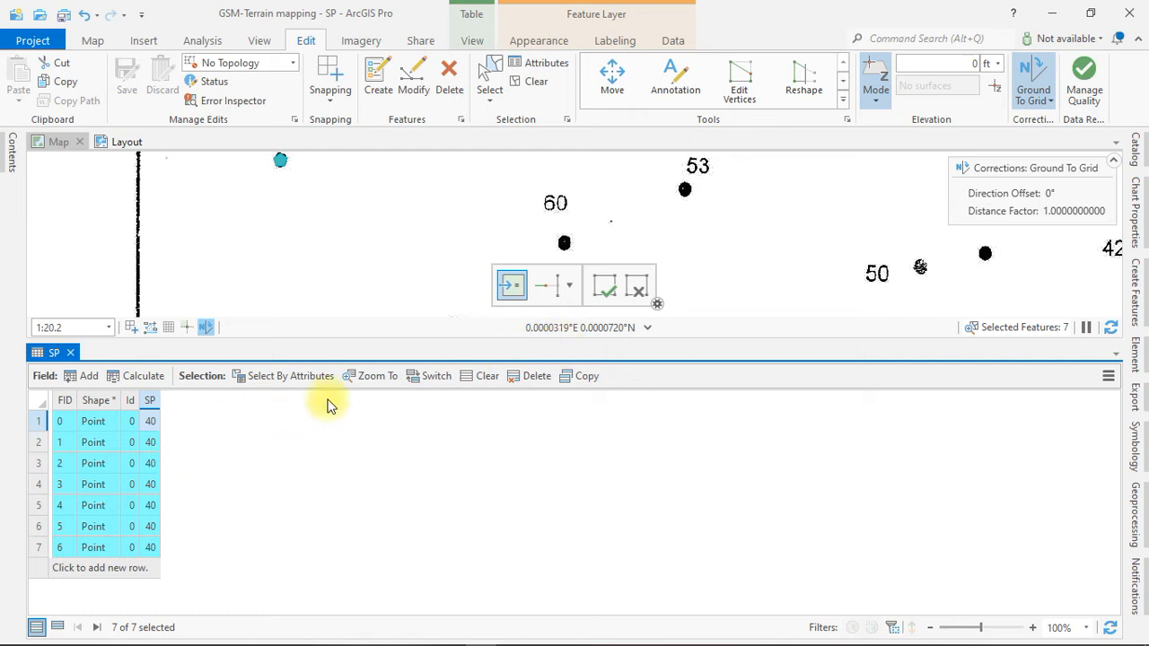
click(485, 378)
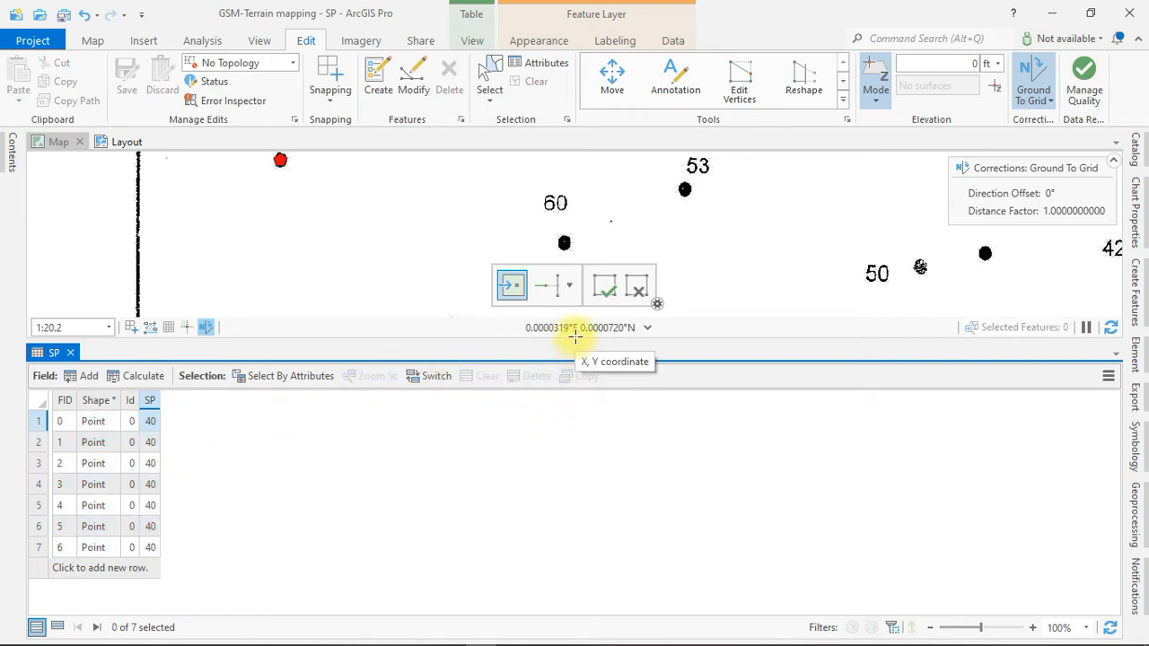
Step: Shrink the attribute table to free the map and add an SP point at the centre of the 50 spot height above the 68
drag(578, 334, 547, 617)
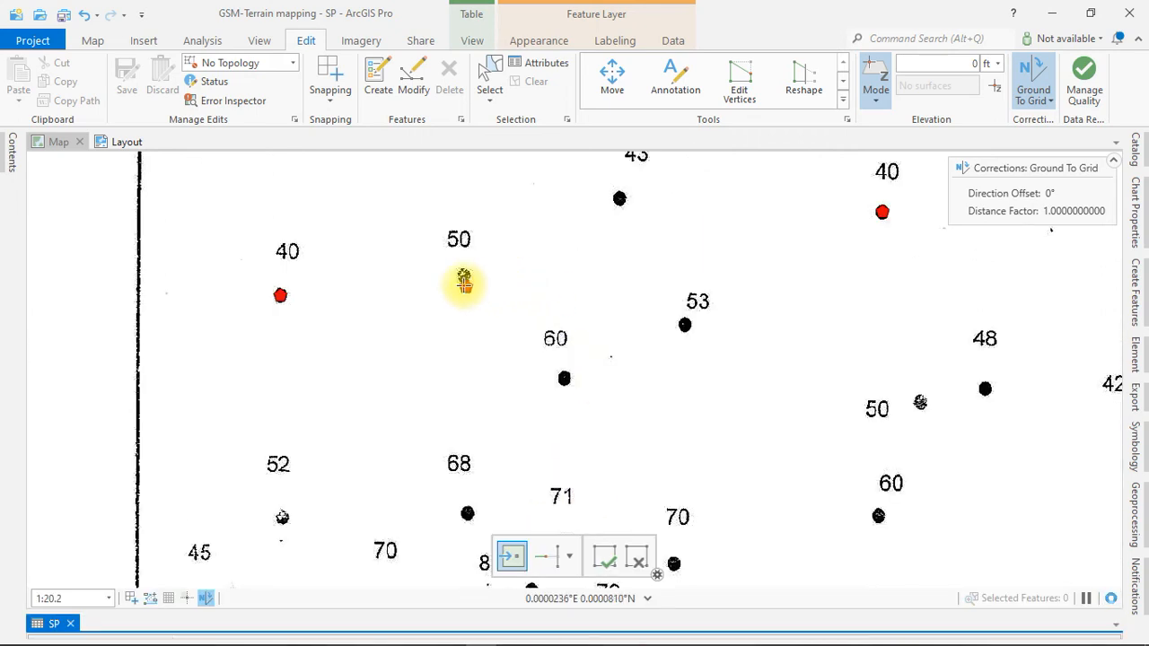
scroll(497, 274, up, 5)
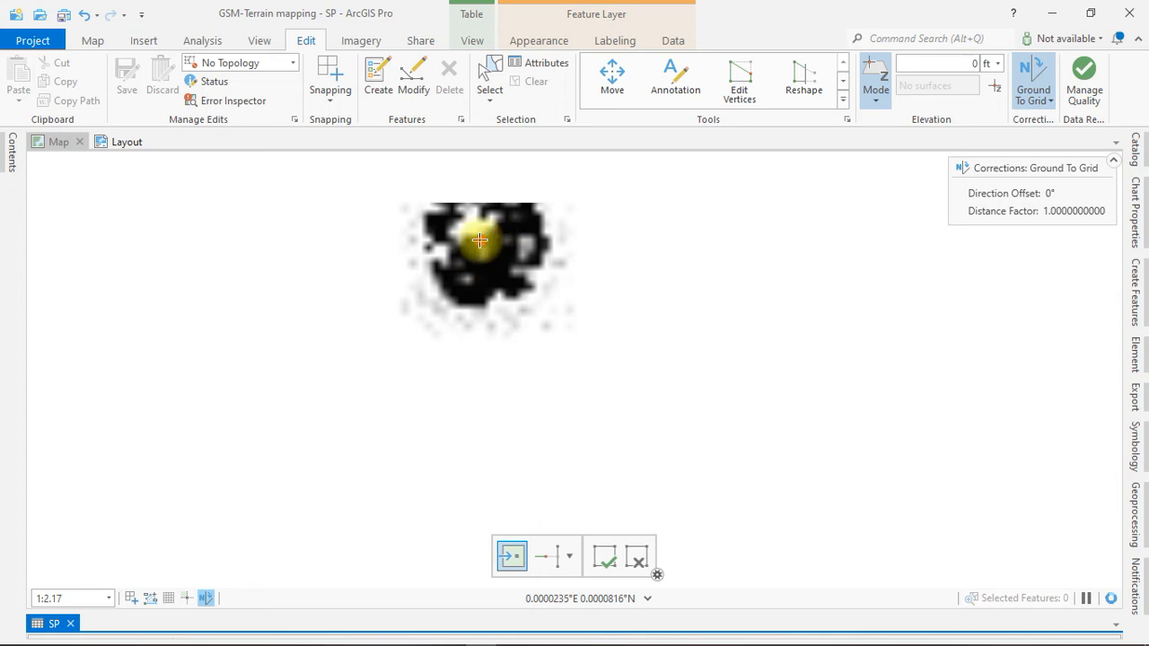
click(480, 236)
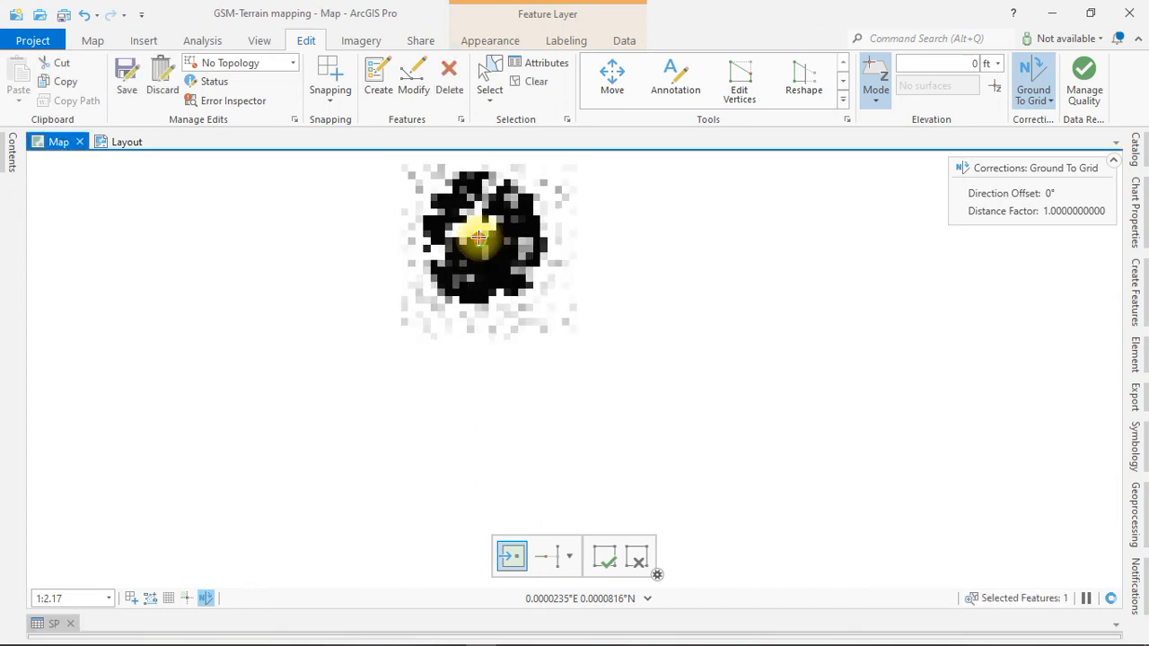
Step: Add an SP point at the centre of the 50 spot height near the A–B side, below the 45 and 60
scroll(479, 236, down, 4)
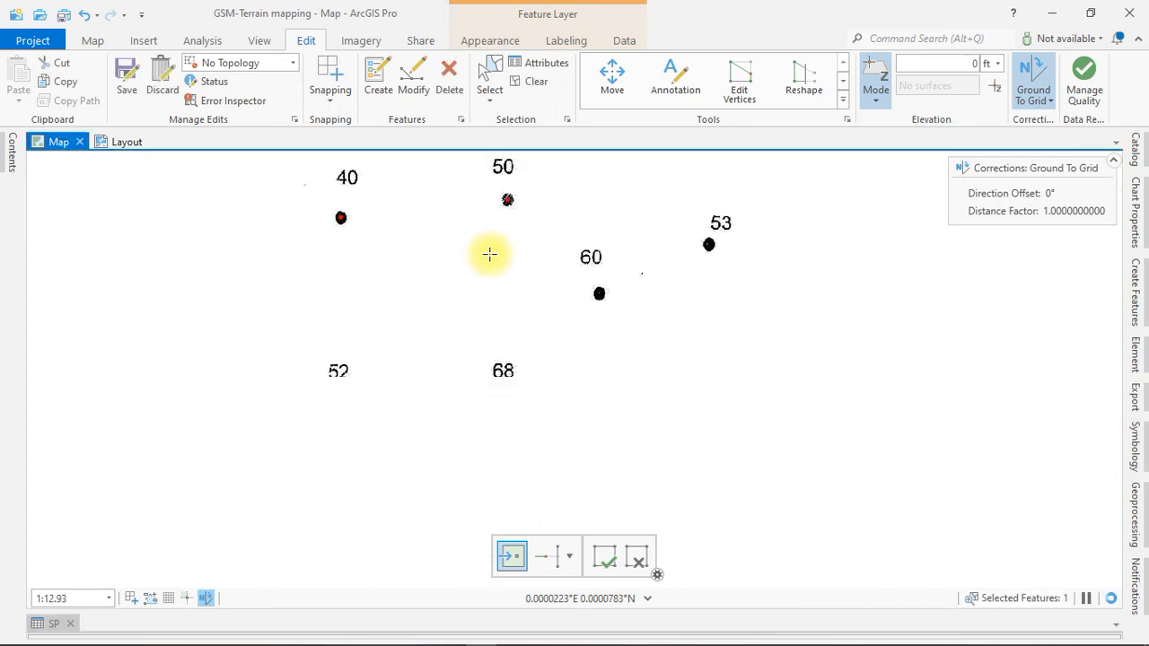
scroll(476, 269, down, 2)
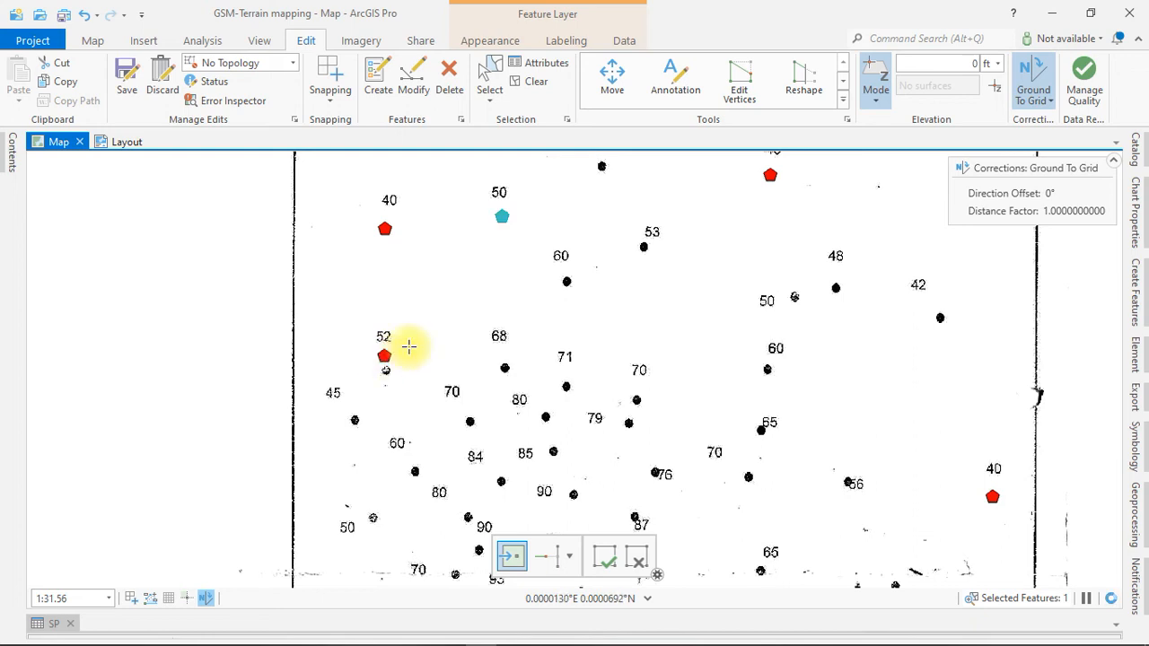
drag(408, 347, 375, 516)
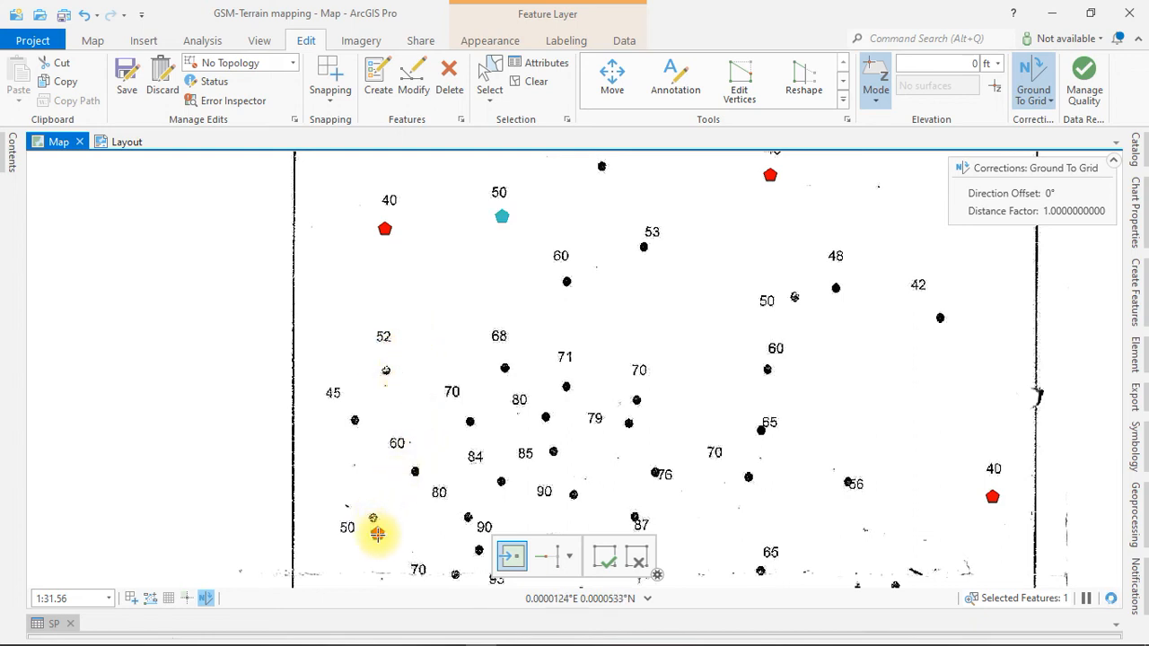
key(Down)
key(Down)
key(Down)
key(Up)
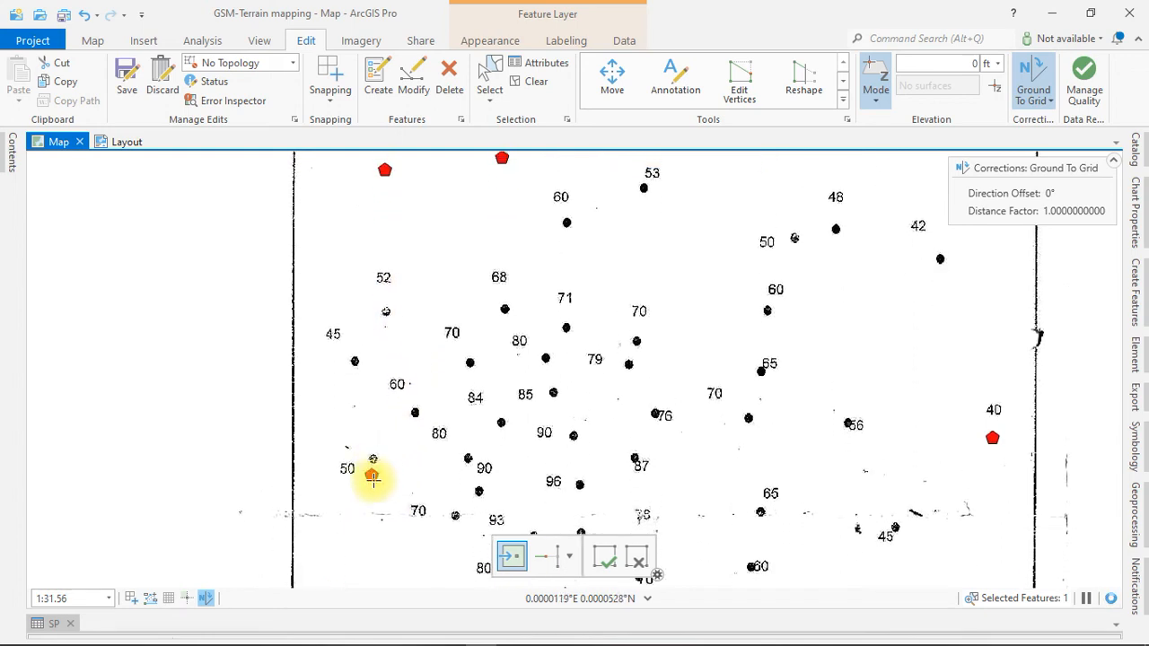
scroll(373, 482, up, 7)
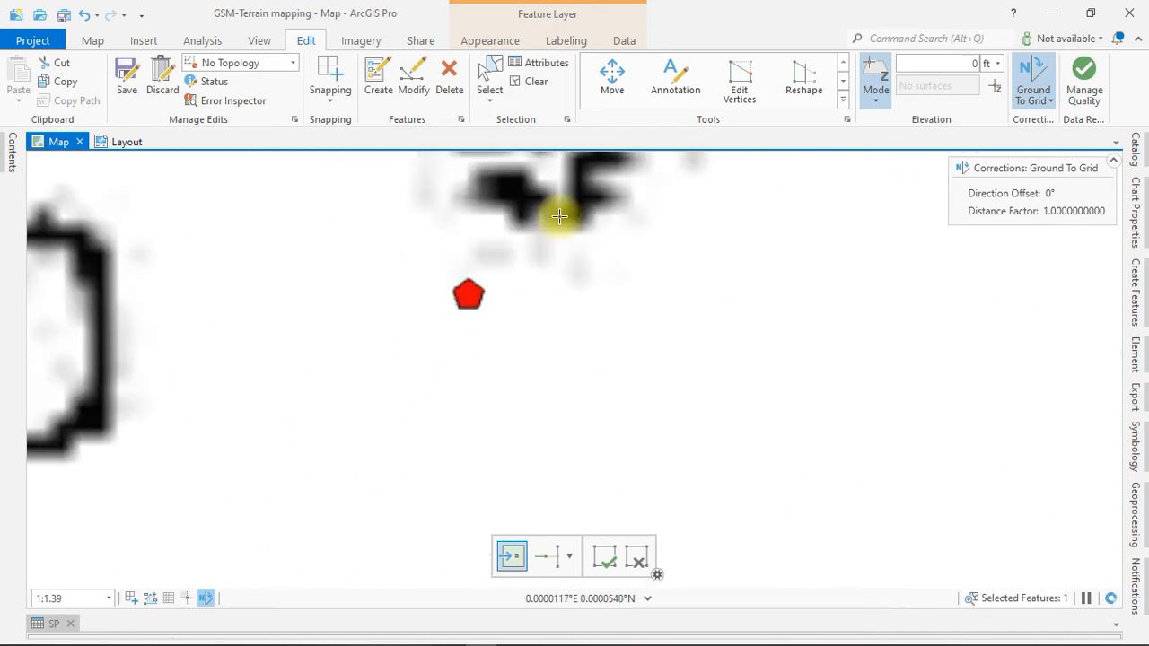
key(Up)
key(Up)
key(Up)
key(Up)
key(Up)
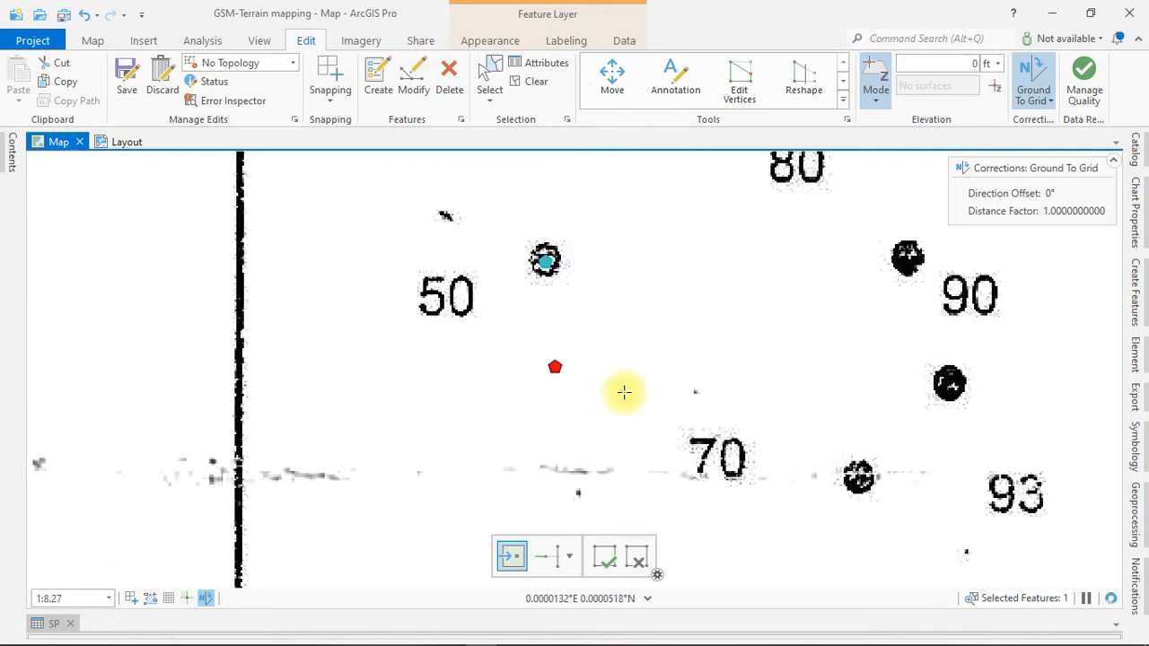
Step: Add an SP point at the centre of the 50 spot height above the two 40s near frame corner A
scroll(623, 389, down, 1)
key(Down)
key(Down)
key(Down)
key(Down)
key(Down)
key(Down)
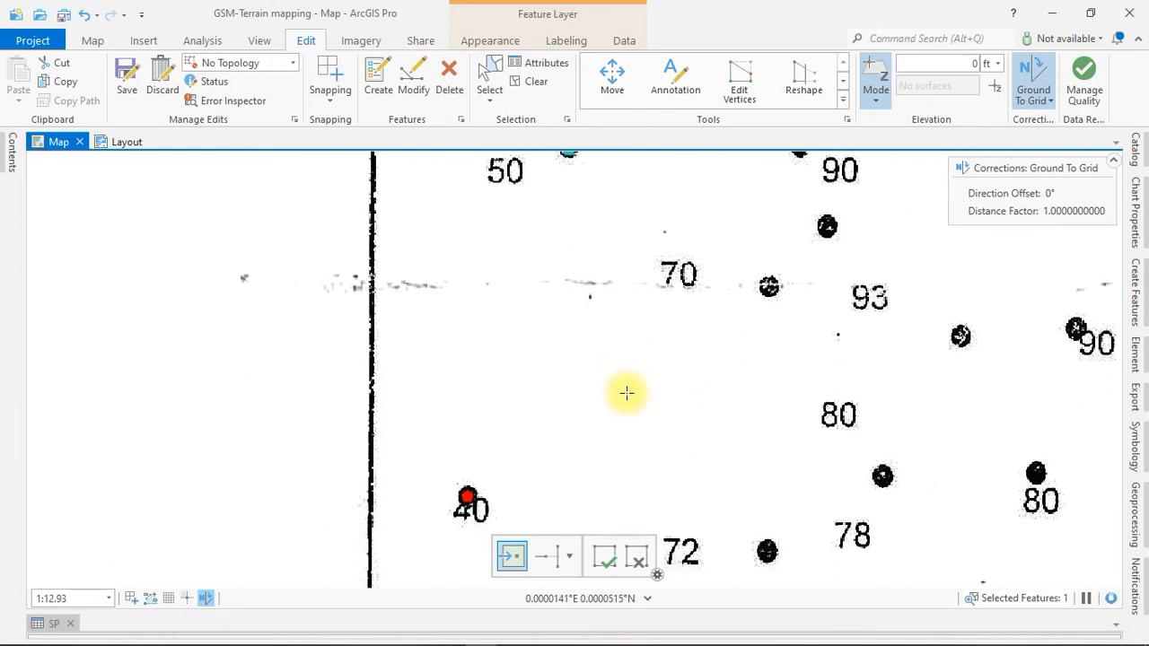
key(Right)
key(Down)
key(Down)
key(Down)
key(Down)
key(Down)
key(Down)
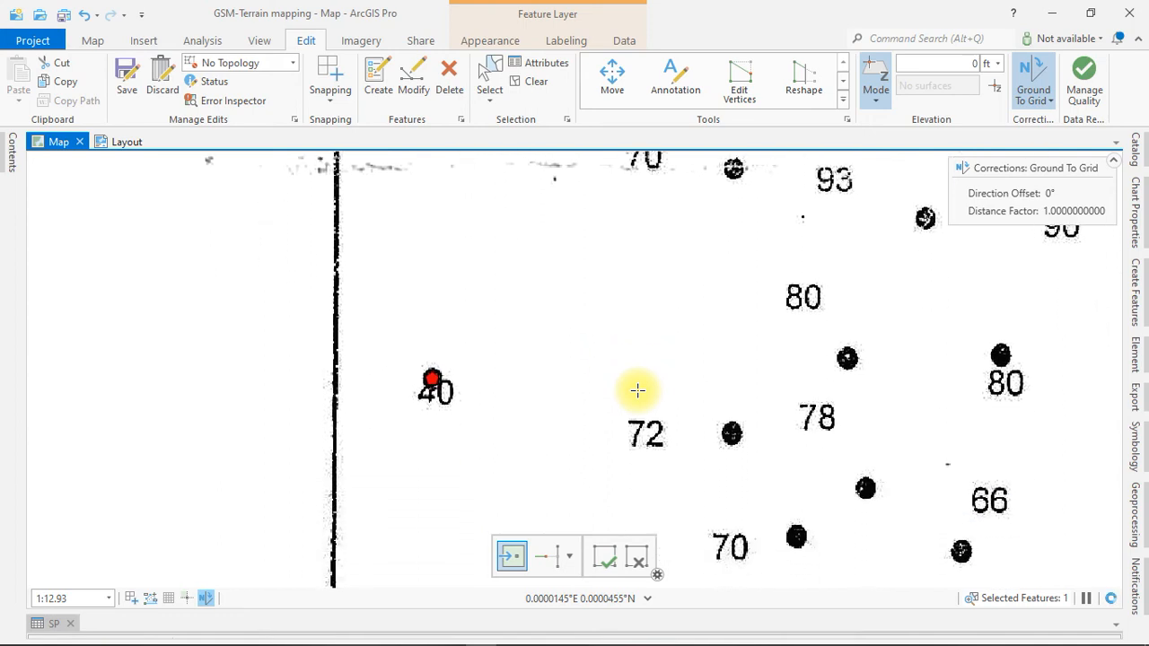
key(Down)
key(Down)
scroll(610, 383, down, 2)
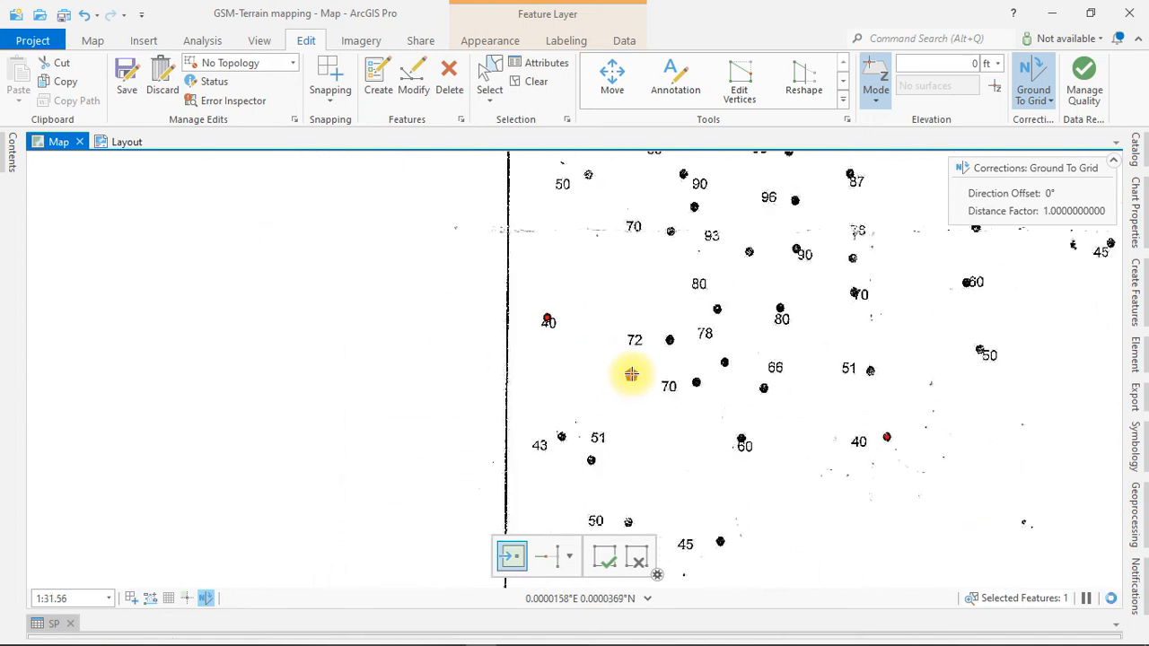
key(Down)
key(Down)
key(Down)
key(Down)
key(Down)
click(622, 405)
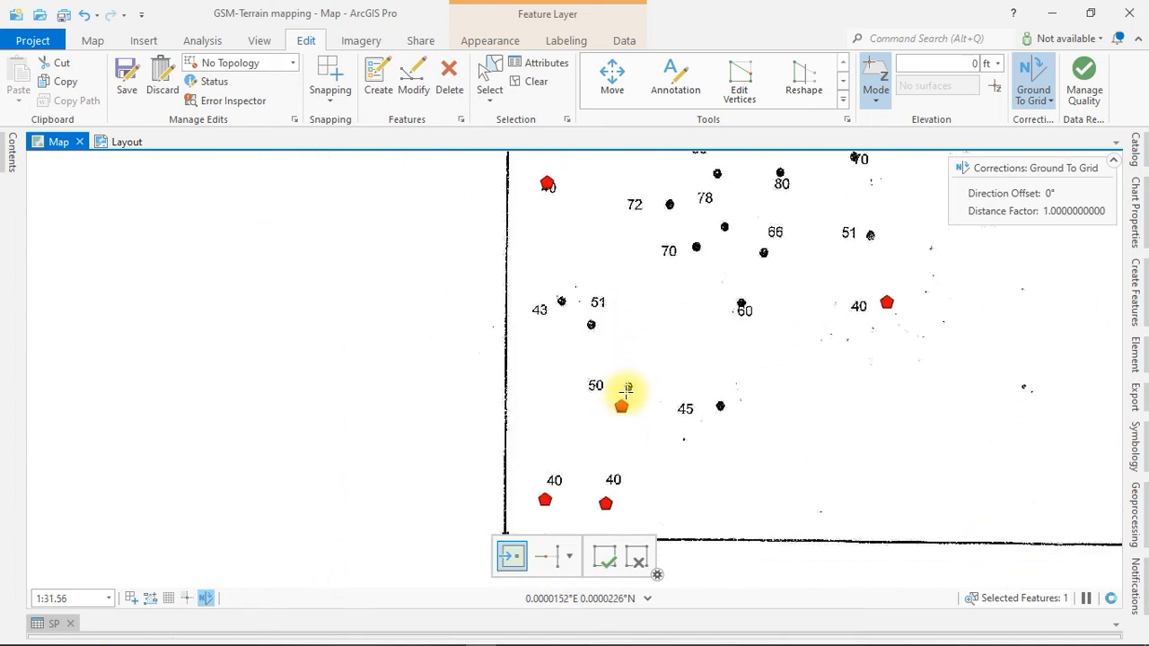
key(Up)
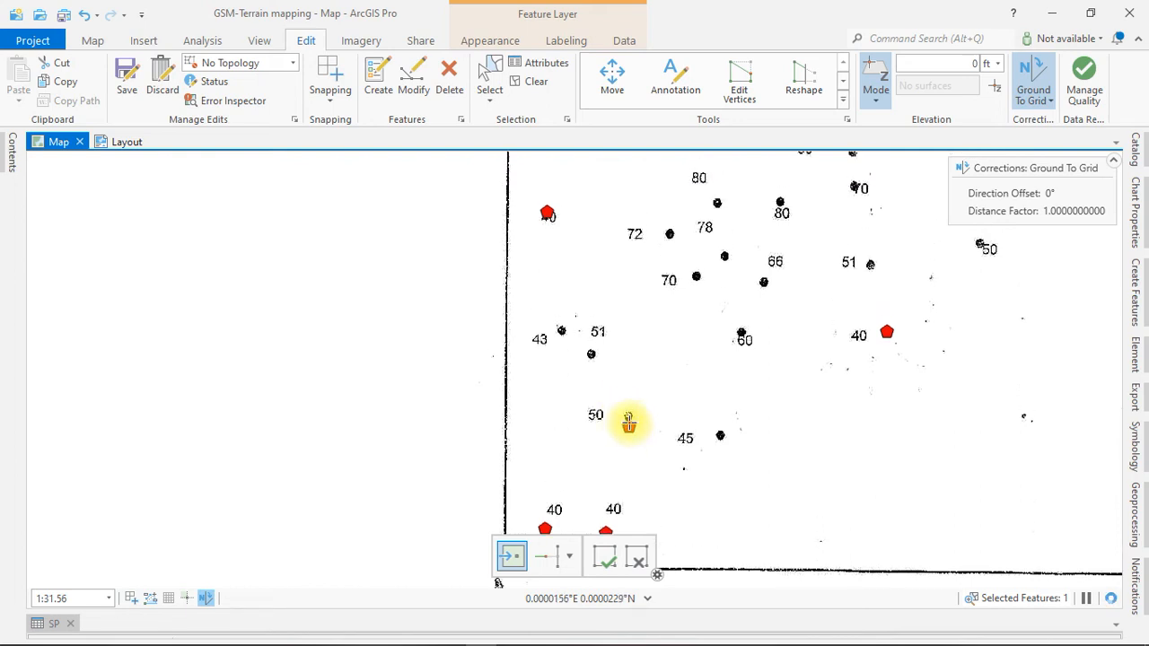
scroll(628, 425, up, 6)
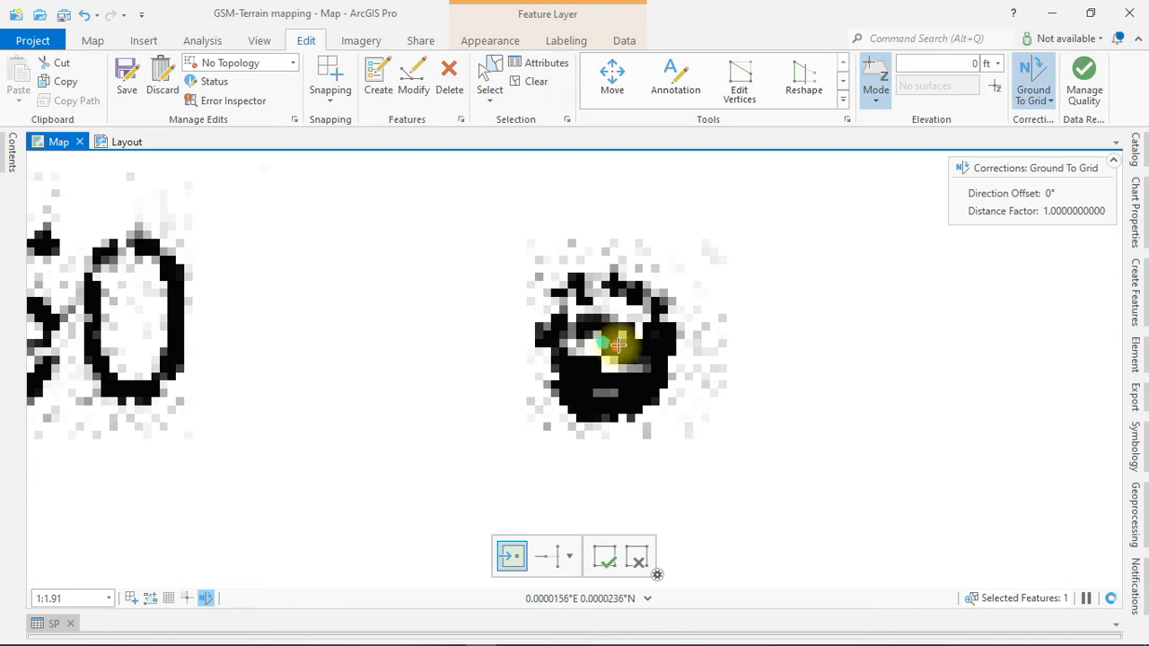
click(656, 358)
Step: Add an SP point at the centre of the 50 spot height to the upper right of the 51 and 40
scroll(685, 361, down, 4)
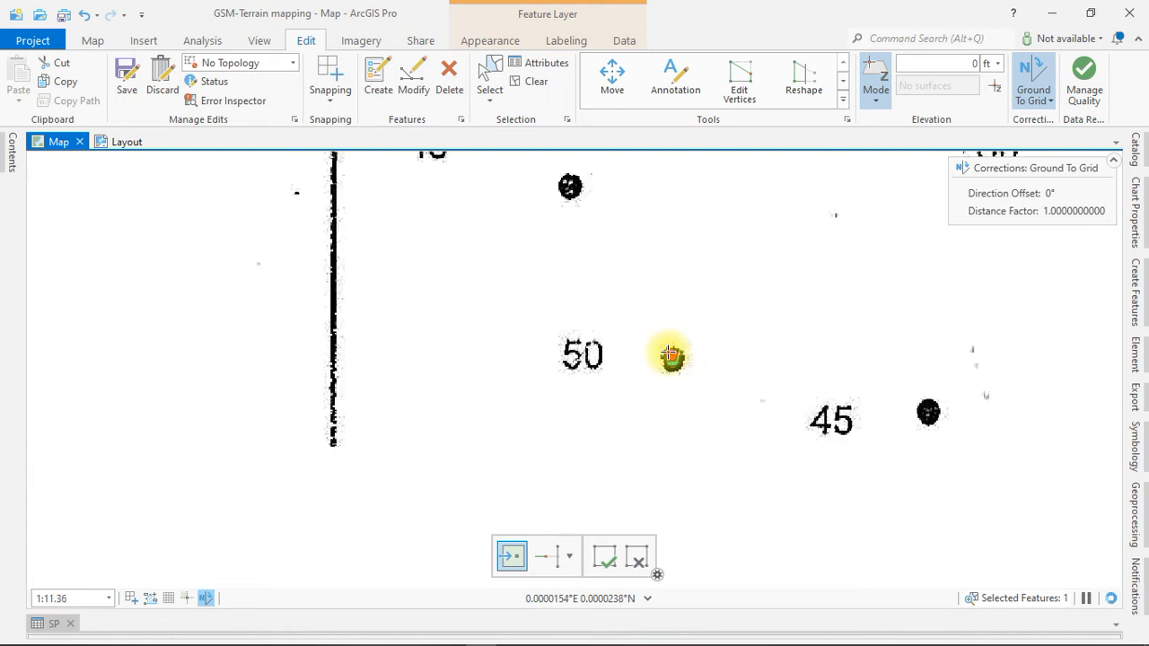
scroll(701, 311, down, 4)
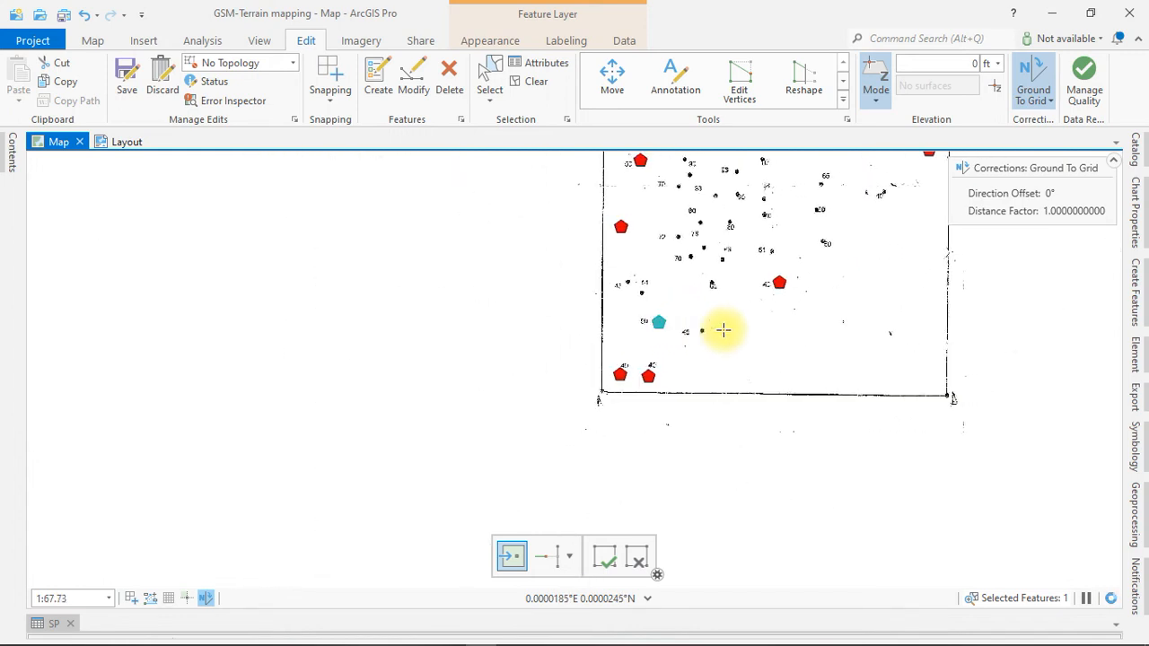
scroll(690, 297, up, 3)
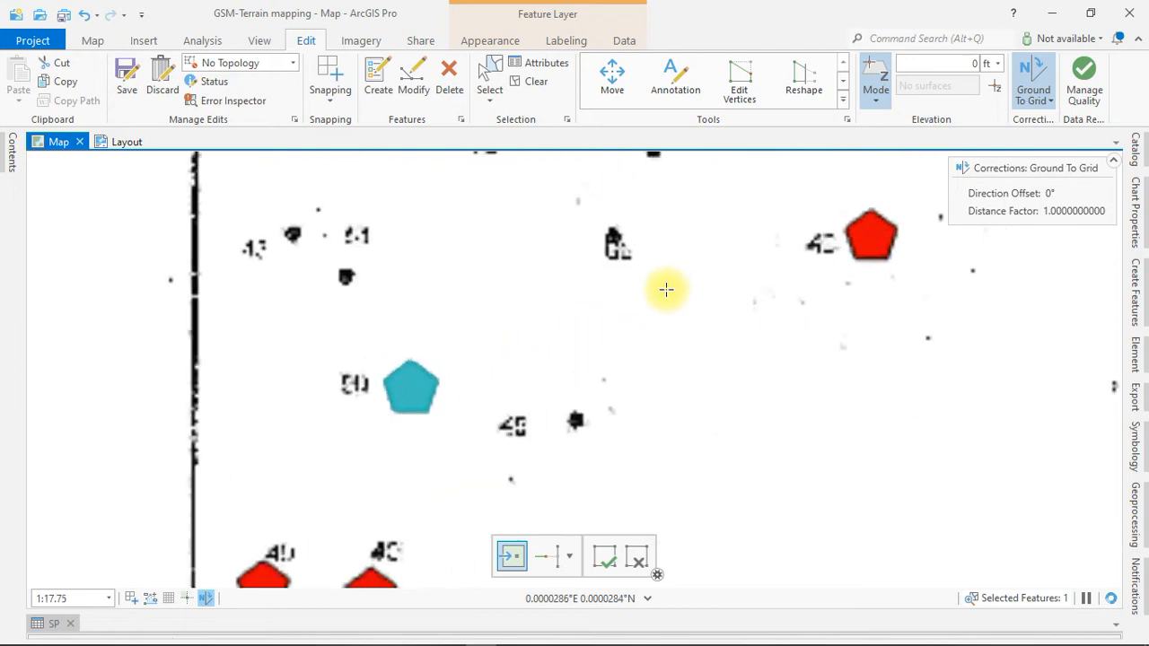
key(Up)
key(Right)
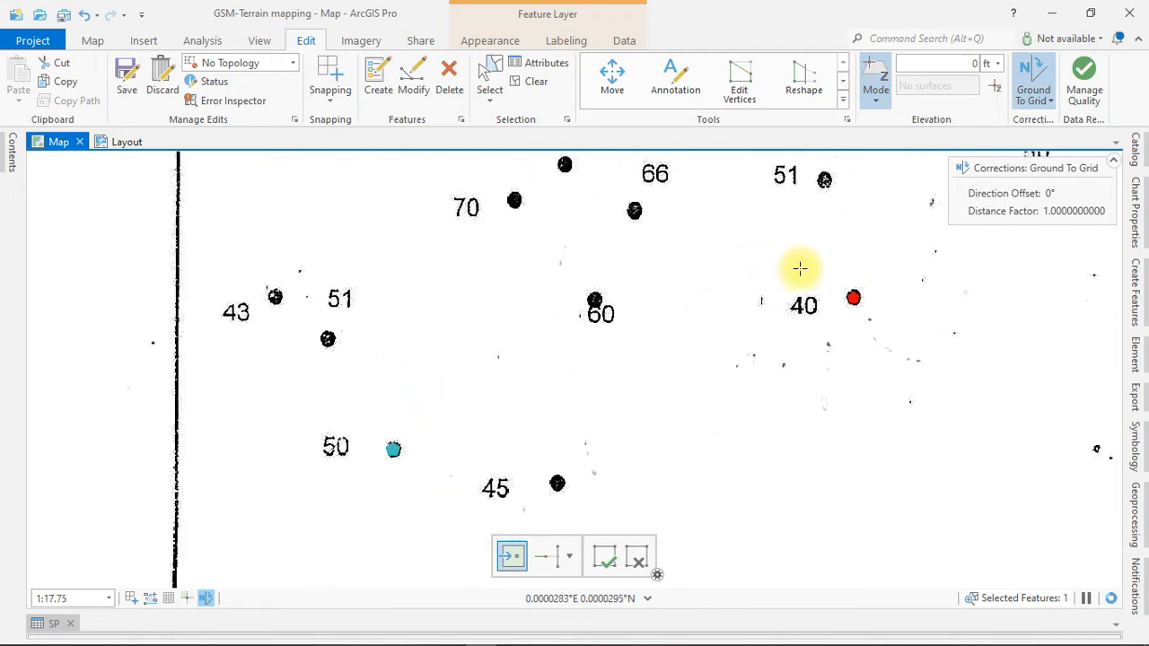
key(Up)
key(Right)
key(Up)
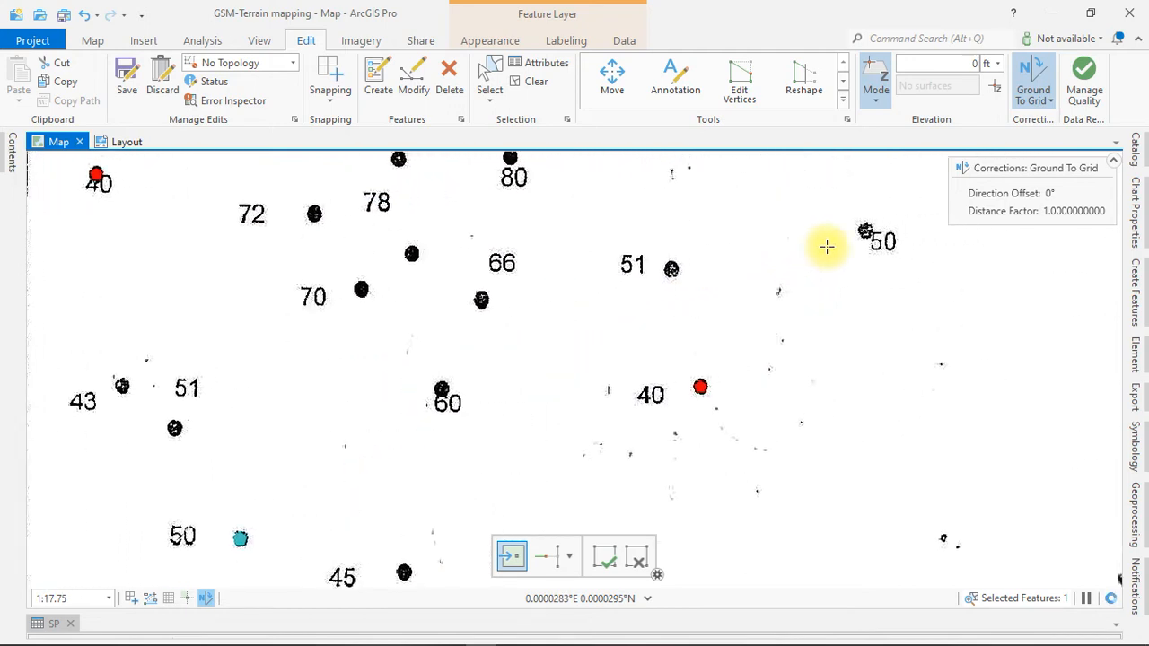
key(Right)
scroll(805, 290, up, 6)
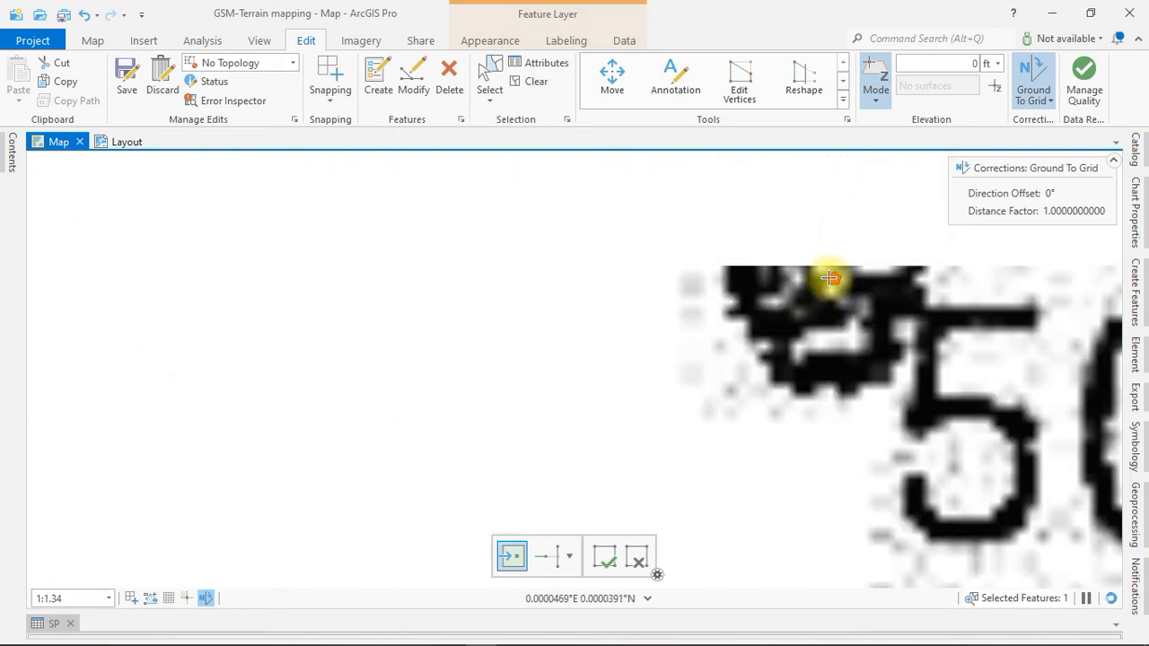
scroll(844, 281, down, 1)
key(Up)
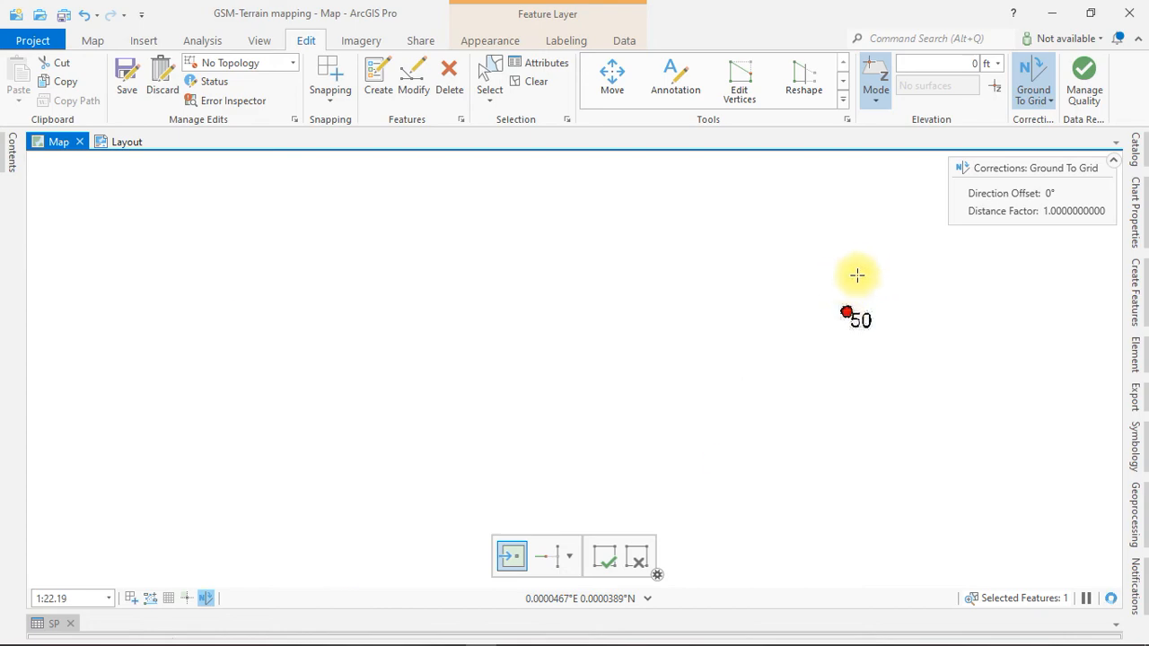
Step: Add an SP point at the centre of the 50 spot height beside the 48, above the 60
key(Right)
key(Up)
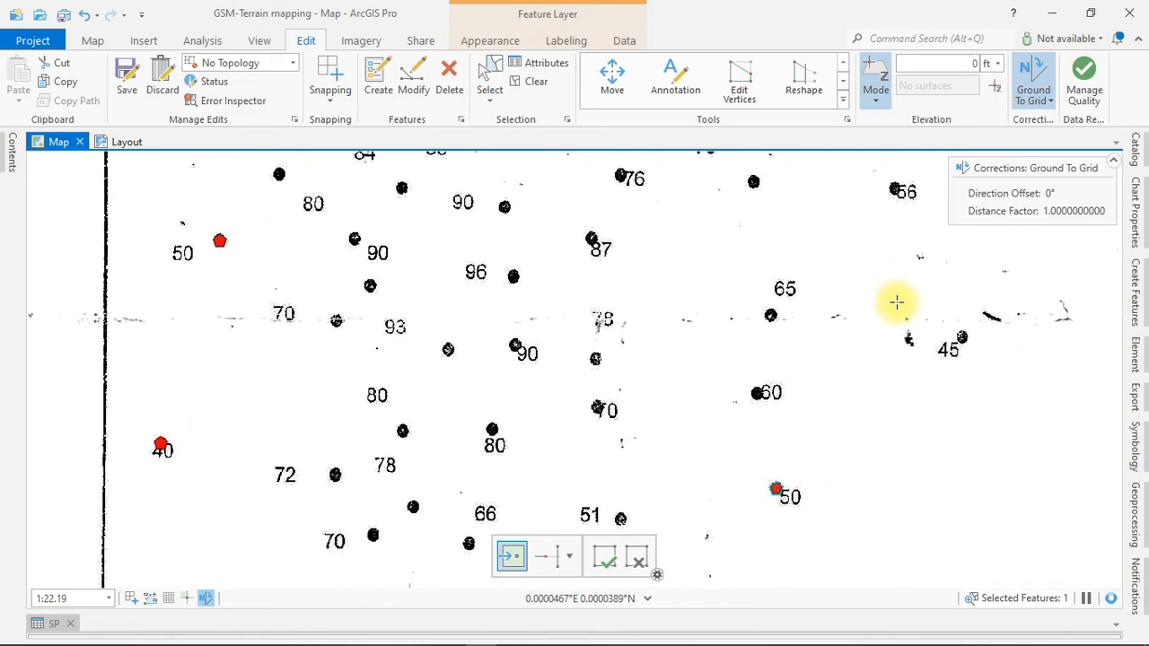
key(Right)
key(Up)
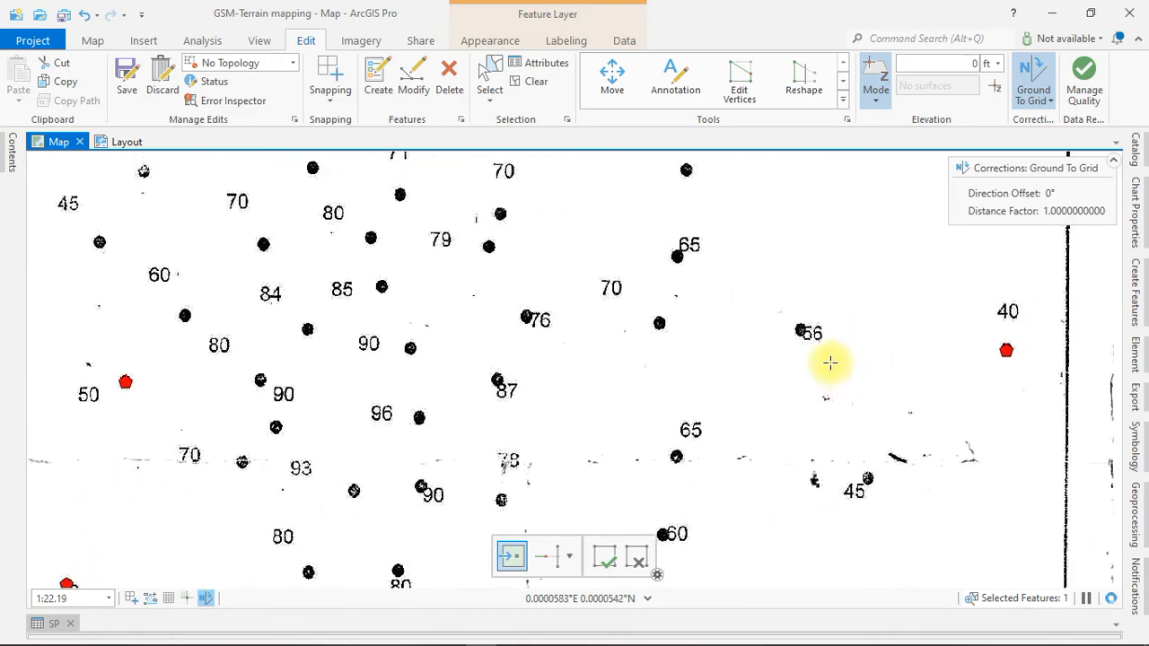
key(Up)
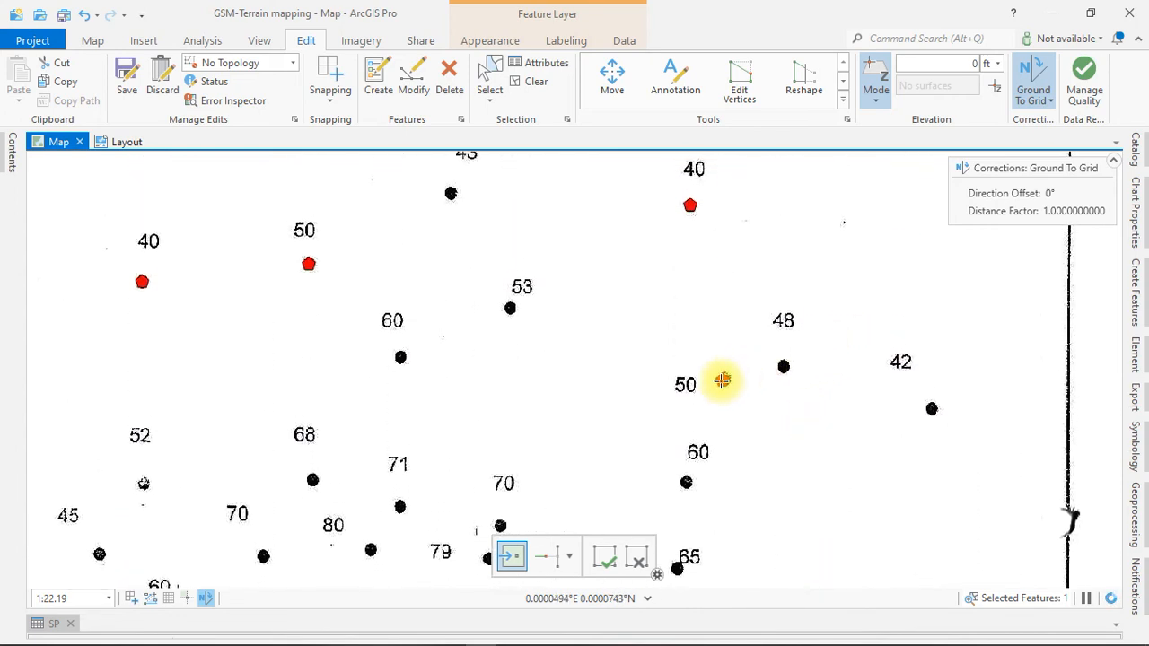
click(738, 391)
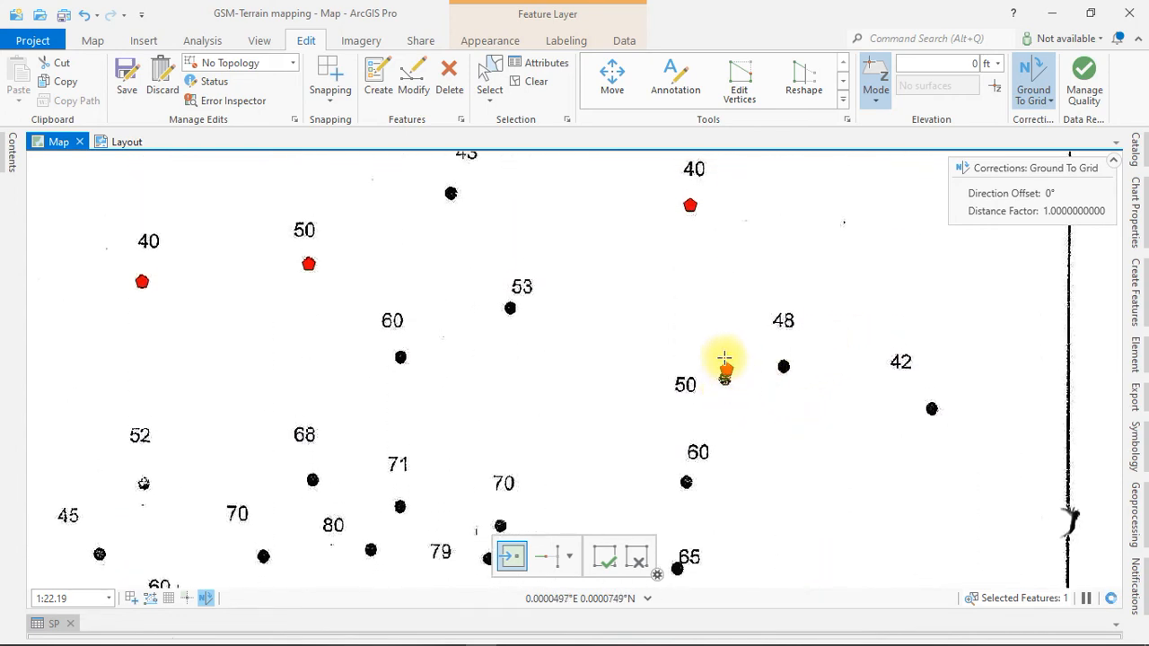
scroll(725, 382, up, 3)
scroll(722, 380, up, 5)
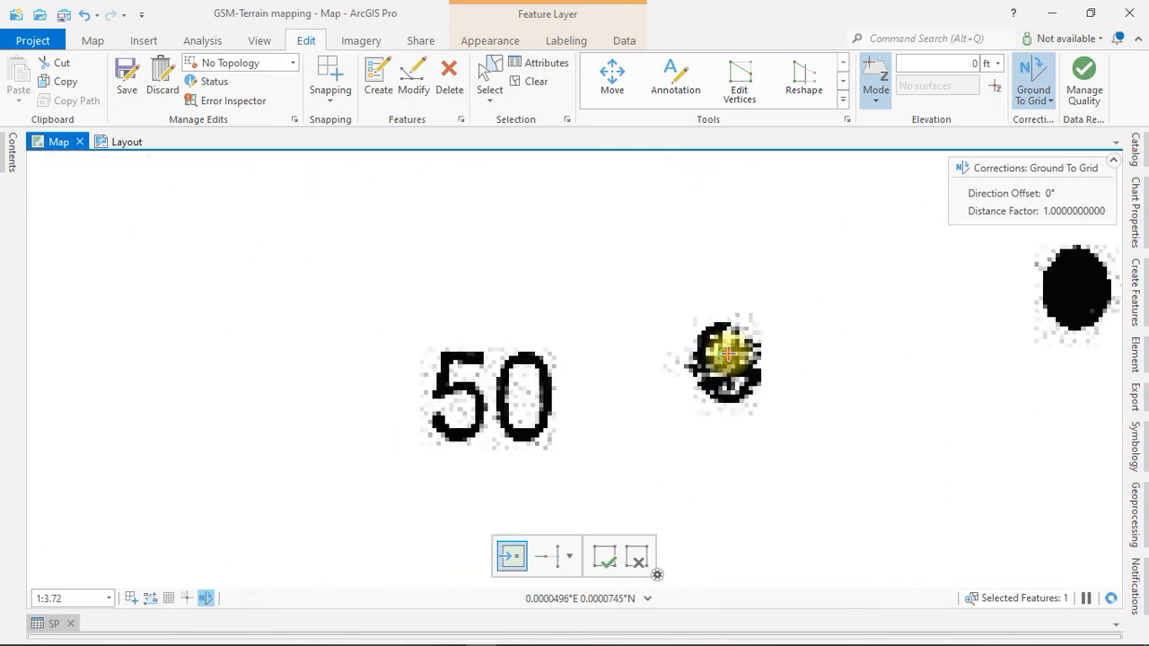
click(728, 353)
scroll(728, 353, down, 5)
Step: Check the upper part of the map for remaining 50 spot heights and save all edits
key(Up)
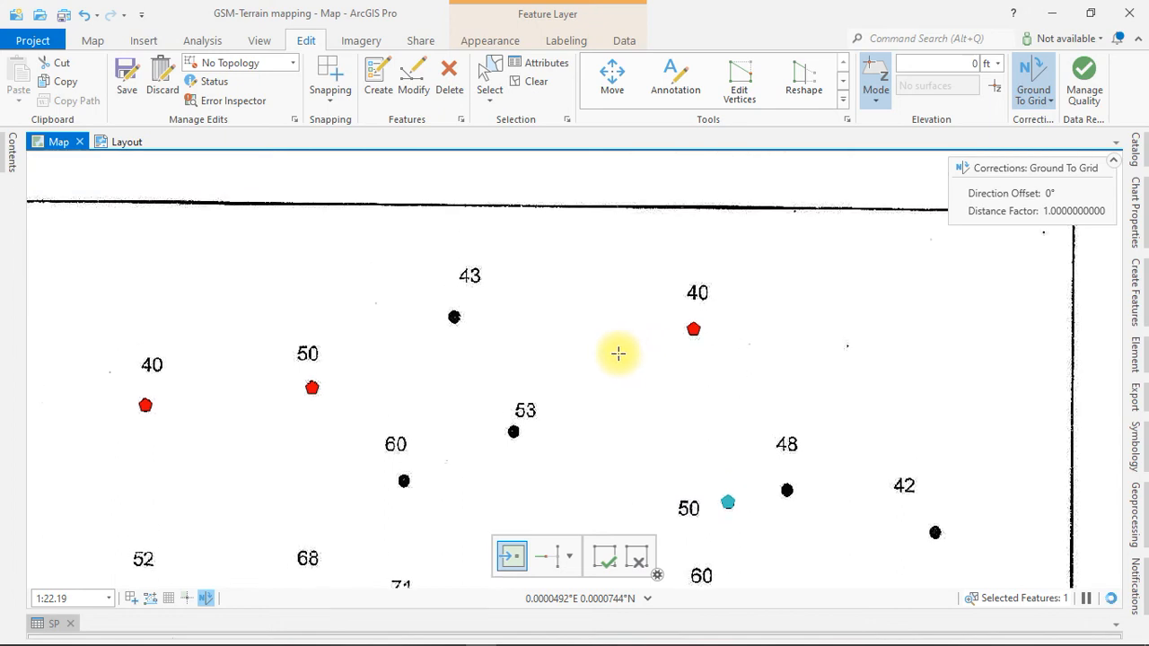
key(Left)
key(Left)
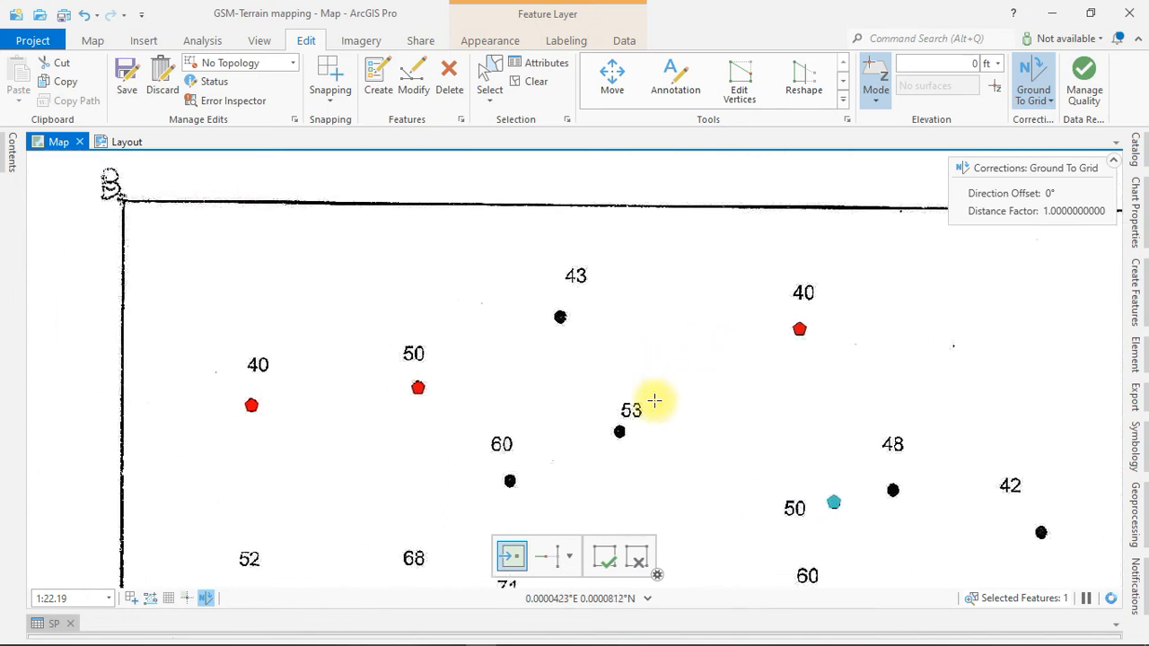
key(Down)
key(Down)
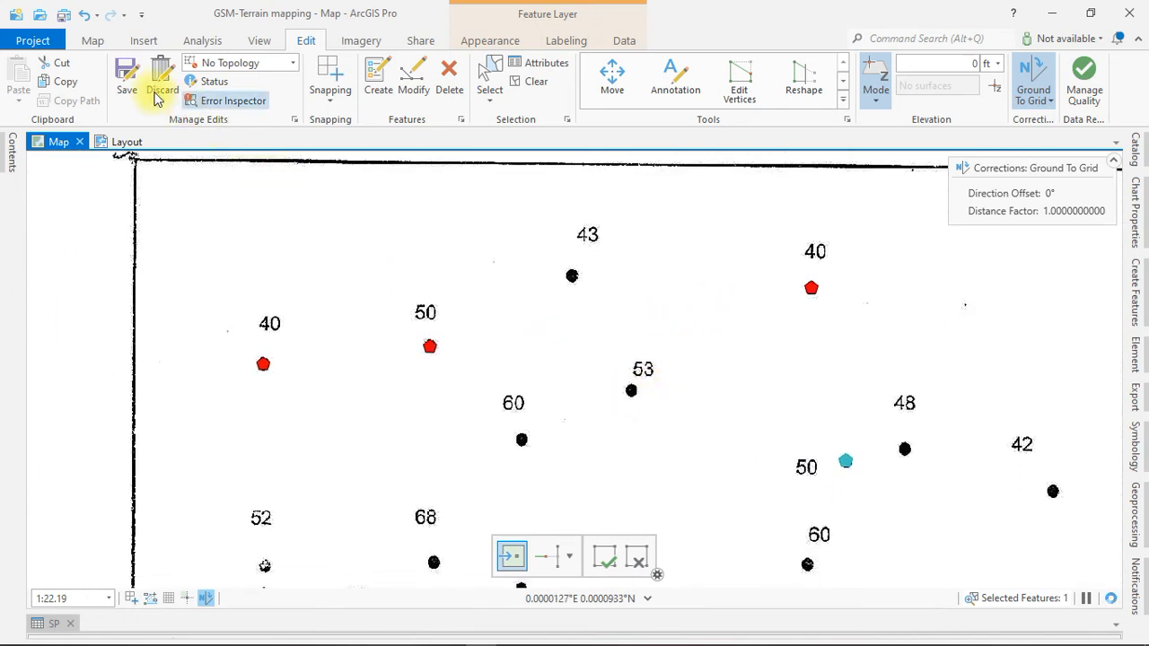
click(124, 76)
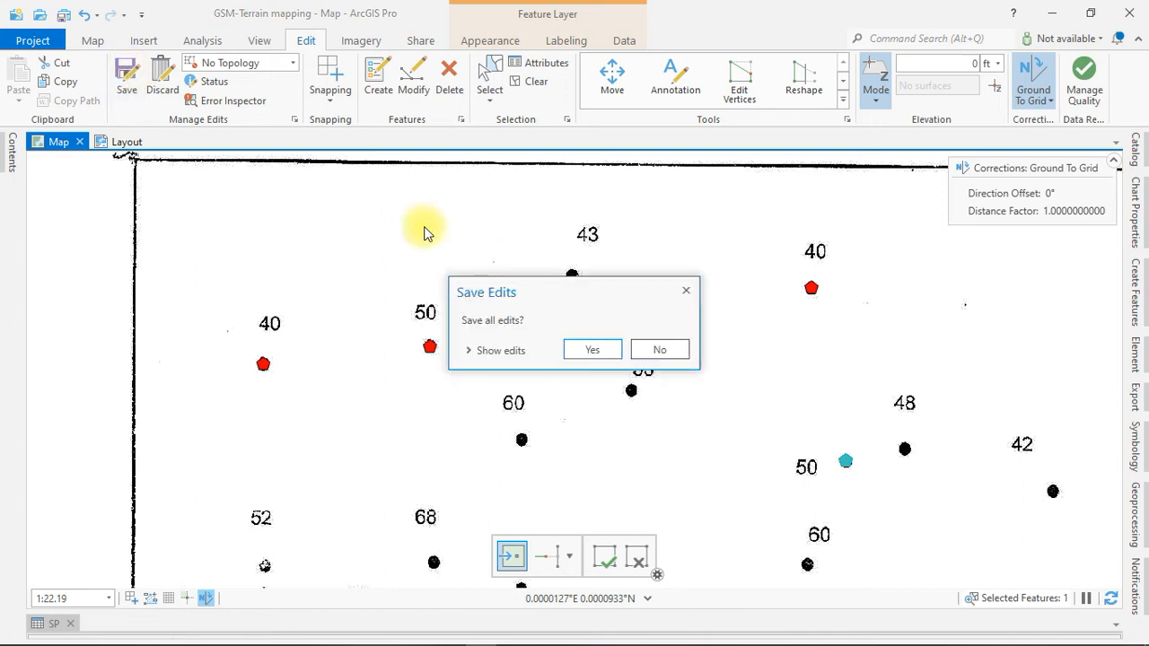
click(586, 348)
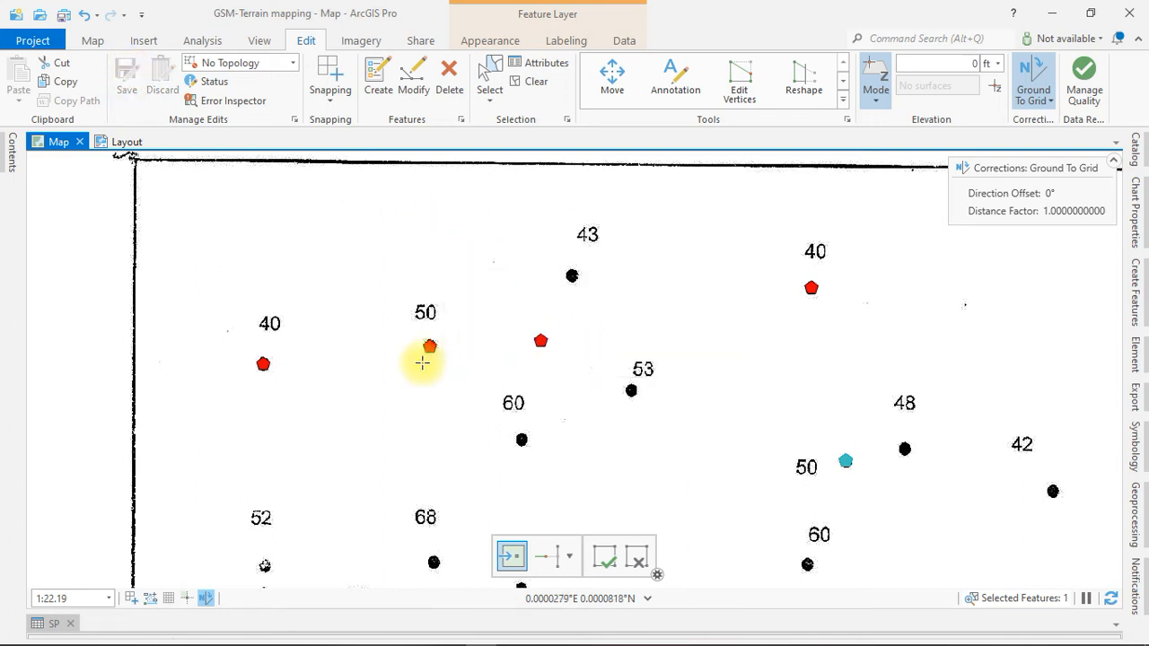
Step: Enlarge the SP attribute table and select the rows with FID 7 to 11
click(382, 566)
drag(407, 611, 422, 280)
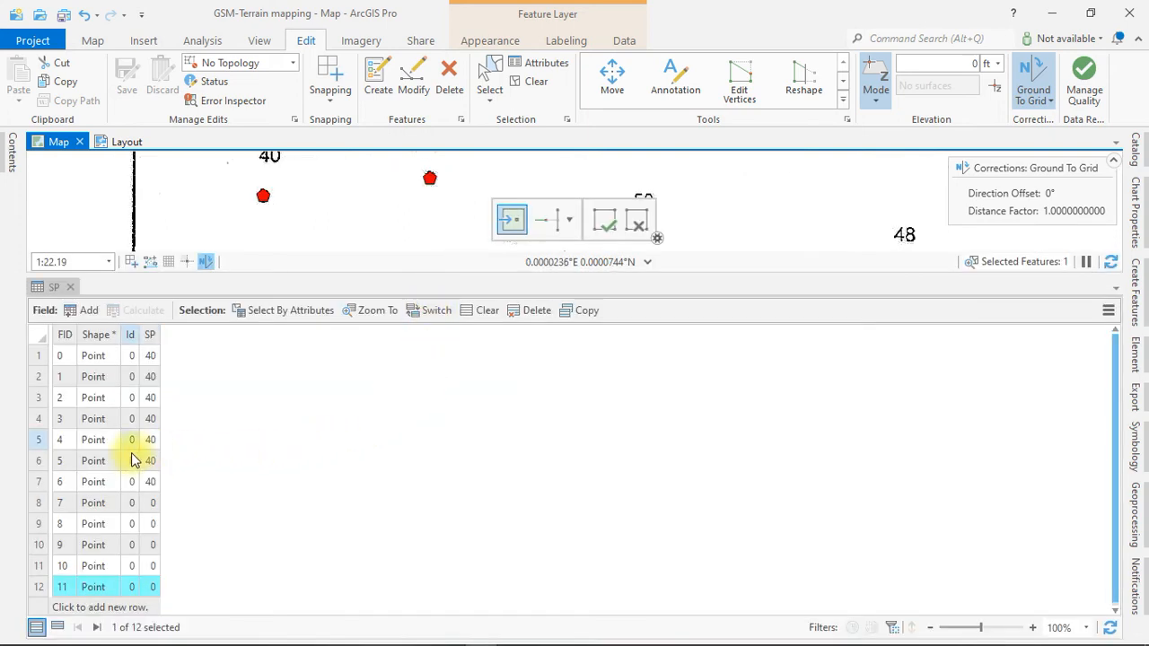
click(108, 499)
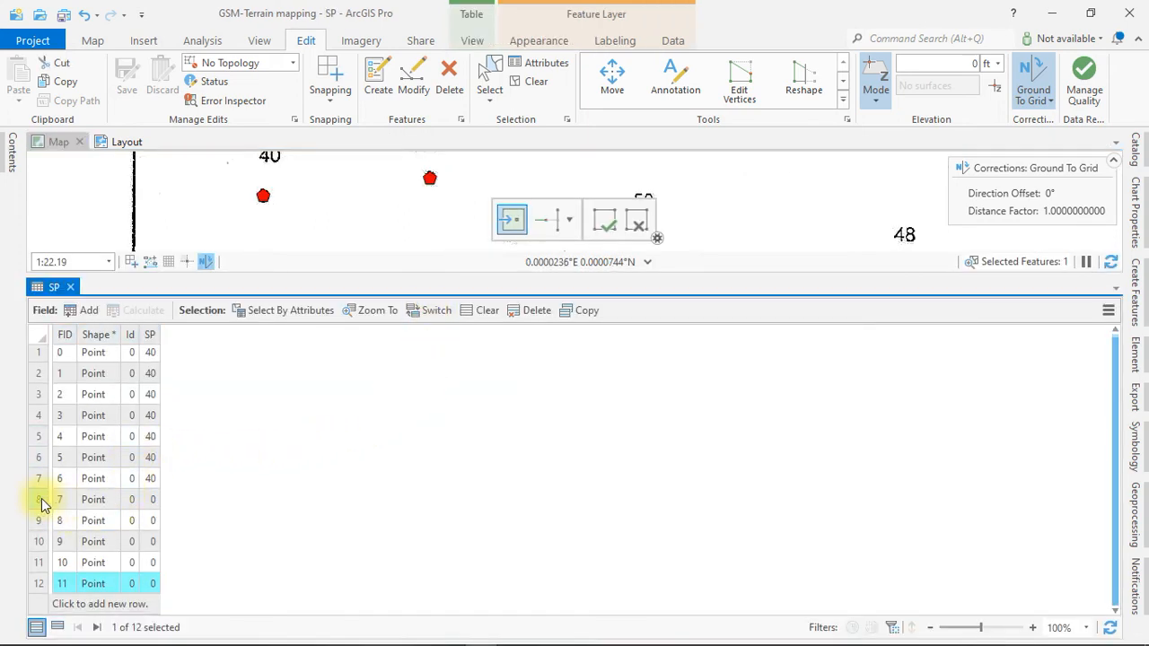
drag(41, 505, 63, 588)
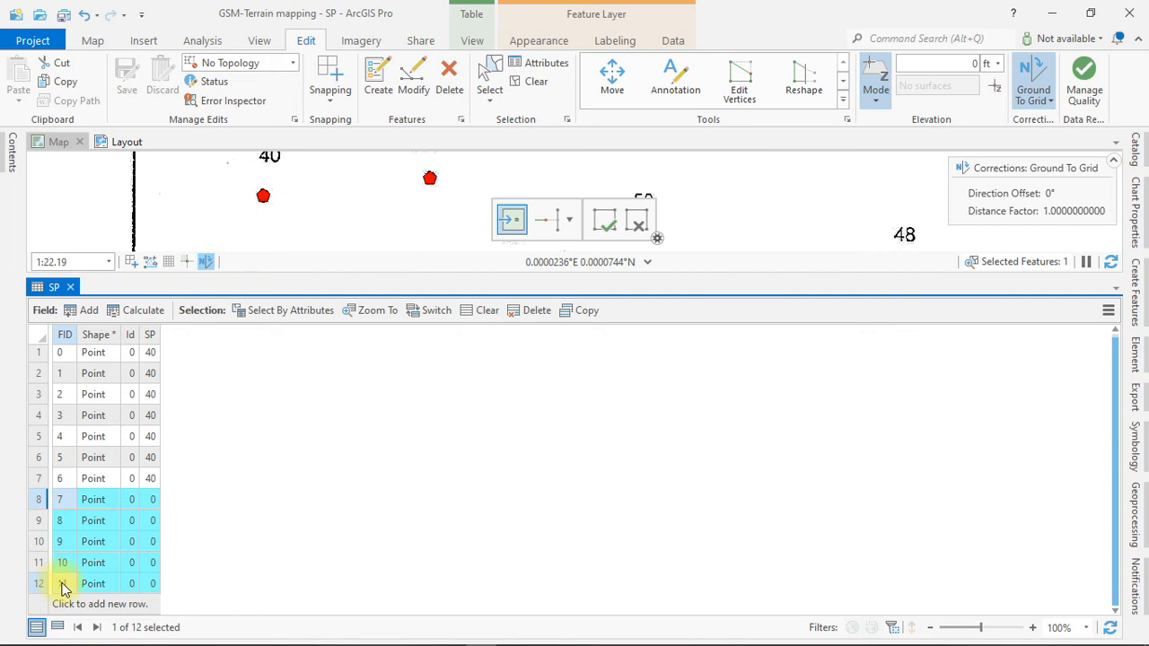
Step: Calculate the SP (spotheight) field as 50 for the selected rows
click(137, 309)
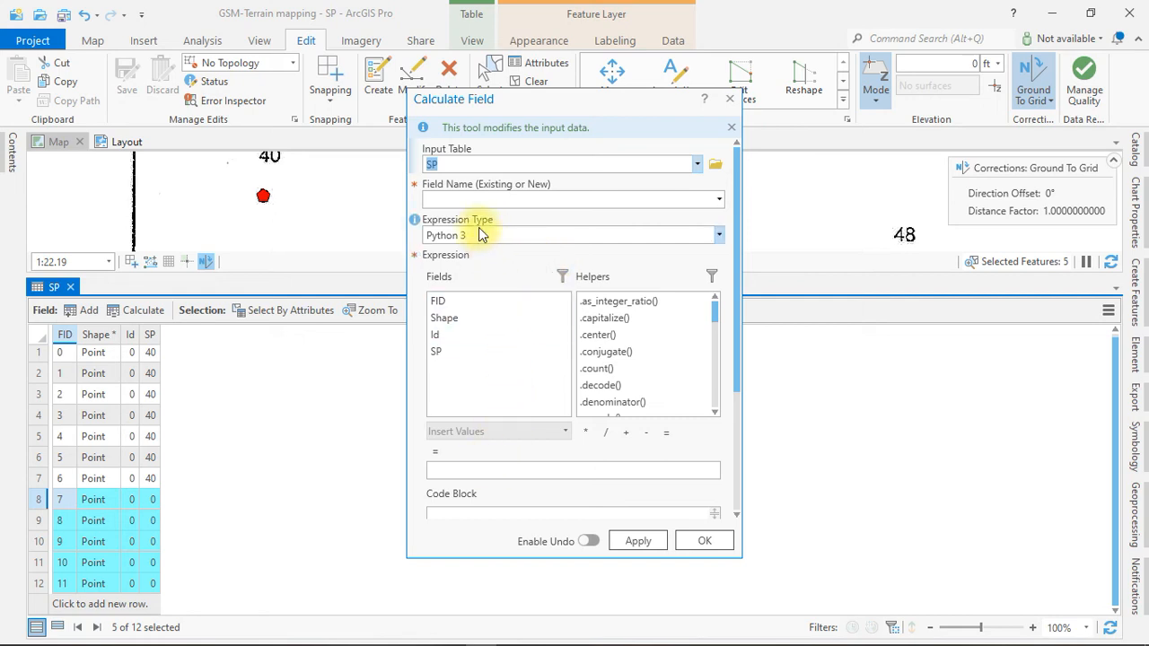
click(720, 198)
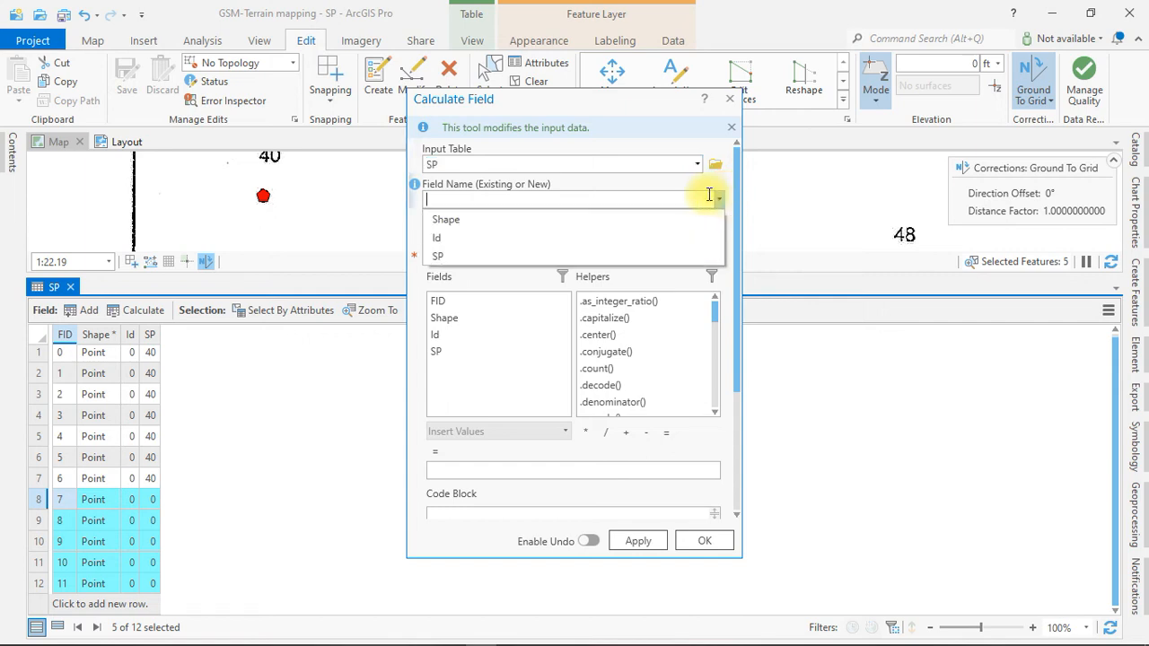
click(457, 253)
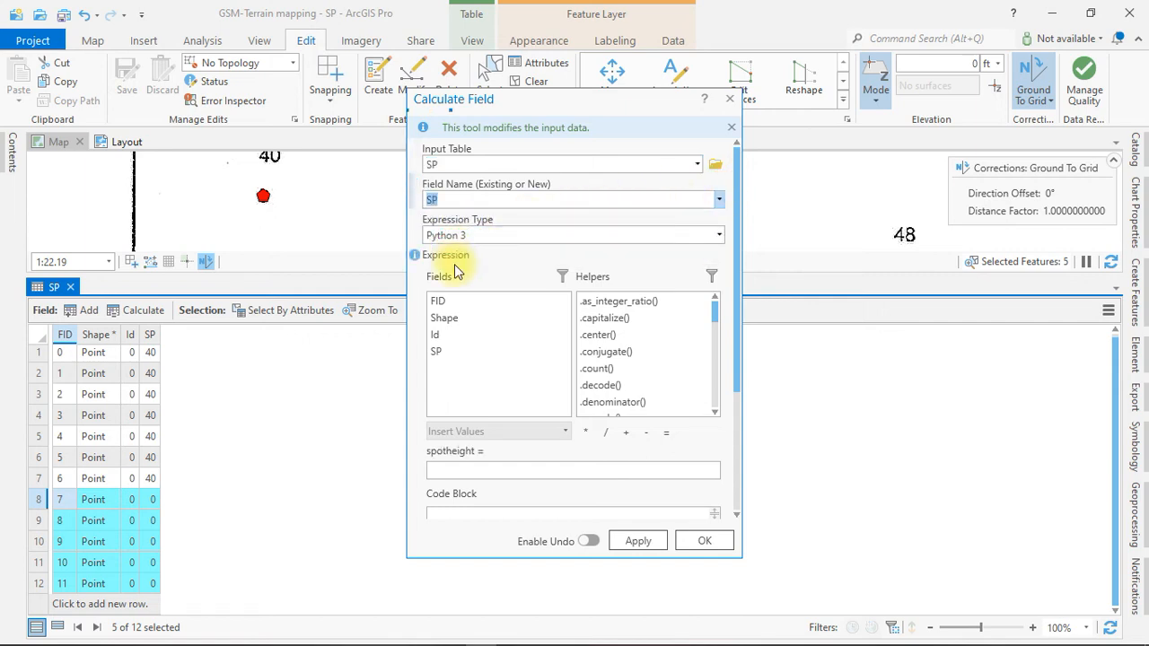
click(520, 477)
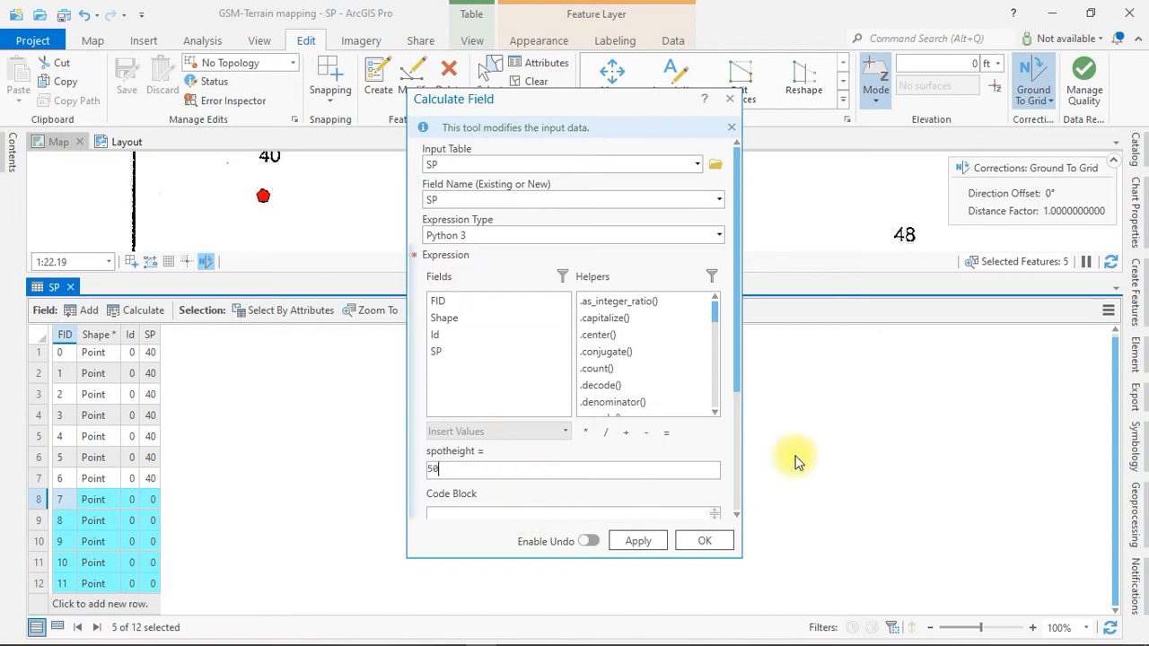
click(626, 540)
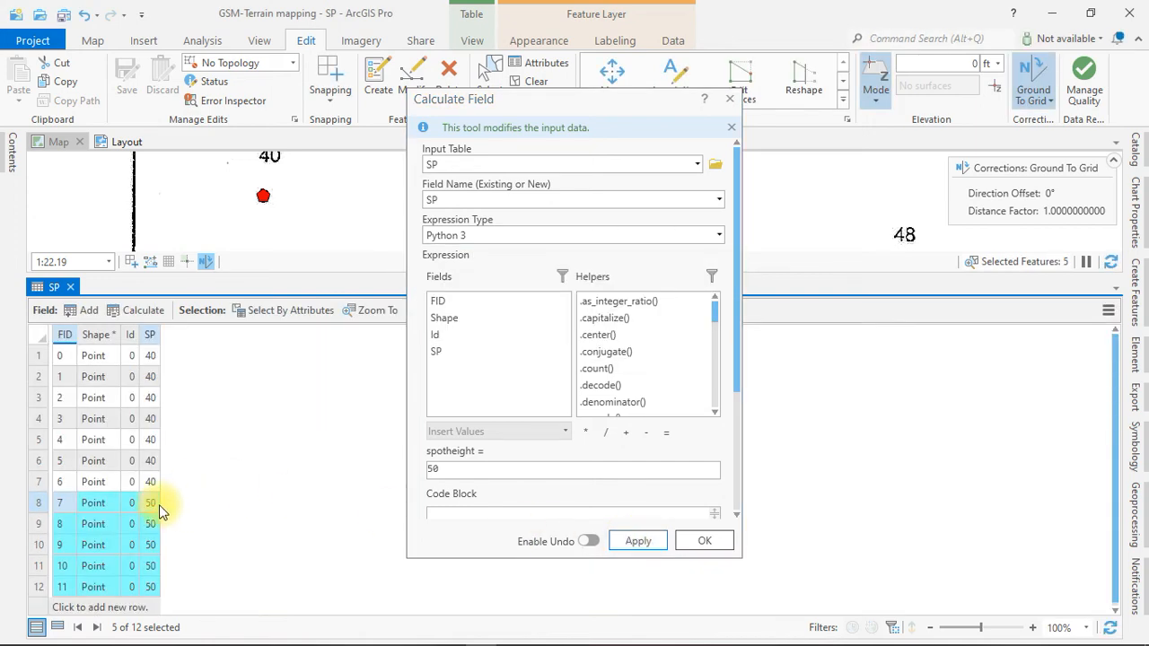
click(716, 540)
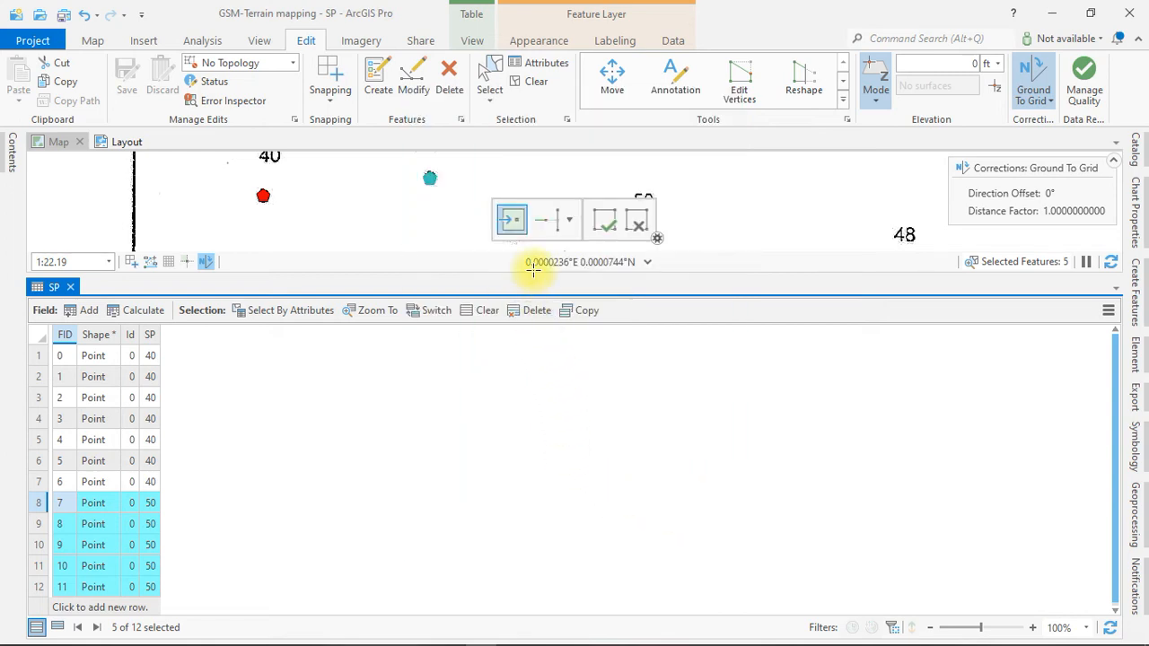
Step: Shrink the attribute table to free the map and look over the spot heights not yet digitized
drag(533, 277, 483, 539)
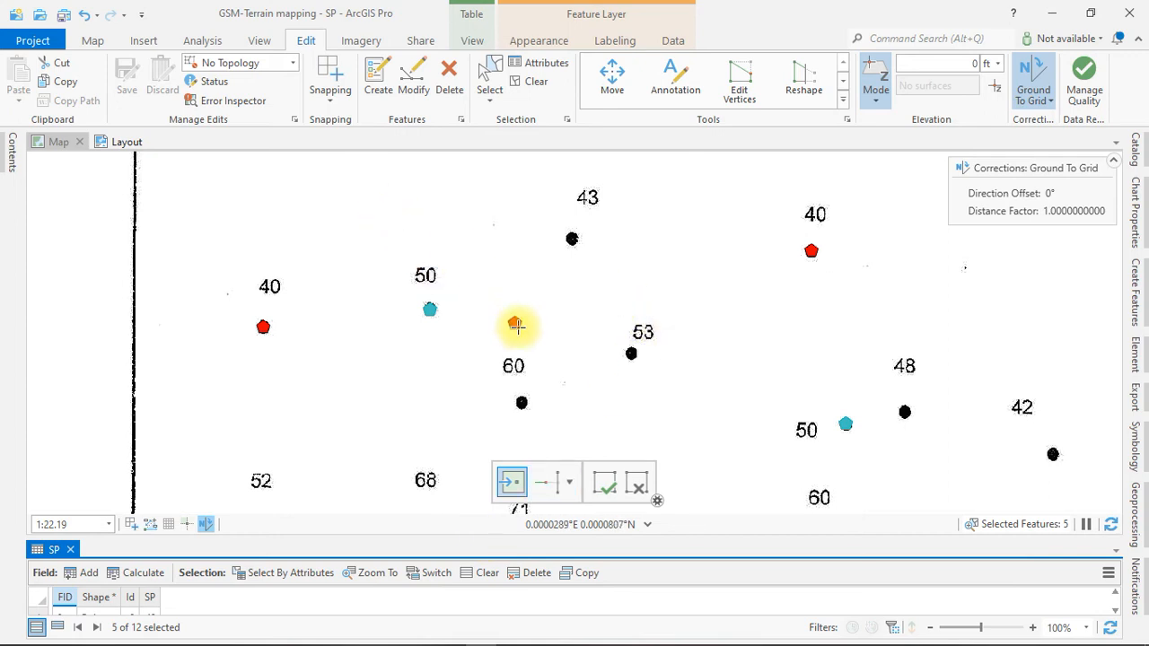
scroll(554, 409, down, 4)
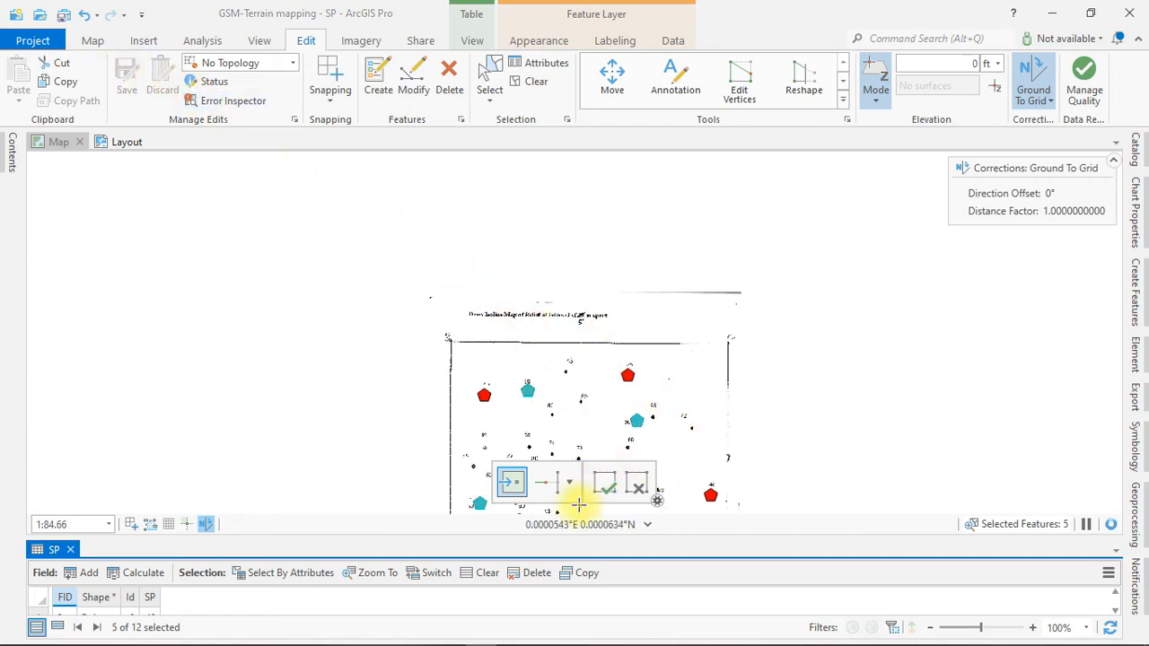
scroll(560, 505, up, 4)
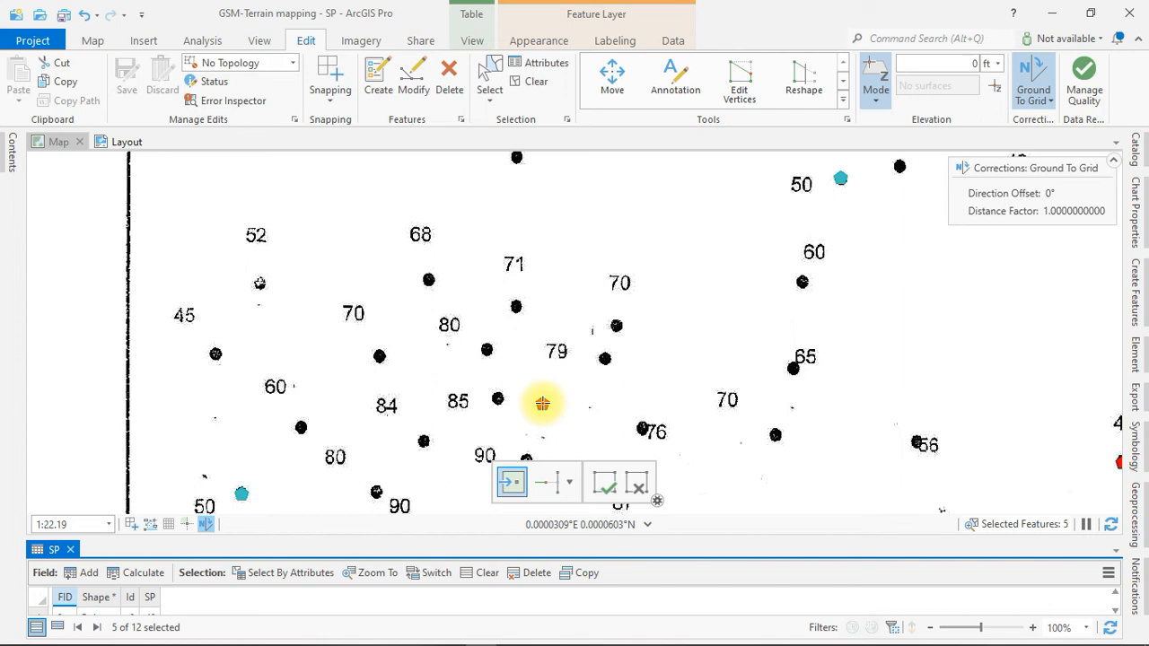
drag(542, 403, 537, 347)
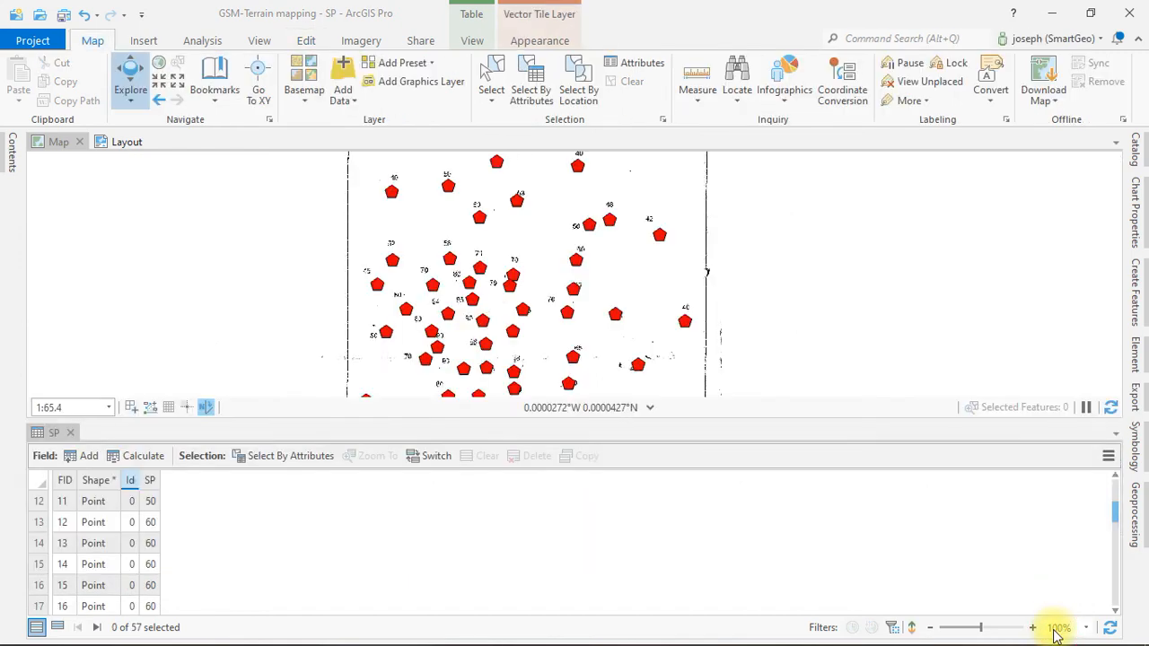
Step: Close the SP attribute table and bring the whole framed map into view
drag(464, 273, 408, 248)
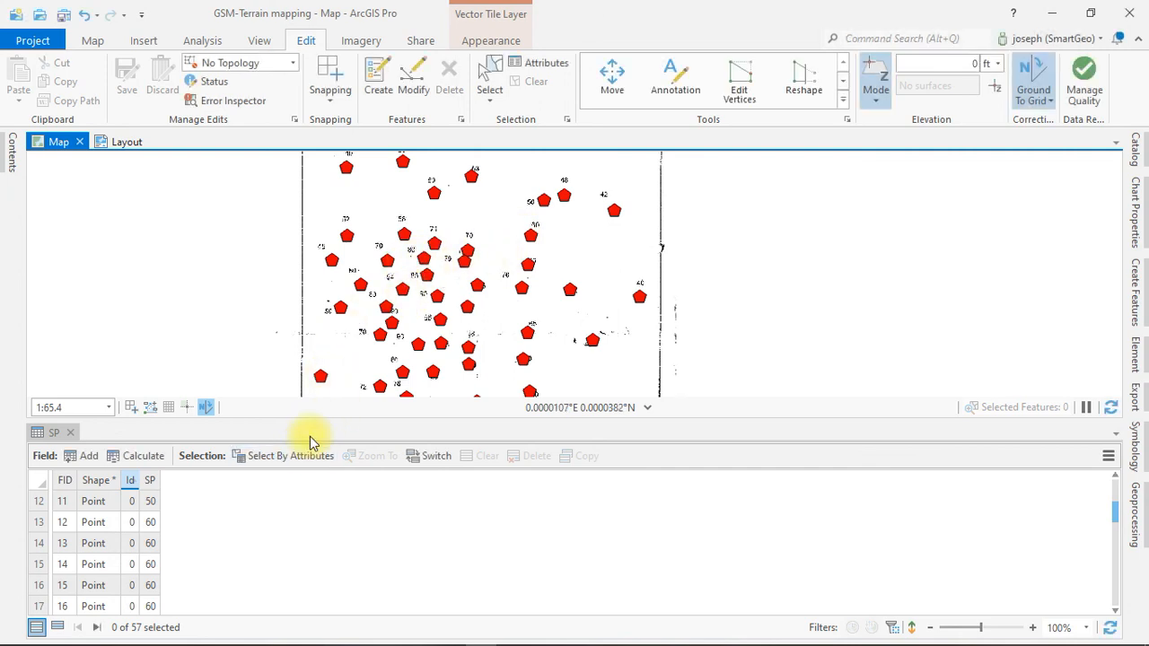
click(78, 438)
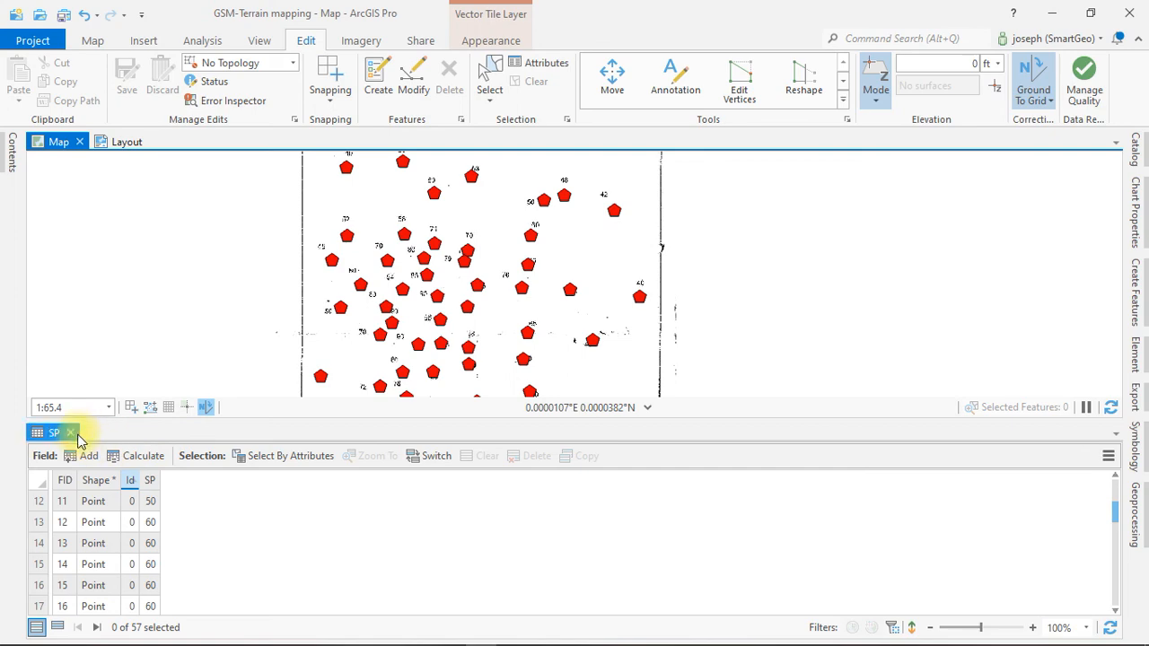
click(71, 433)
drag(399, 531, 474, 441)
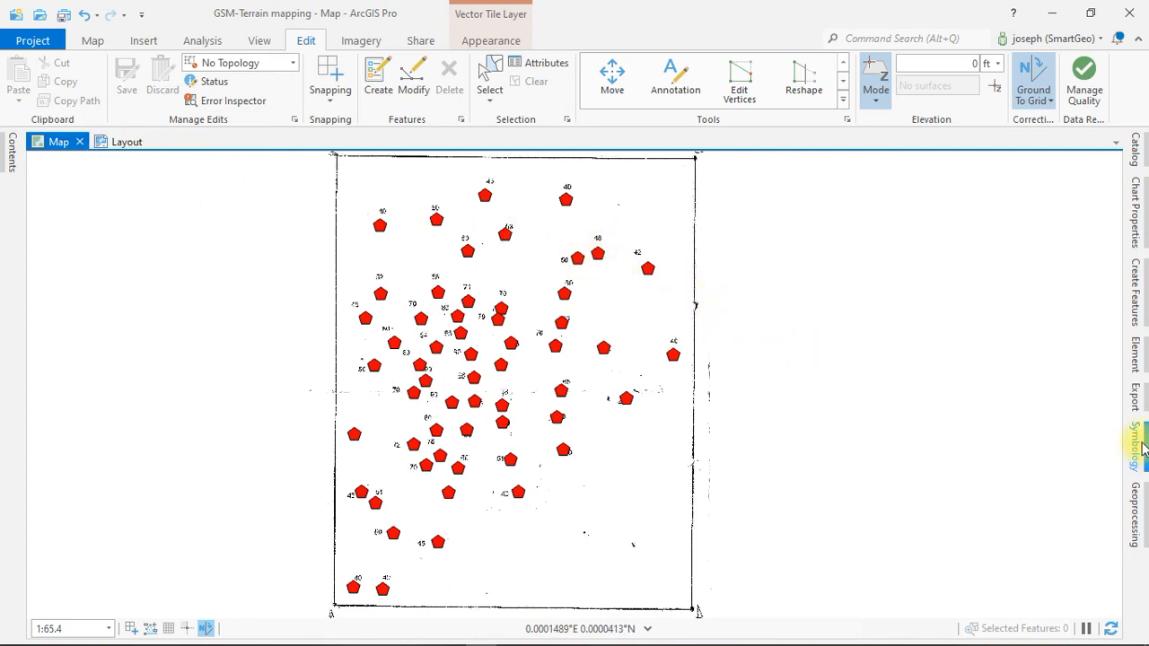
Step: Open the symbology of the SP layer and change its point symbol to Triangle 3
click(4, 160)
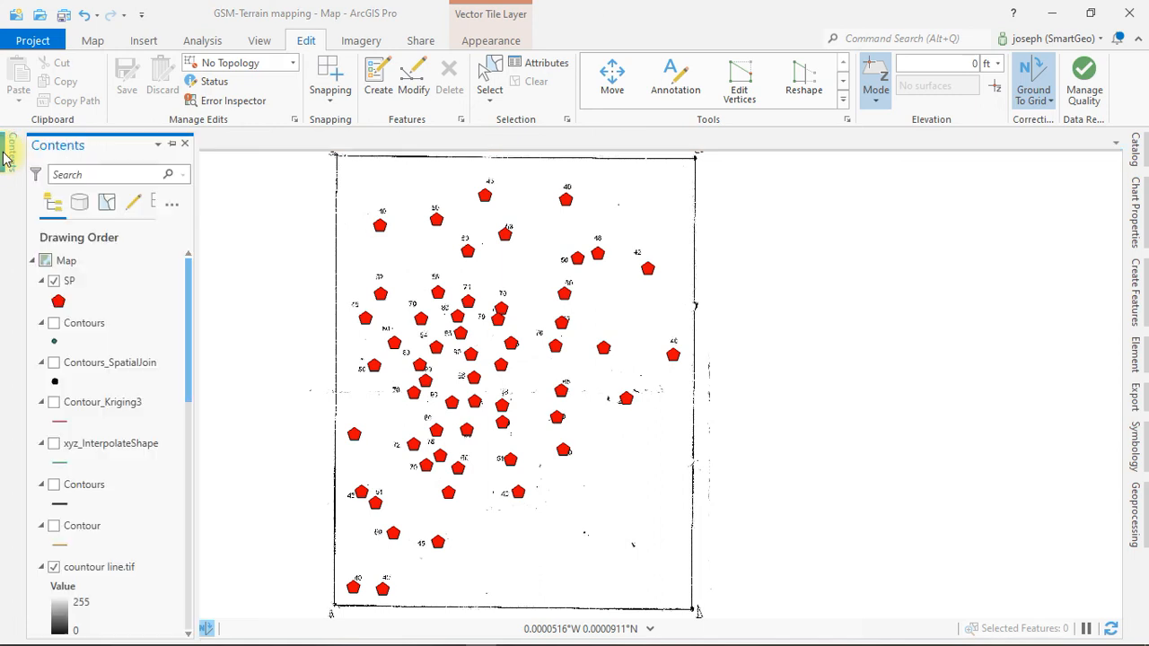
click(72, 278)
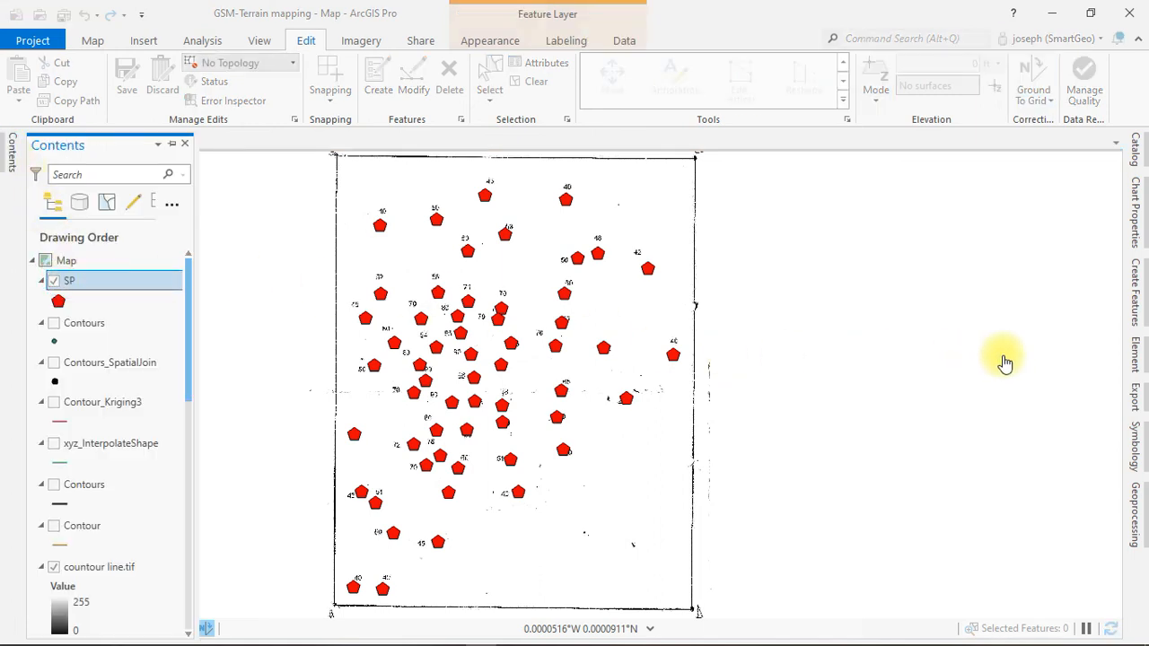
click(1136, 440)
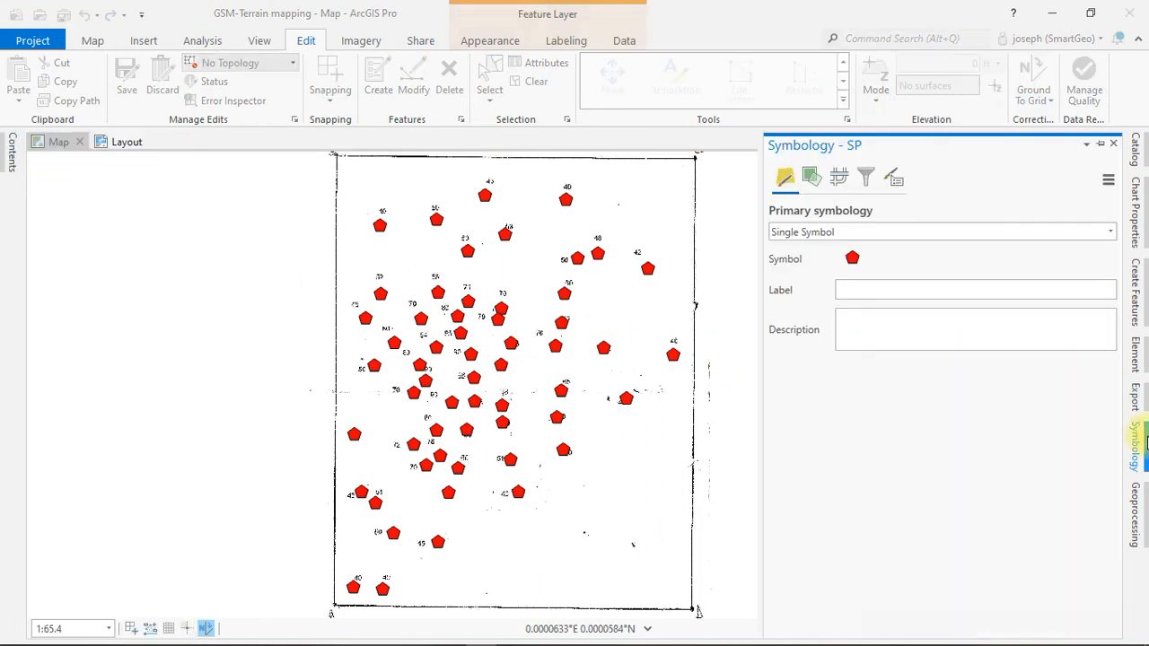
click(853, 262)
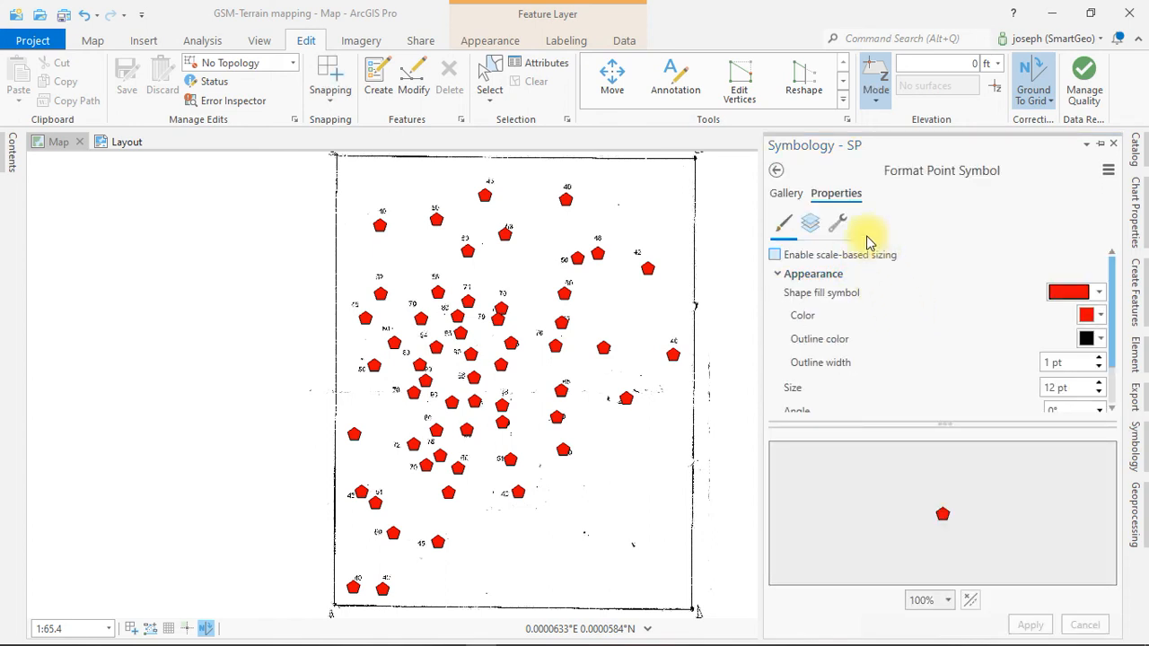
click(784, 193)
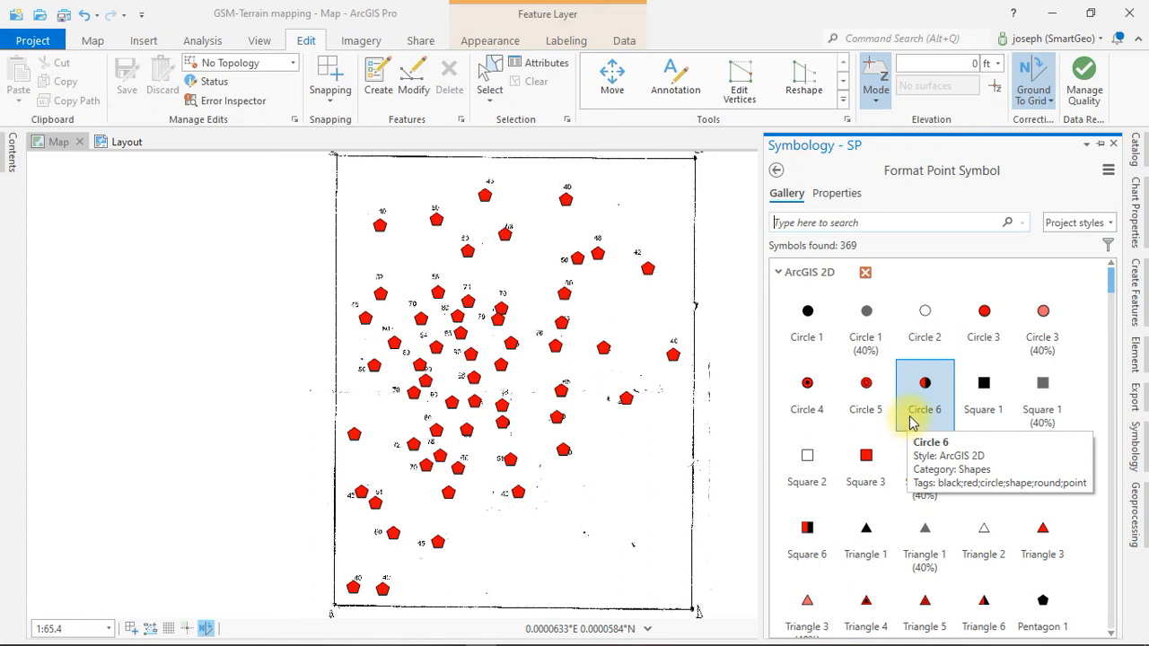
click(1055, 533)
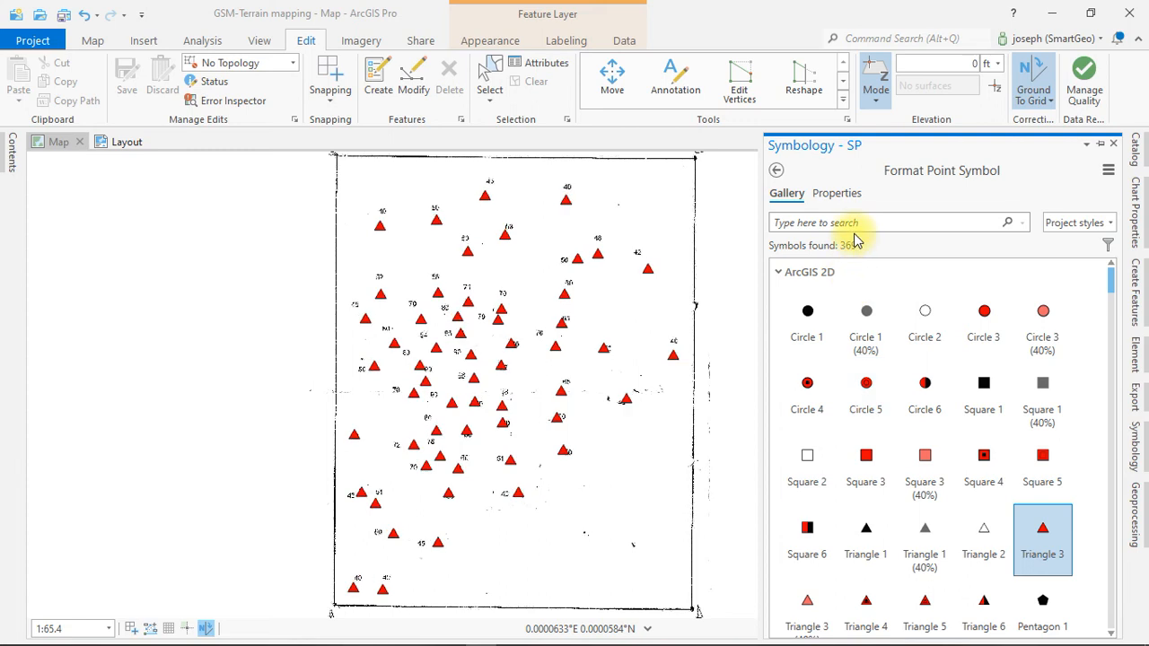
Step: Set the SP point symbol's size to 6 pt and apply it to the layer
click(837, 193)
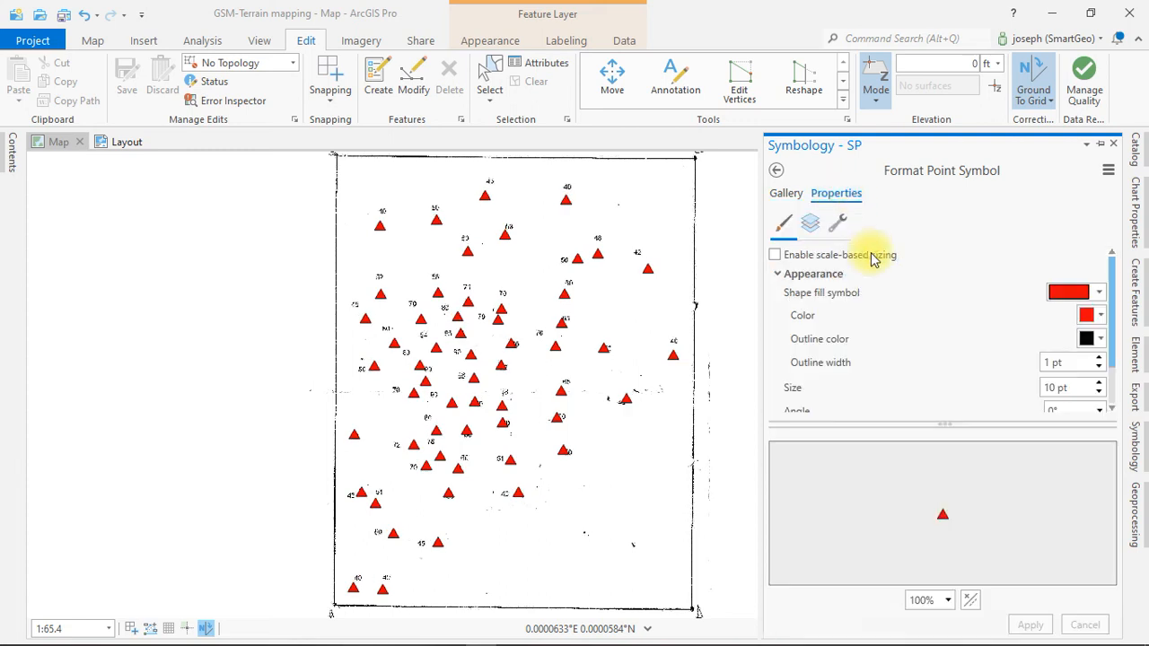
click(1099, 392)
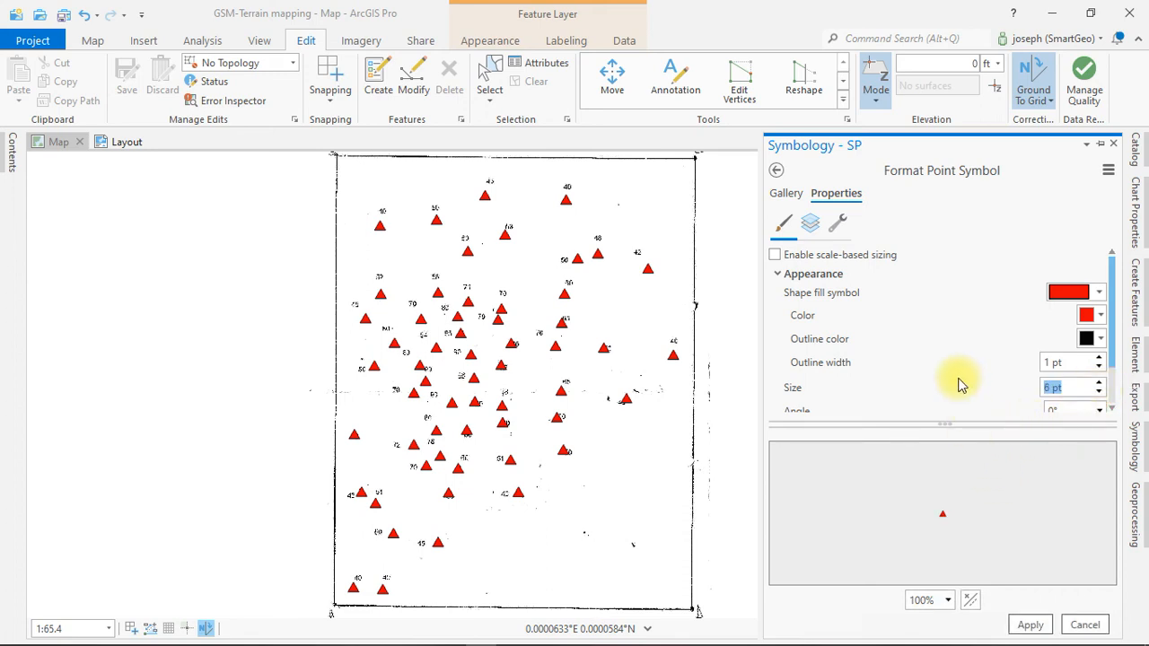
scroll(1050, 368, down, 2)
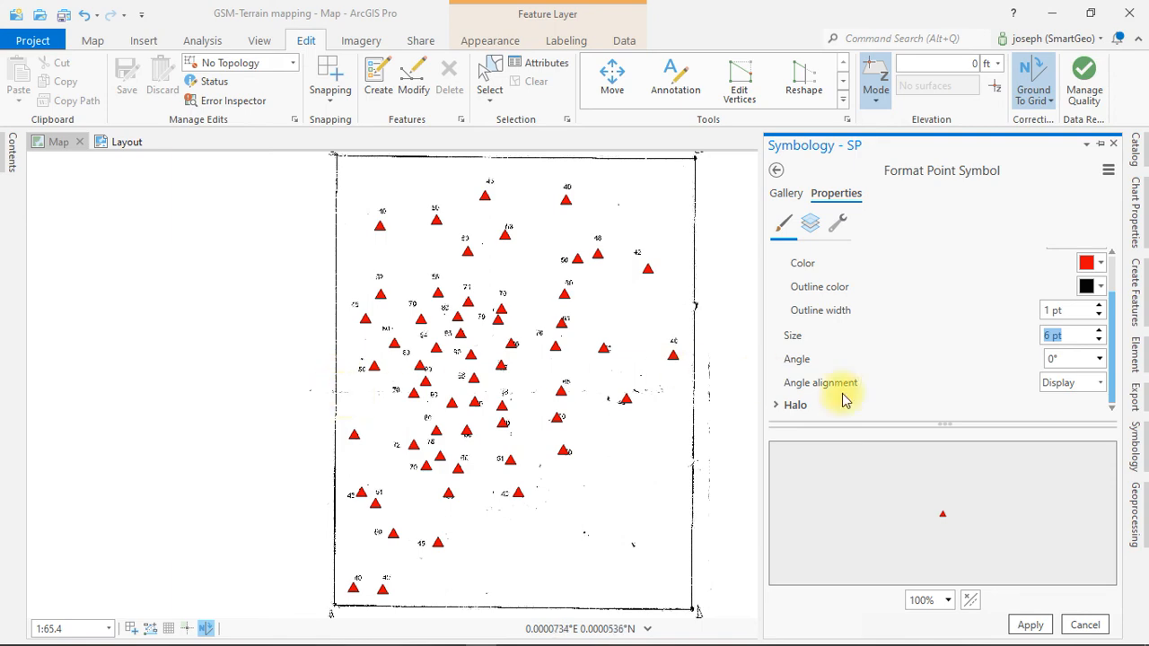
scroll(1016, 472, down, 4)
drag(934, 26, 902, 122)
click(959, 554)
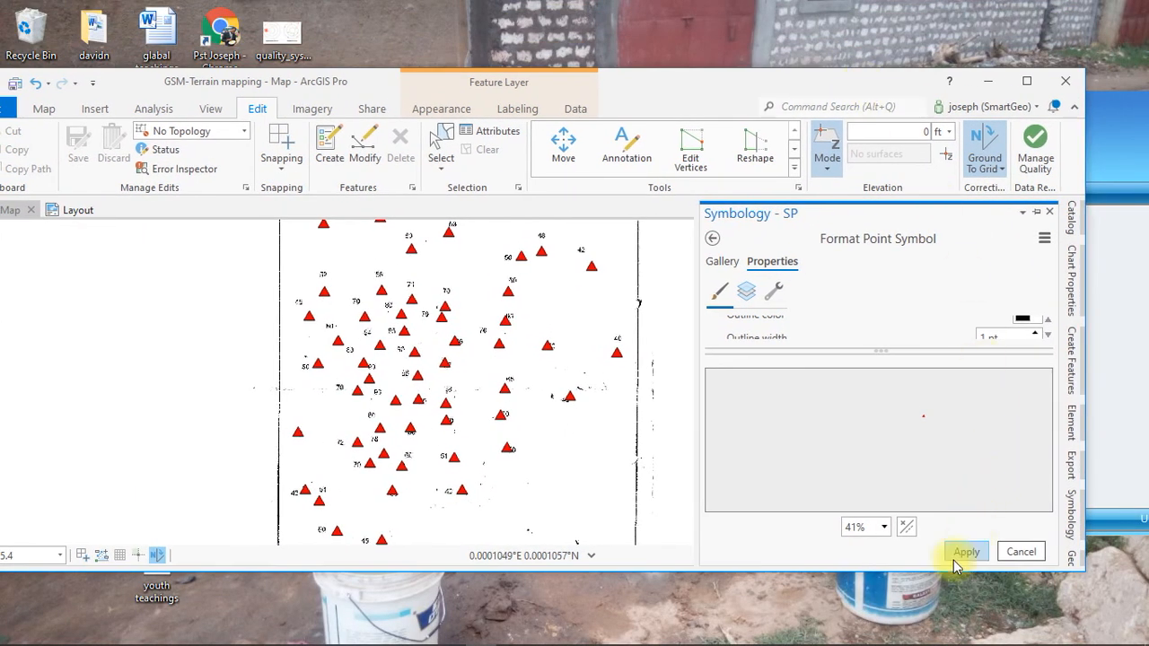
click(1034, 81)
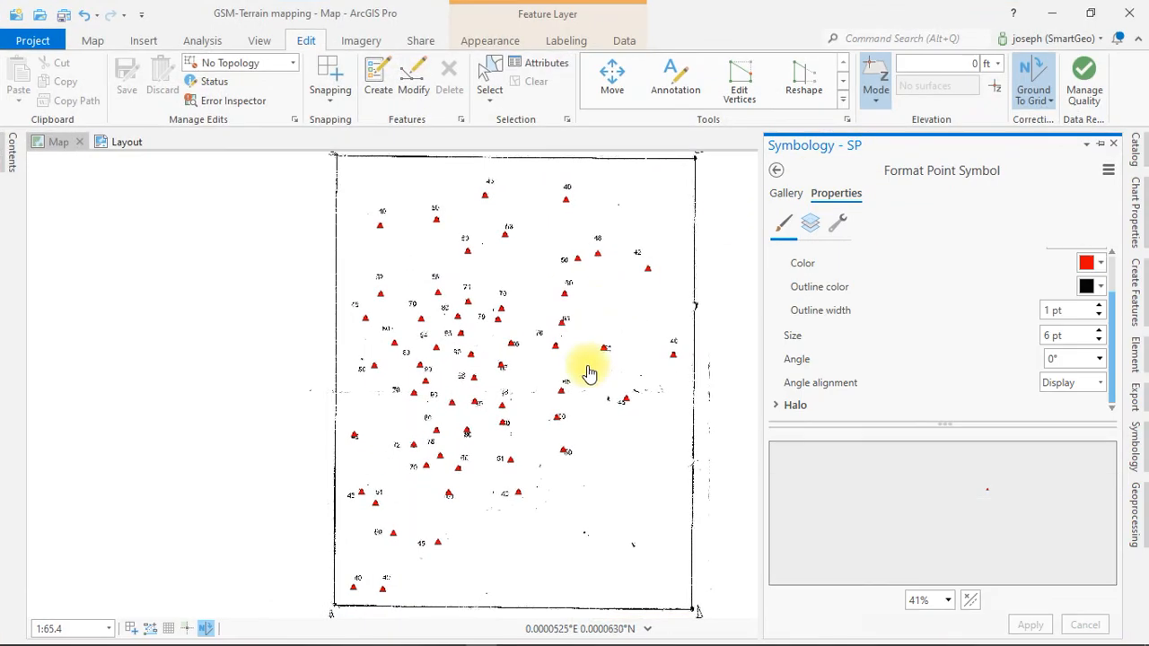
Step: Look over the resized triangles across the scanned map, checking how they sit on the printed spot heights
click(467, 422)
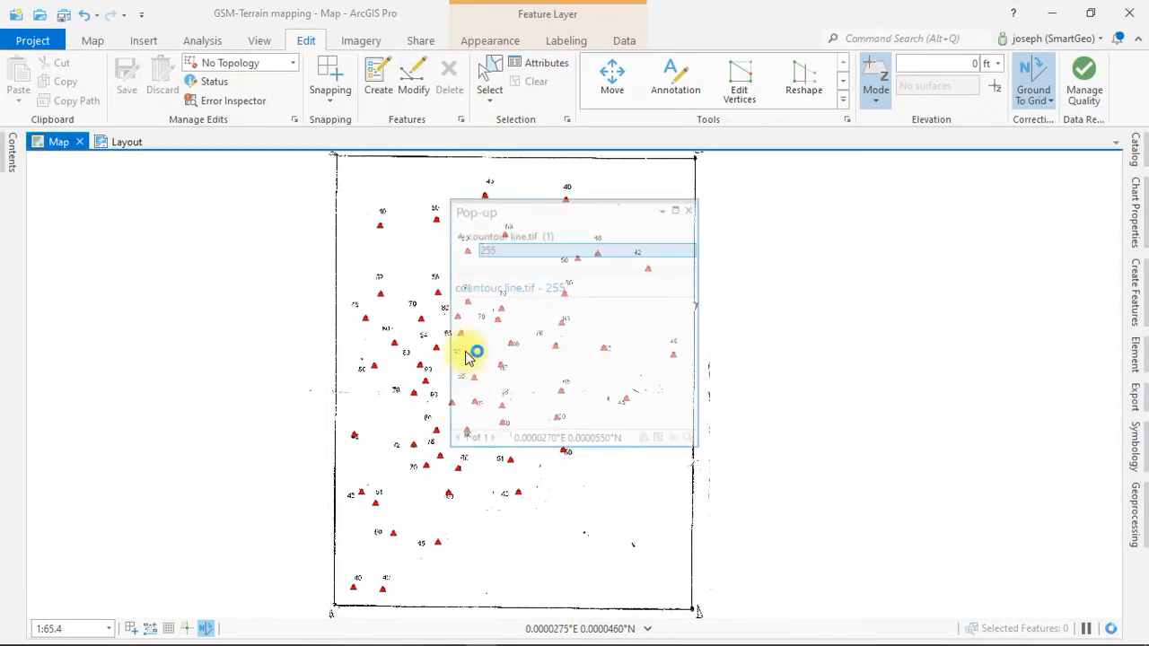
click(691, 208)
scroll(432, 360, up, 5)
scroll(435, 361, down, 5)
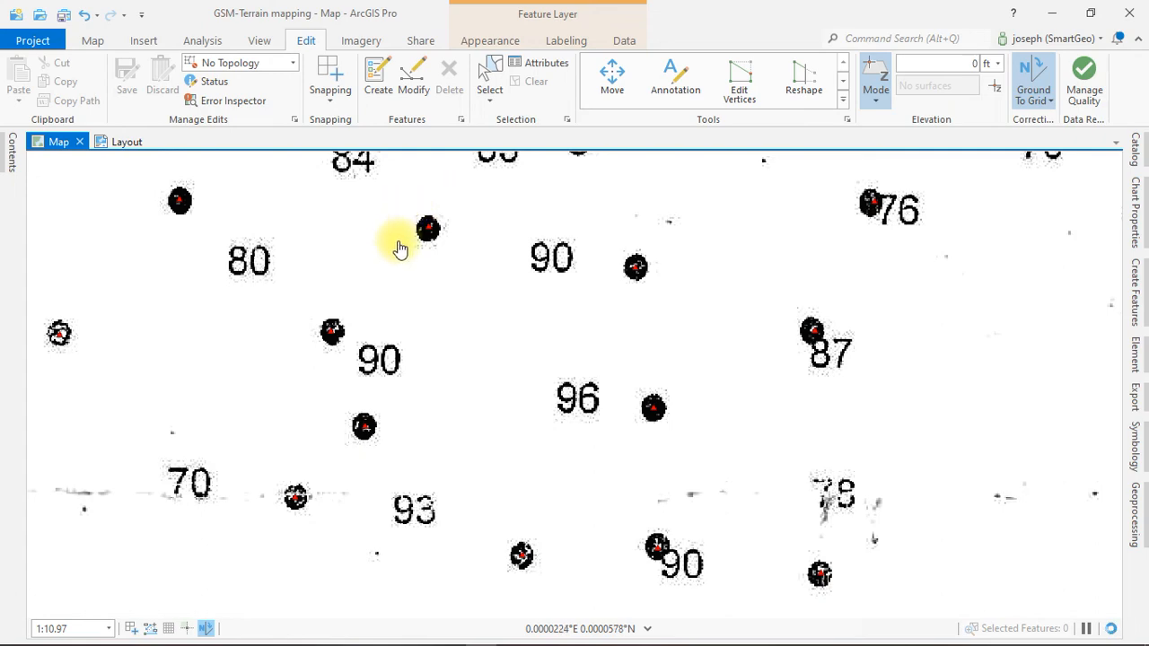
scroll(436, 230, down, 3)
scroll(440, 232, down, 2)
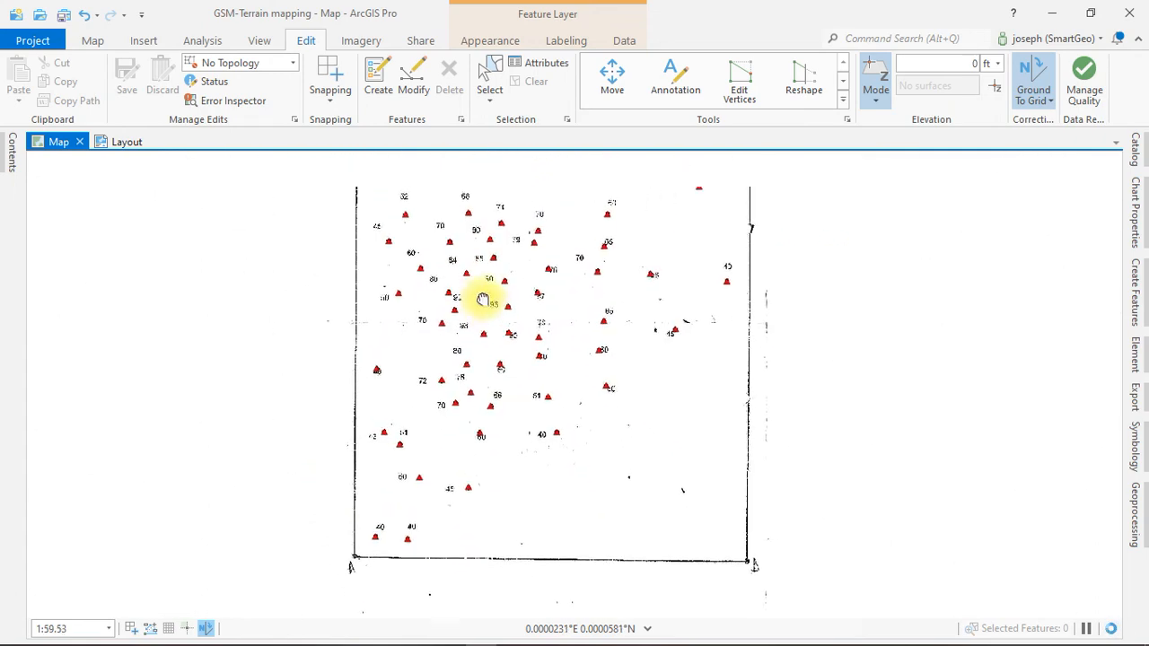
scroll(456, 403, up, 1)
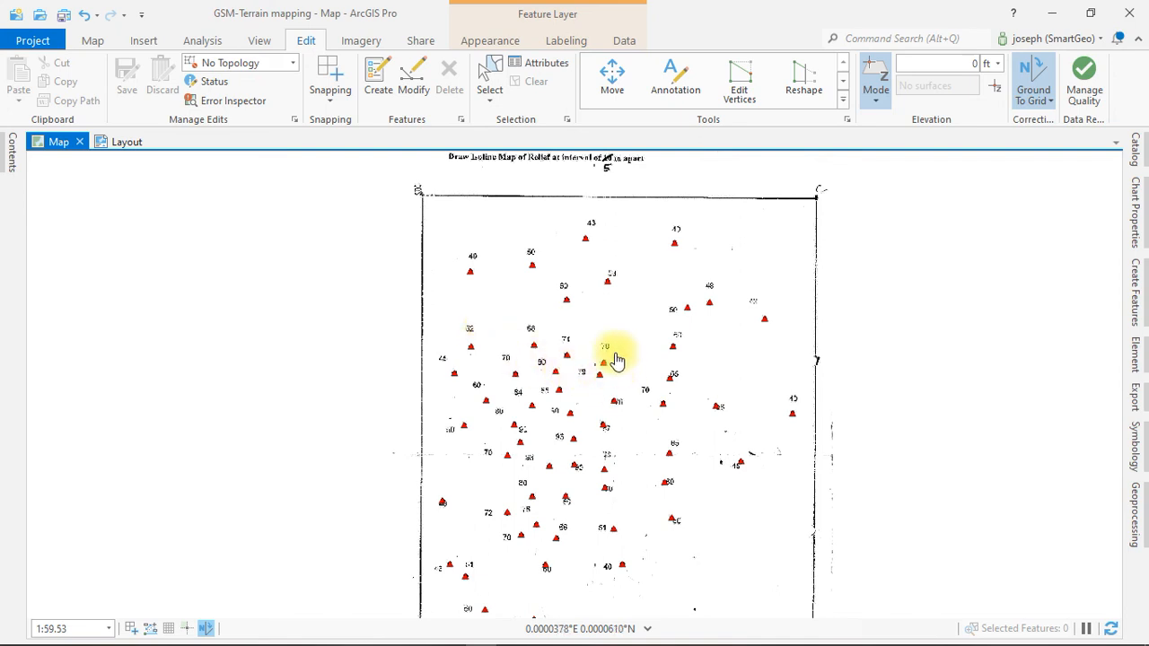
drag(598, 347, 415, 318)
click(402, 446)
drag(417, 435, 457, 341)
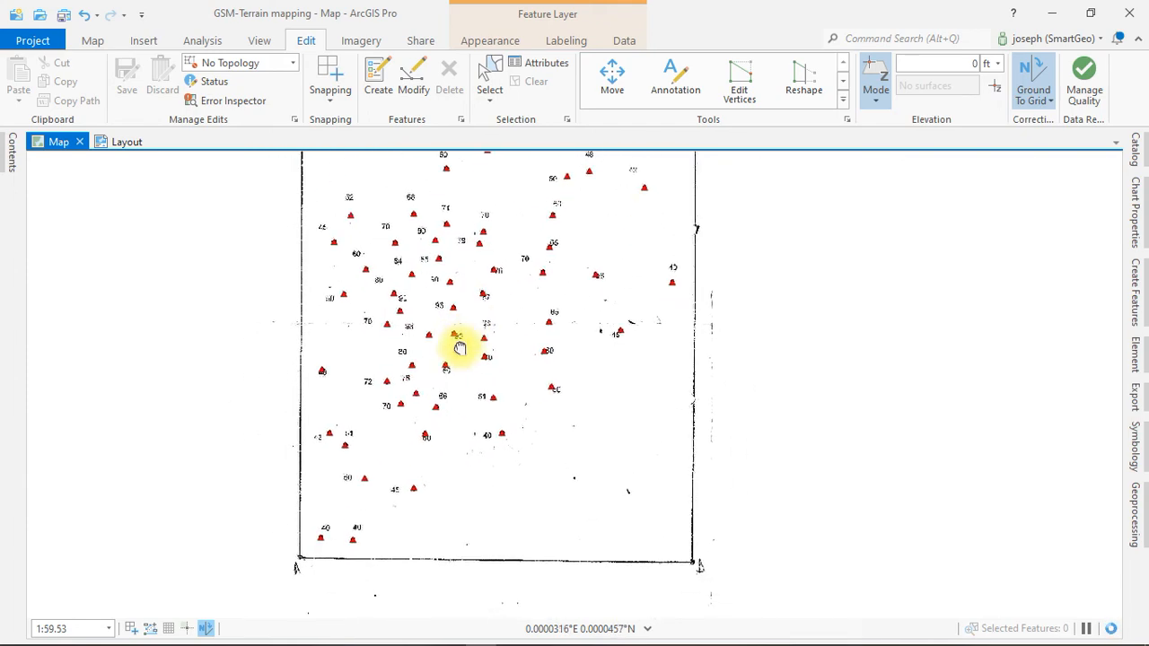
drag(410, 308, 415, 490)
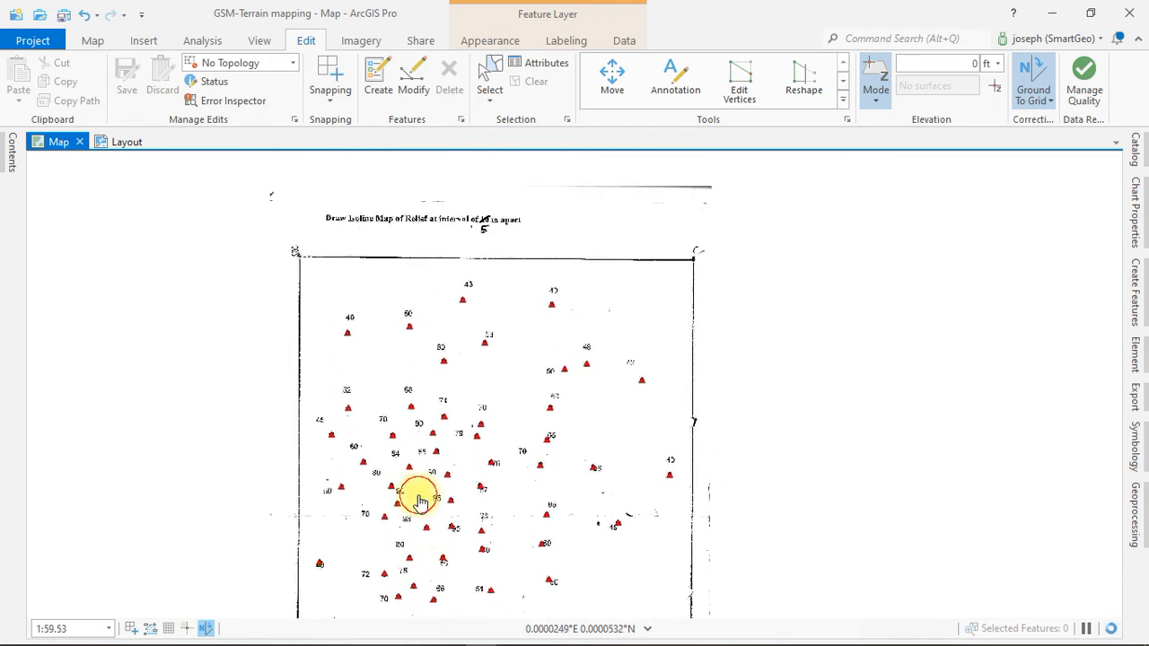
click(414, 489)
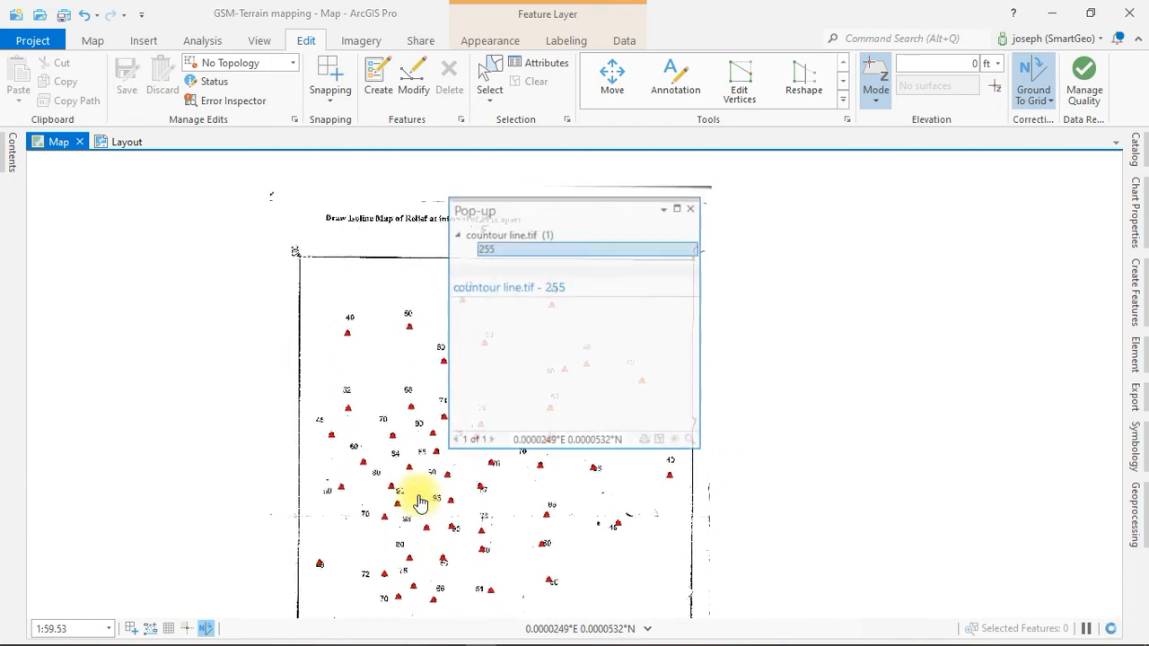
click(693, 212)
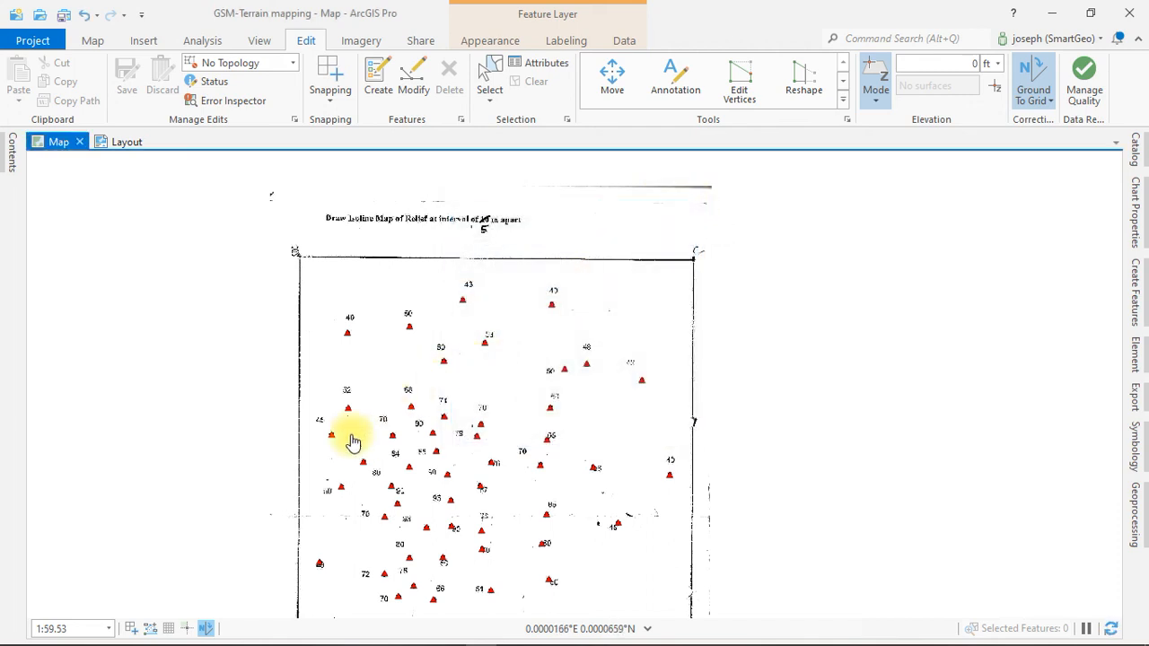
Step: Examine the spot height marked 53 up close and identify what lies at that location
scroll(492, 344, up, 1)
scroll(491, 344, up, 3)
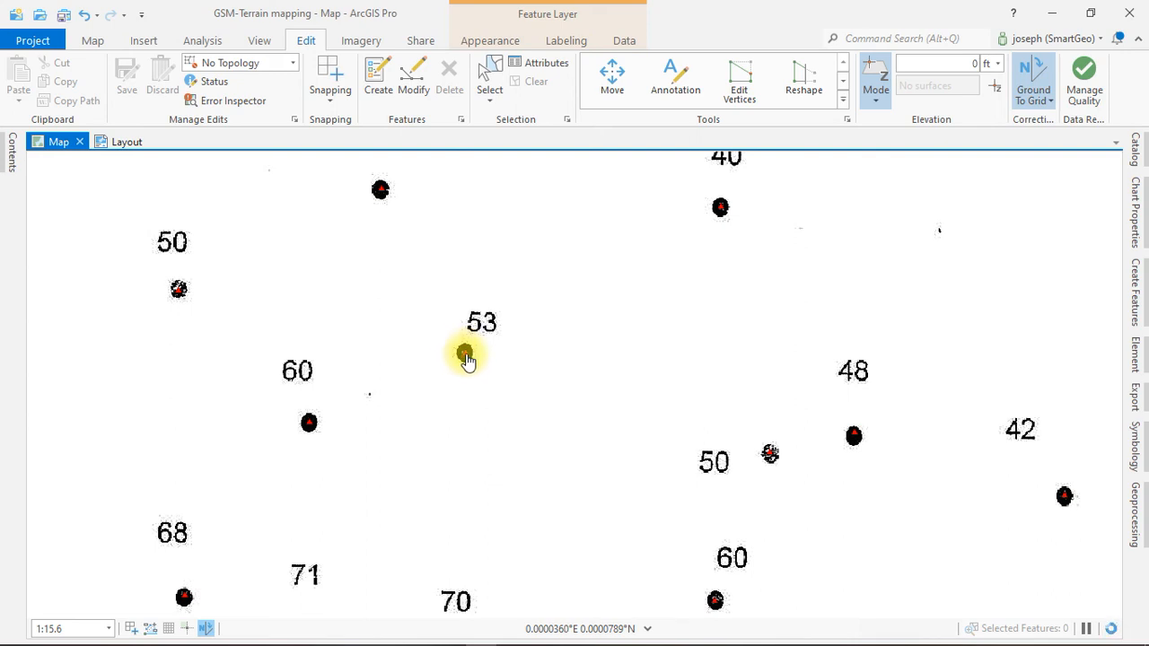
click(464, 355)
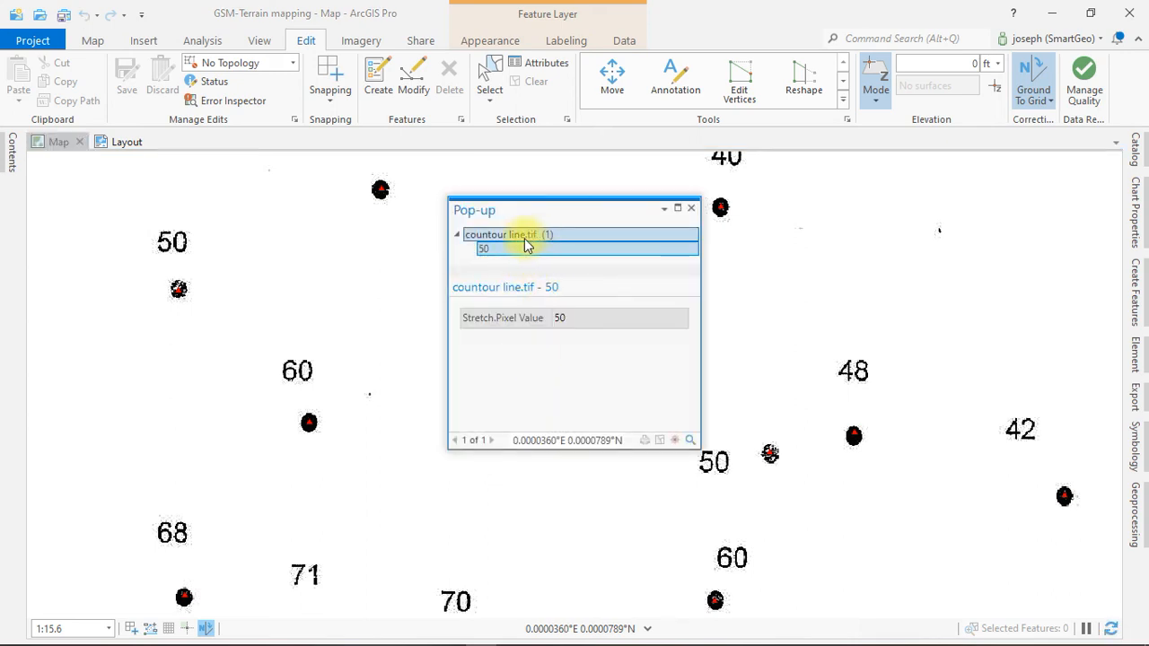
drag(536, 208, 728, 222)
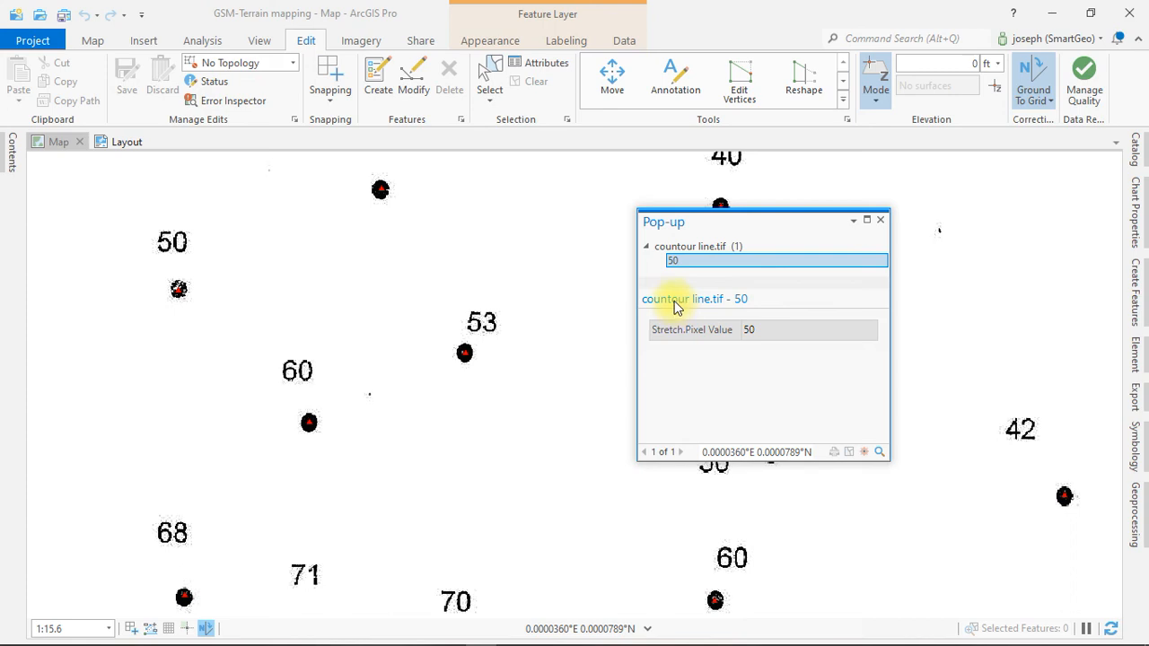
click(880, 220)
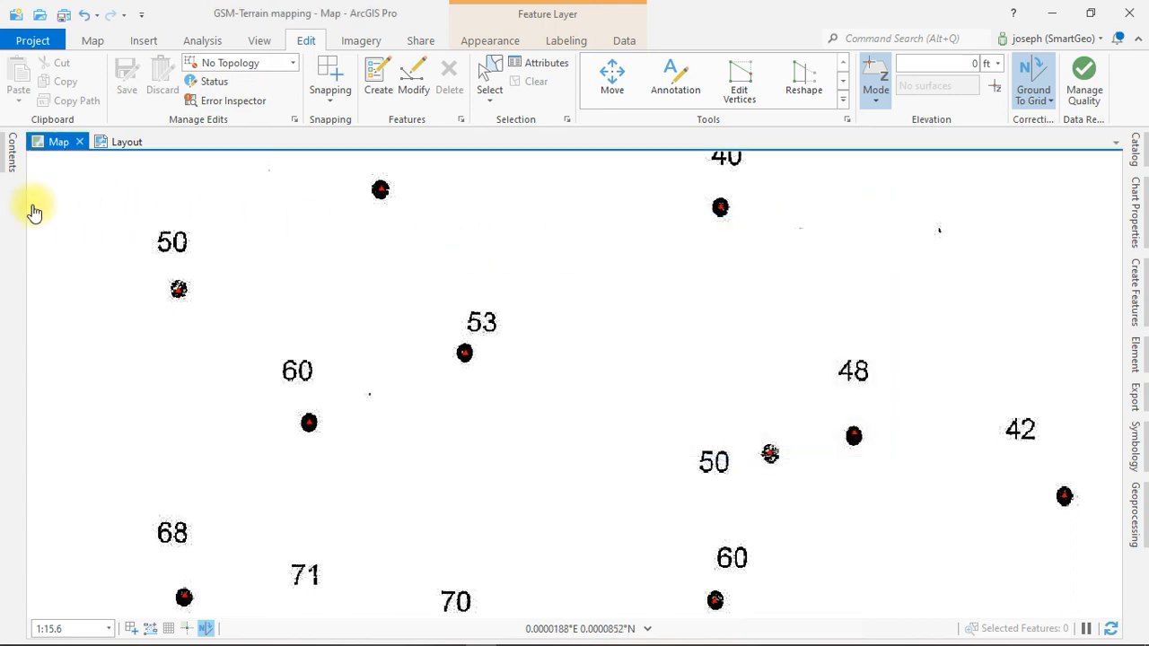
Step: Hide the countour line.tif scan and bring all the SP points into view
click(11, 155)
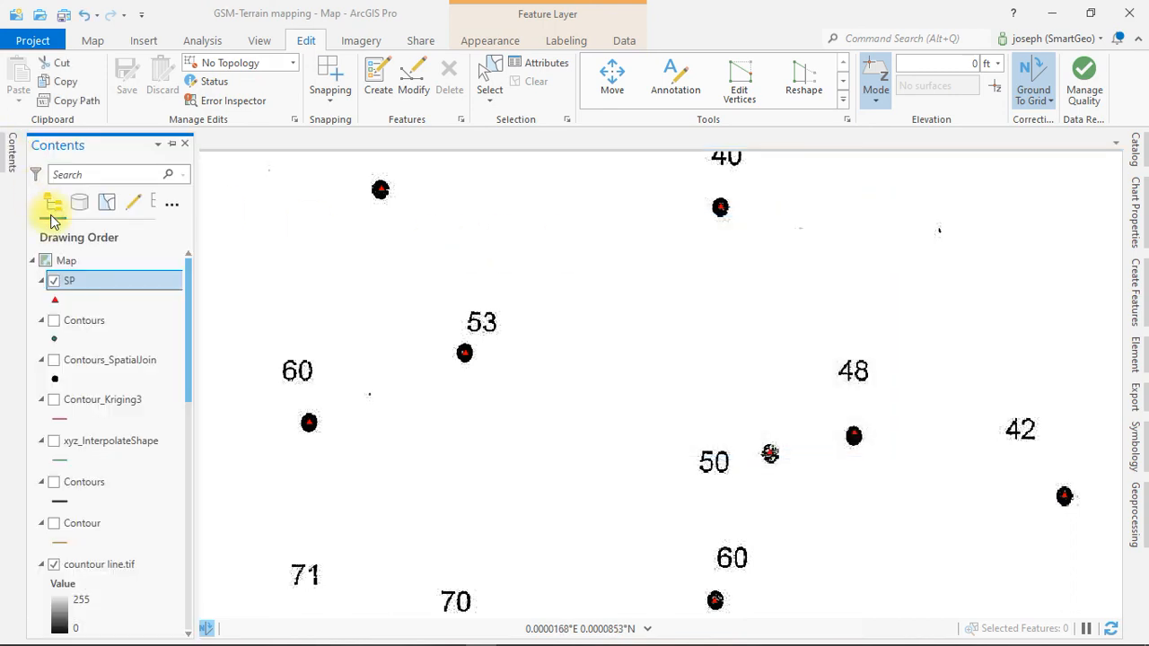
scroll(54, 364, down, 4)
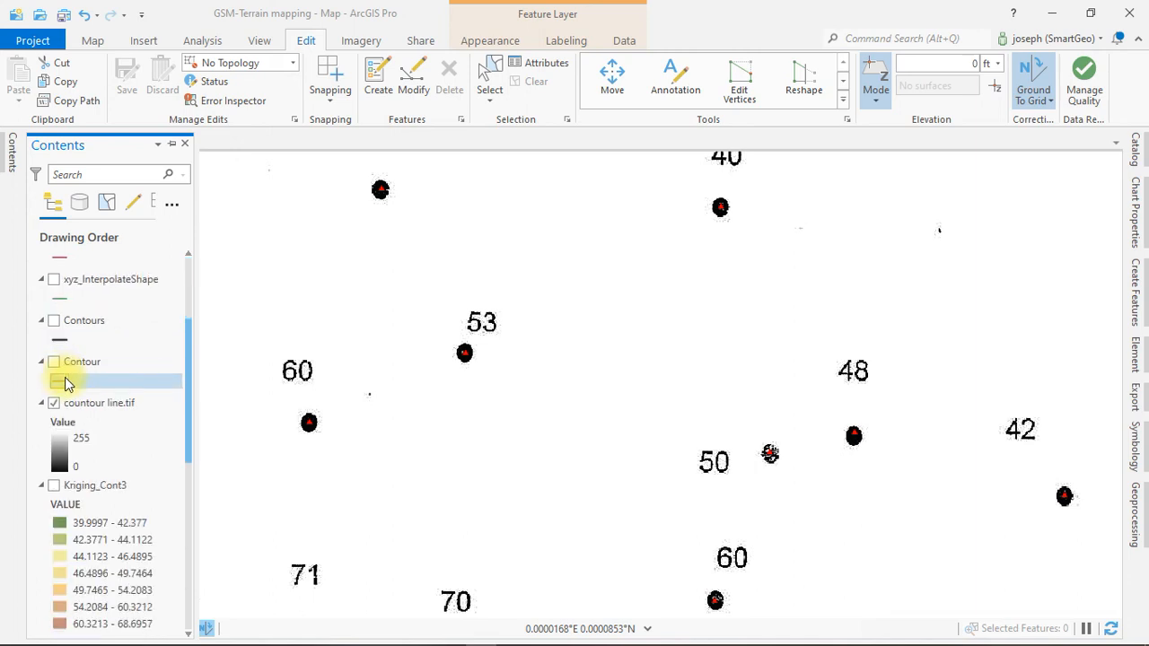
click(54, 405)
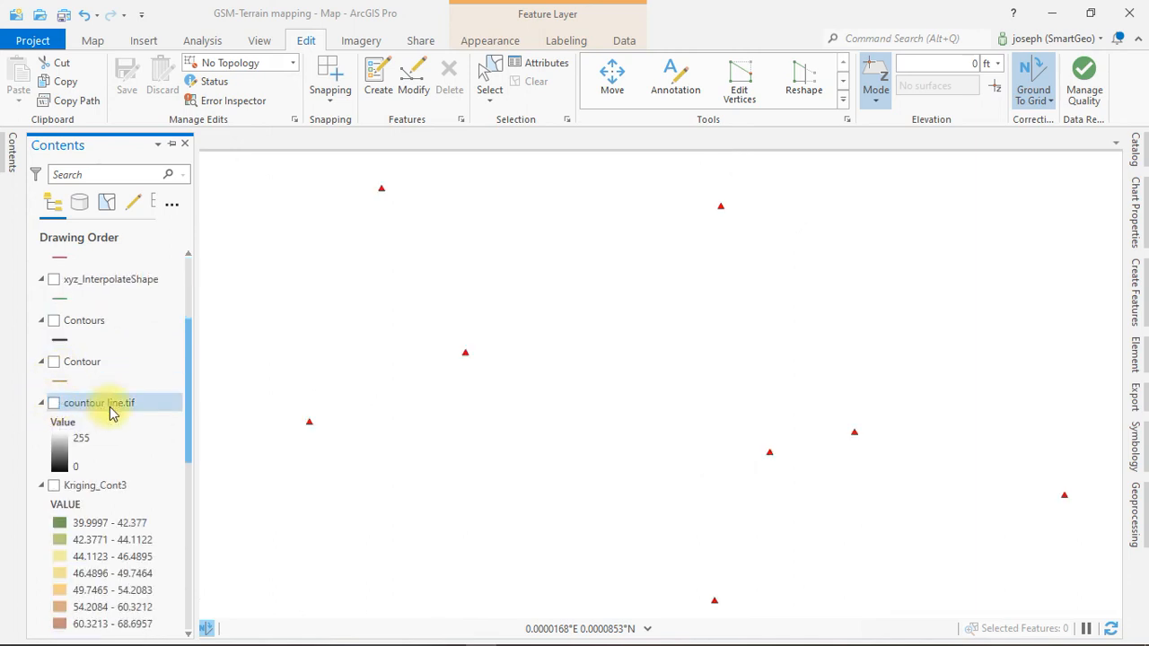
scroll(583, 373, down, 1)
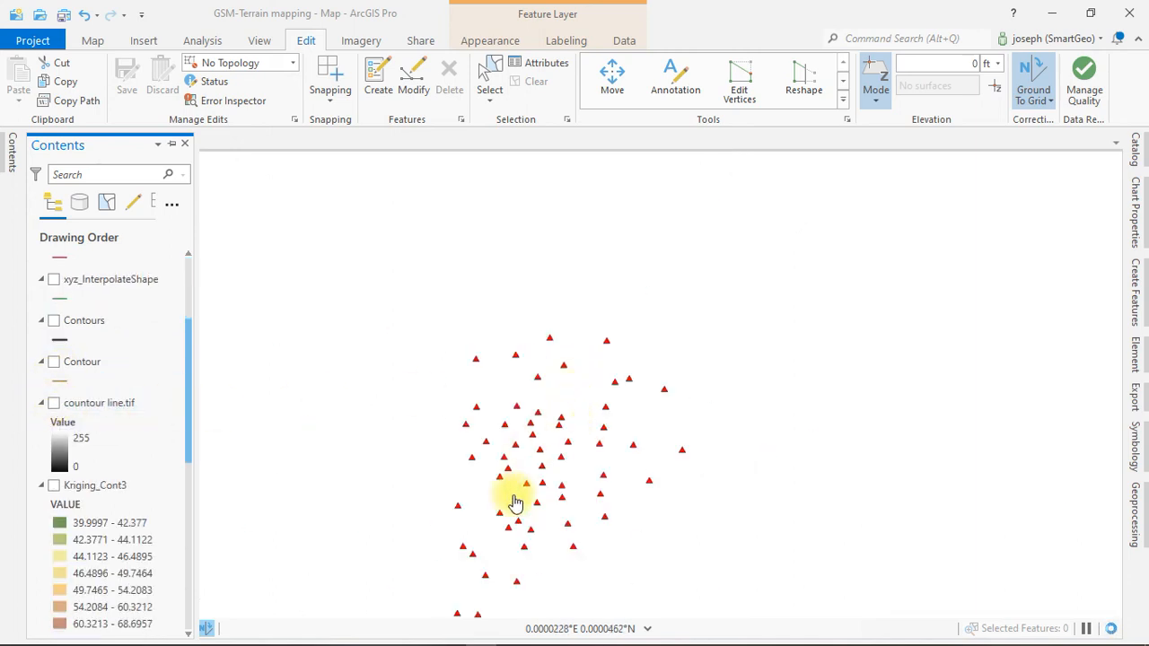
drag(518, 418, 511, 369)
drag(537, 462, 535, 375)
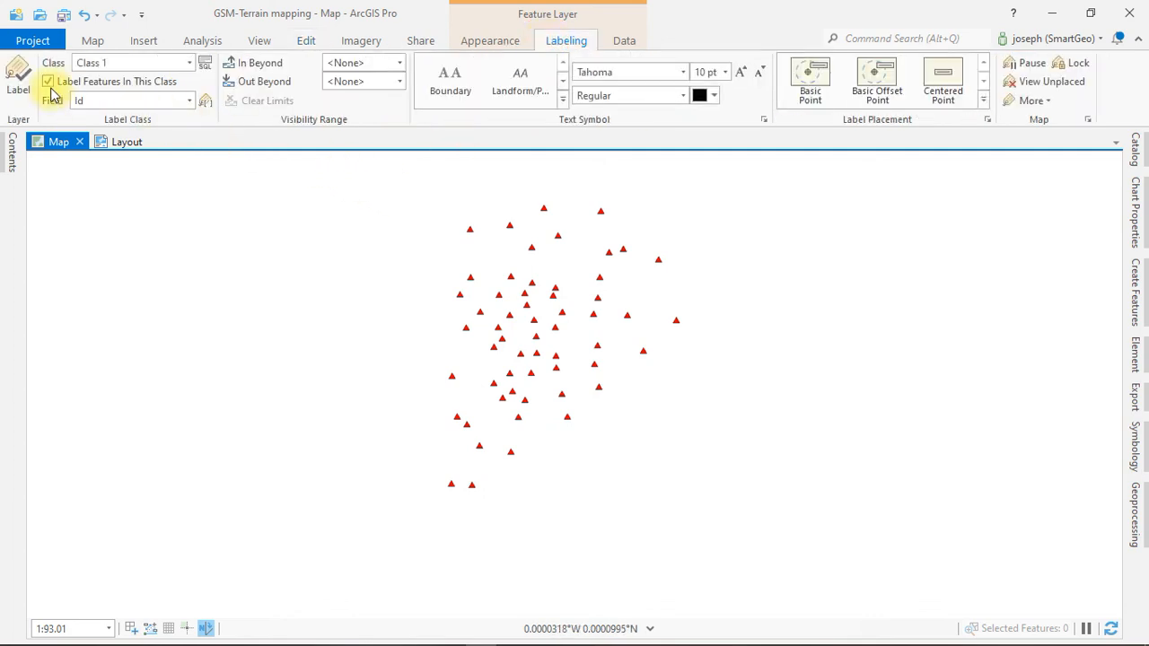
Step: Turn on labels for the SP layer using the SP field as the label text
click(189, 102)
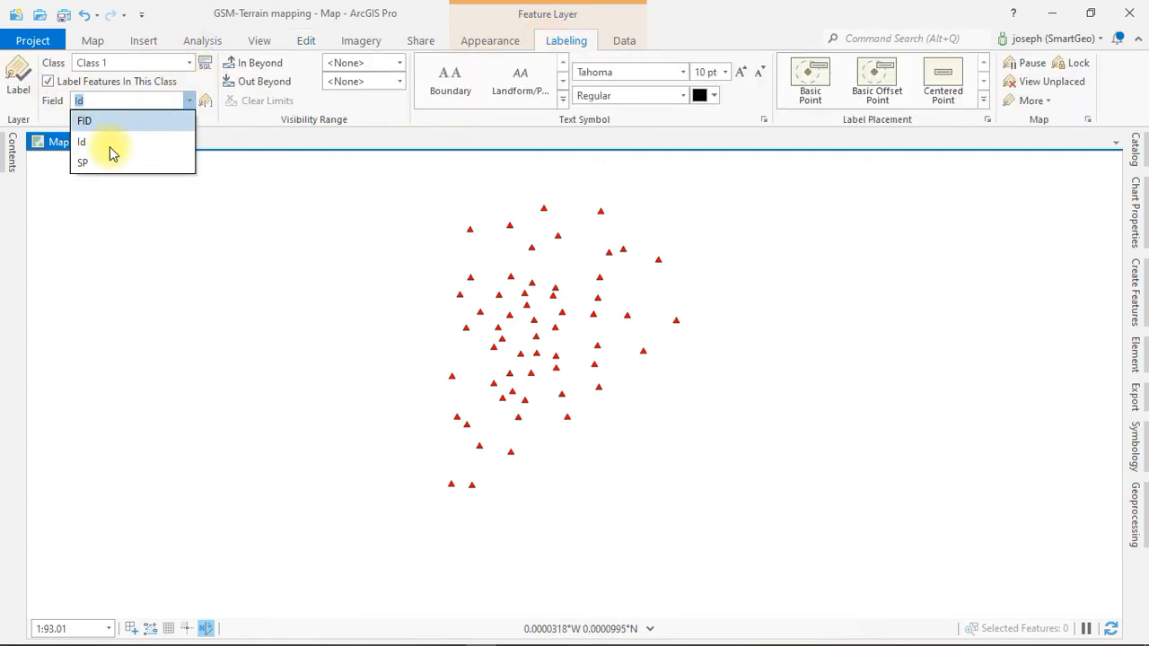
click(101, 162)
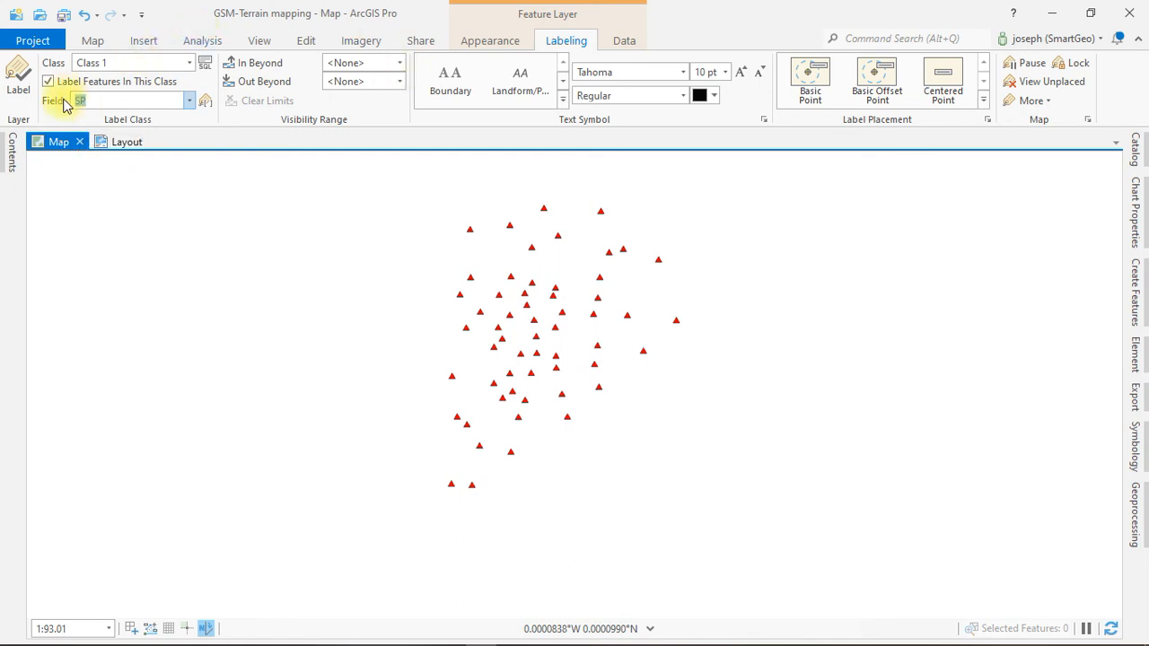
click(18, 79)
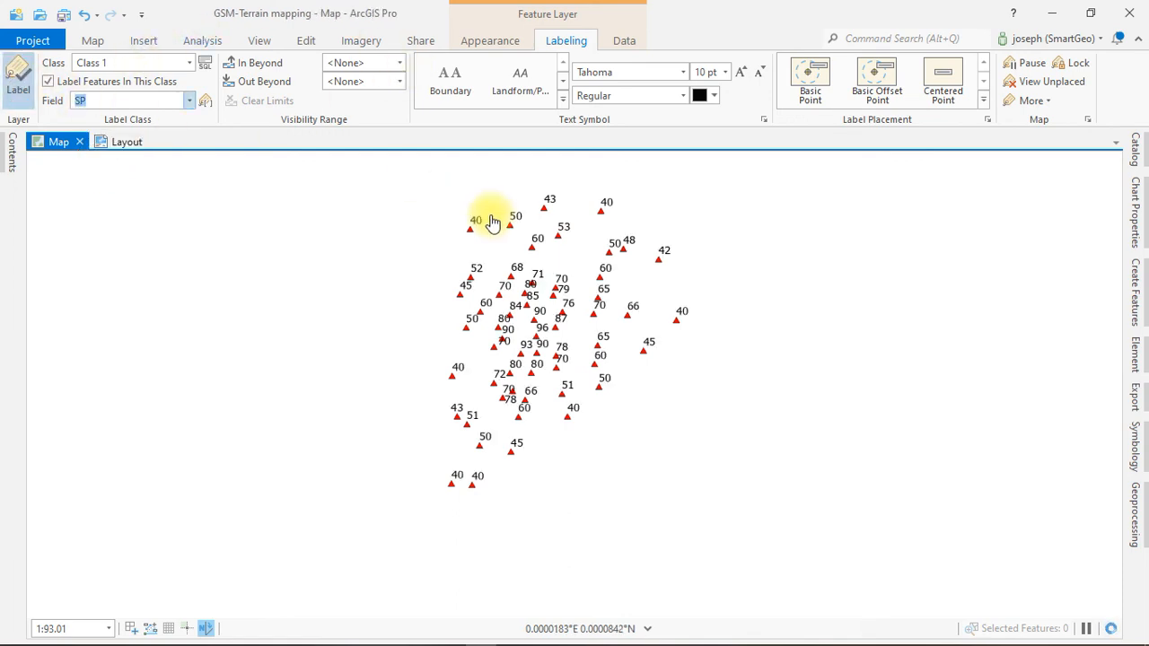
Step: Set the SP label text to Arial Regular at 6 pt
click(725, 72)
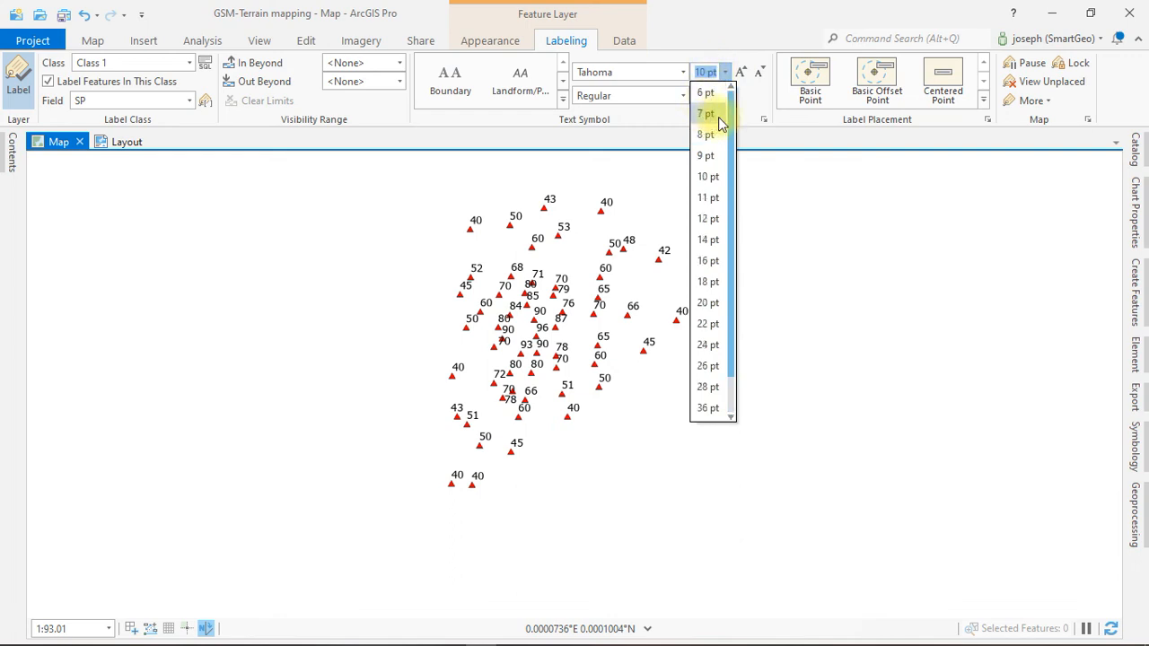
click(704, 93)
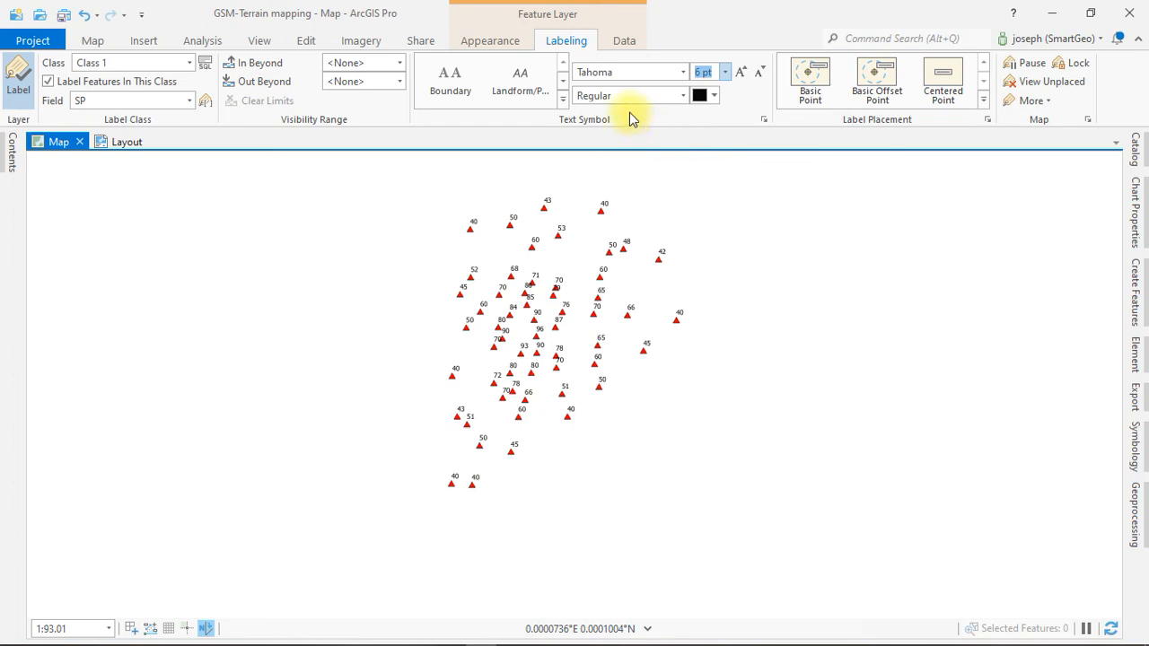
click(683, 74)
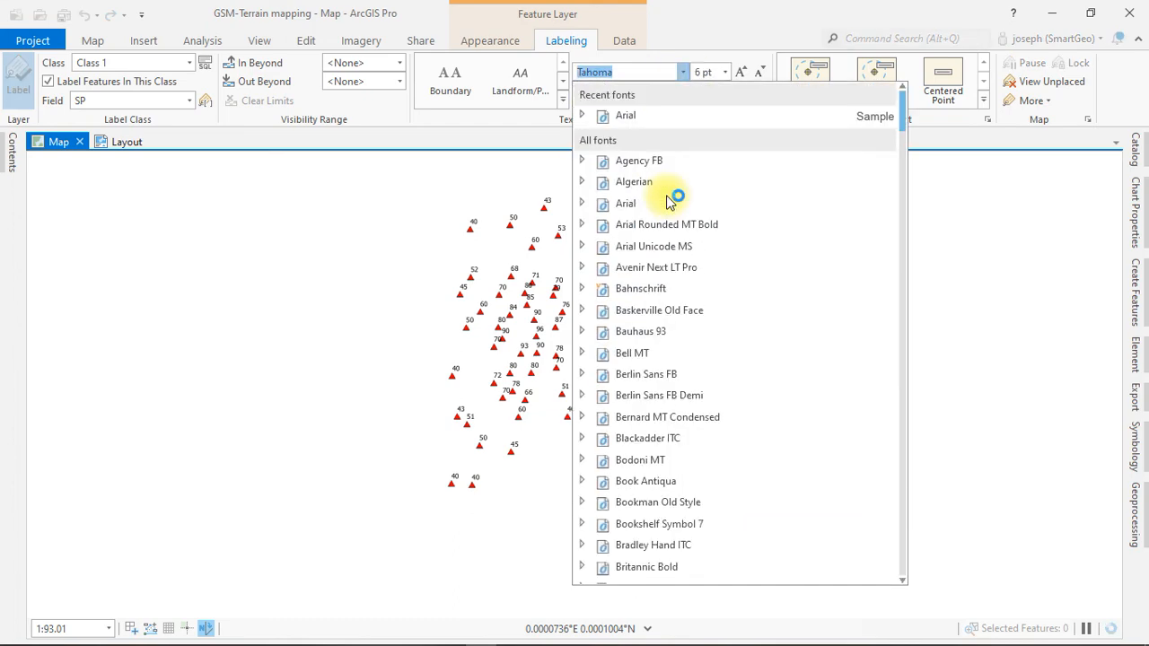
scroll(753, 339, up, 20)
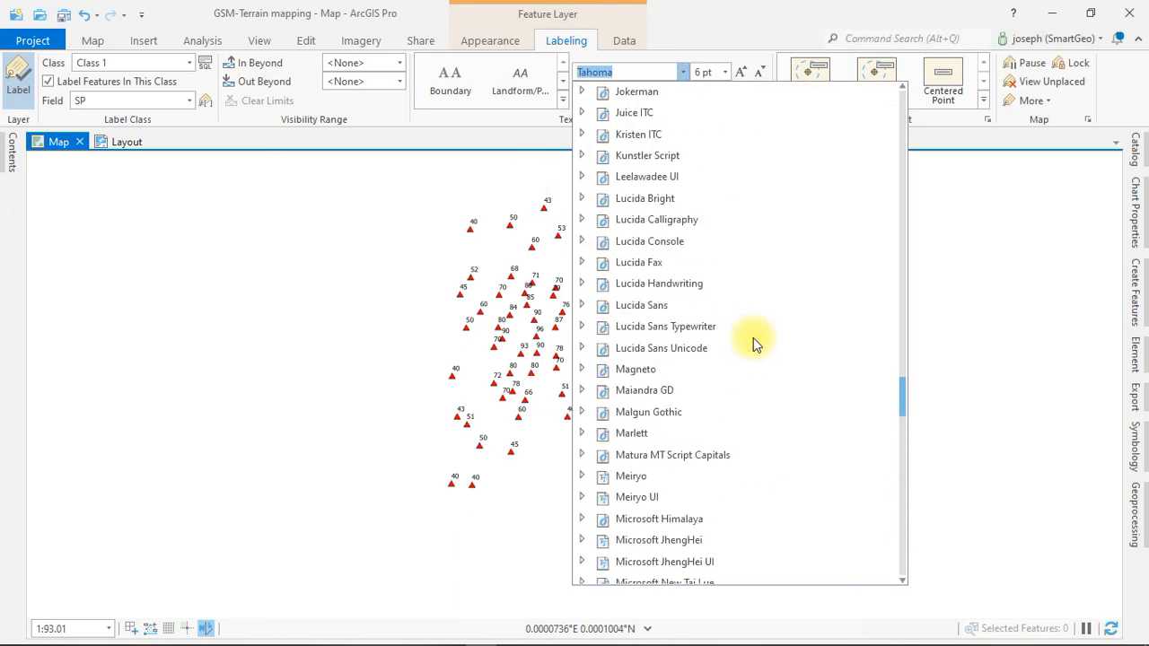
scroll(753, 338, up, 10)
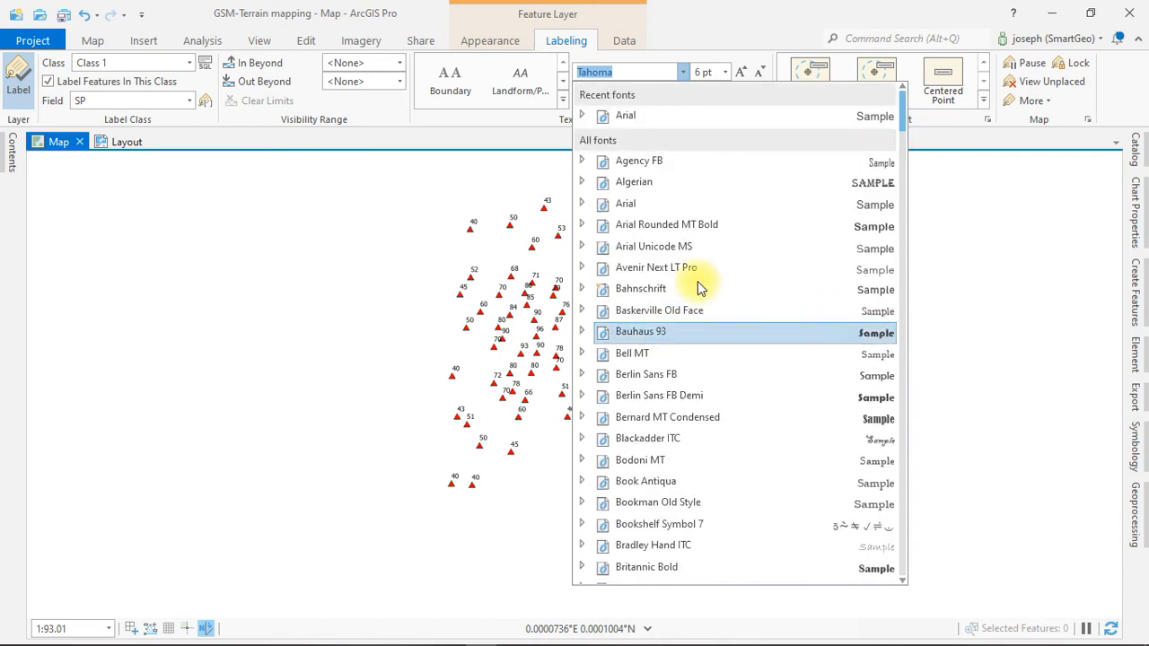
click(583, 116)
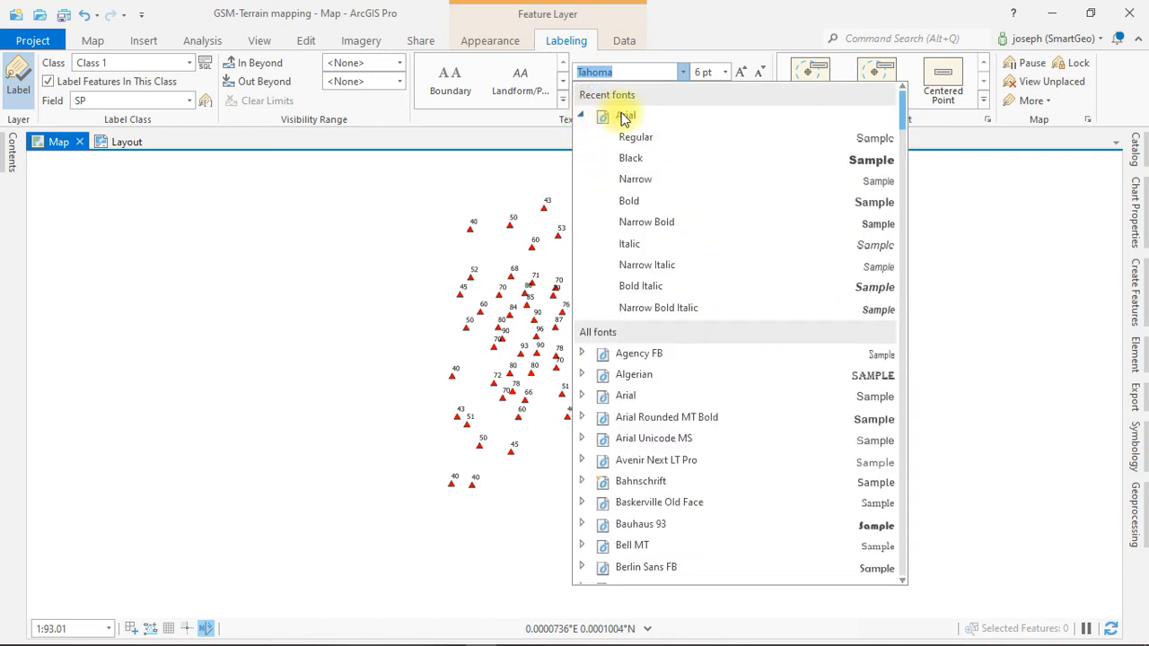
click(664, 136)
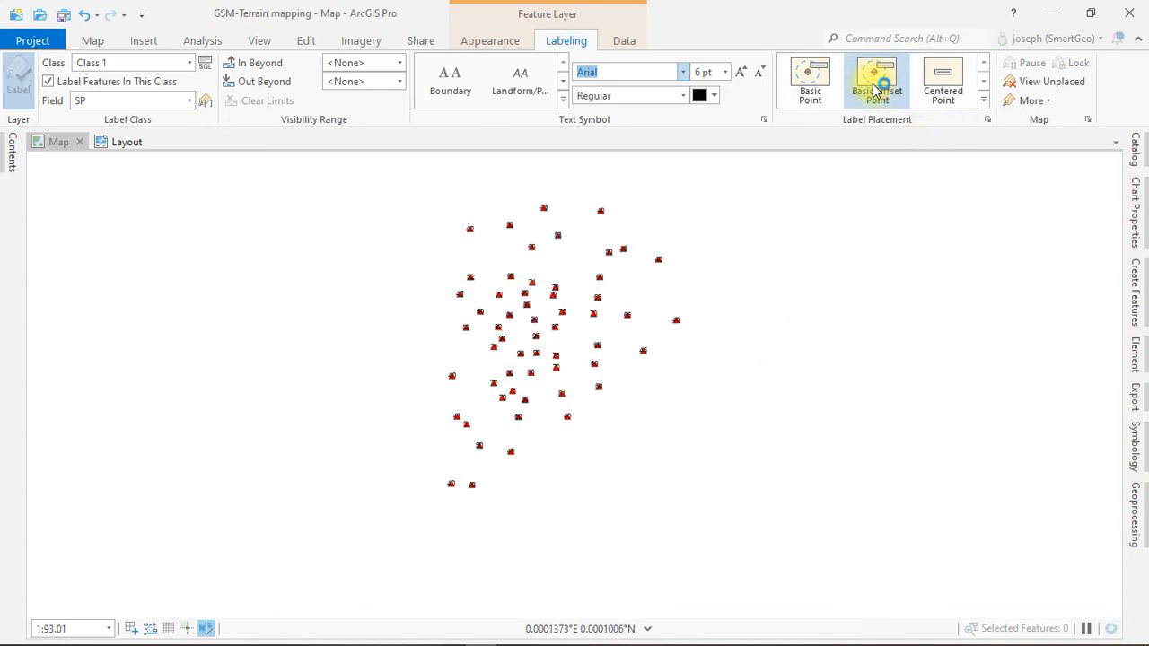
Step: Try the Basic Offset Point placement on the SP labels and settle on Basic Point
click(875, 90)
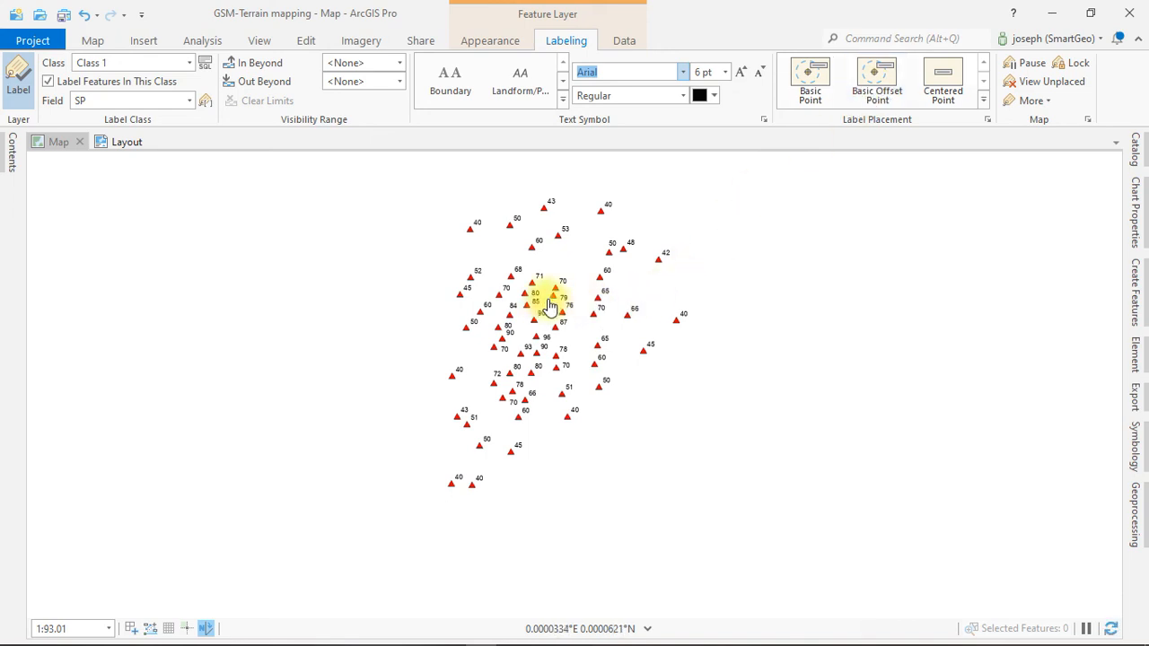
scroll(550, 305, up, 2)
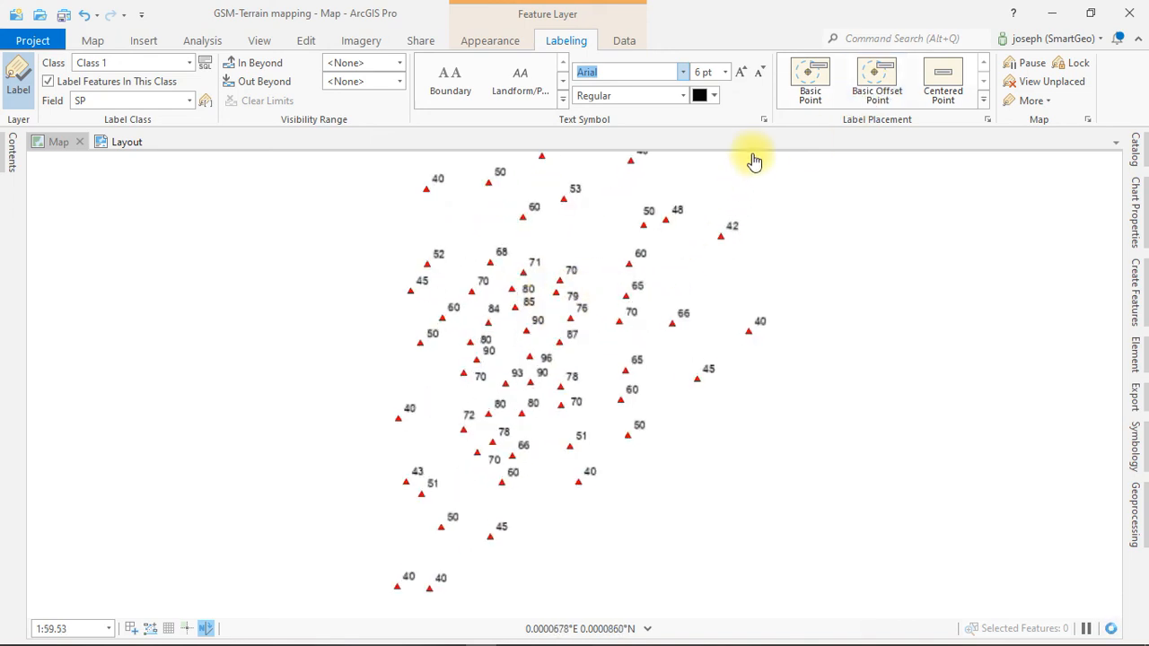
click(810, 77)
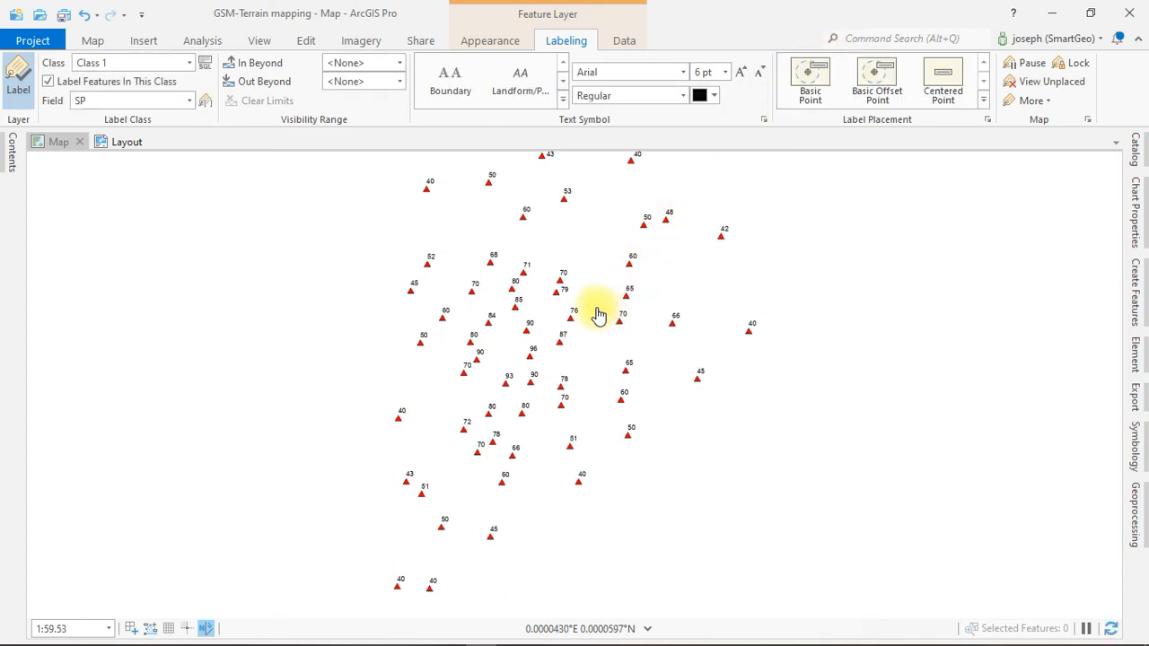
scroll(599, 314, up, 5)
drag(354, 289, 610, 377)
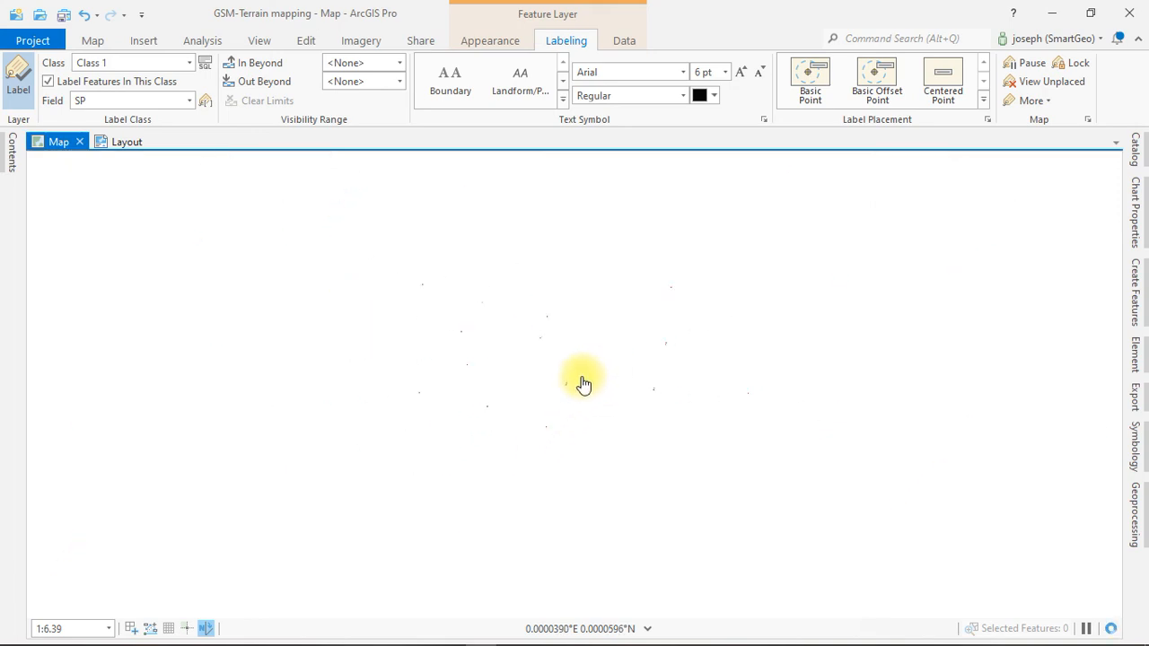
scroll(581, 384, down, 4)
scroll(550, 387, down, 1)
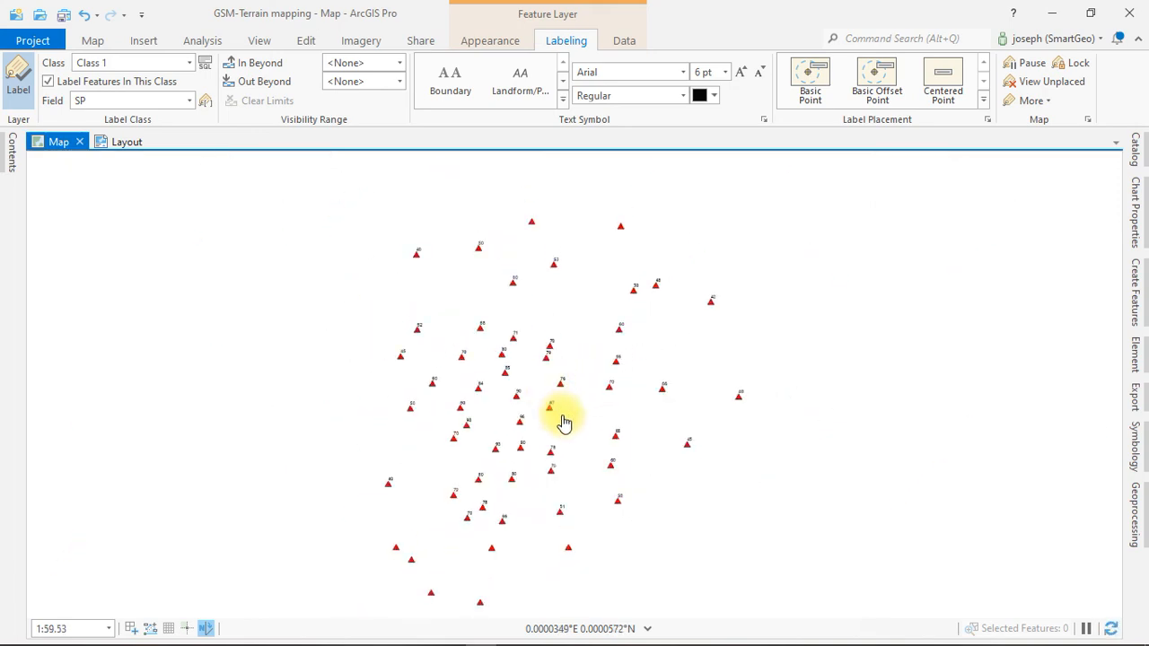
drag(564, 415, 516, 298)
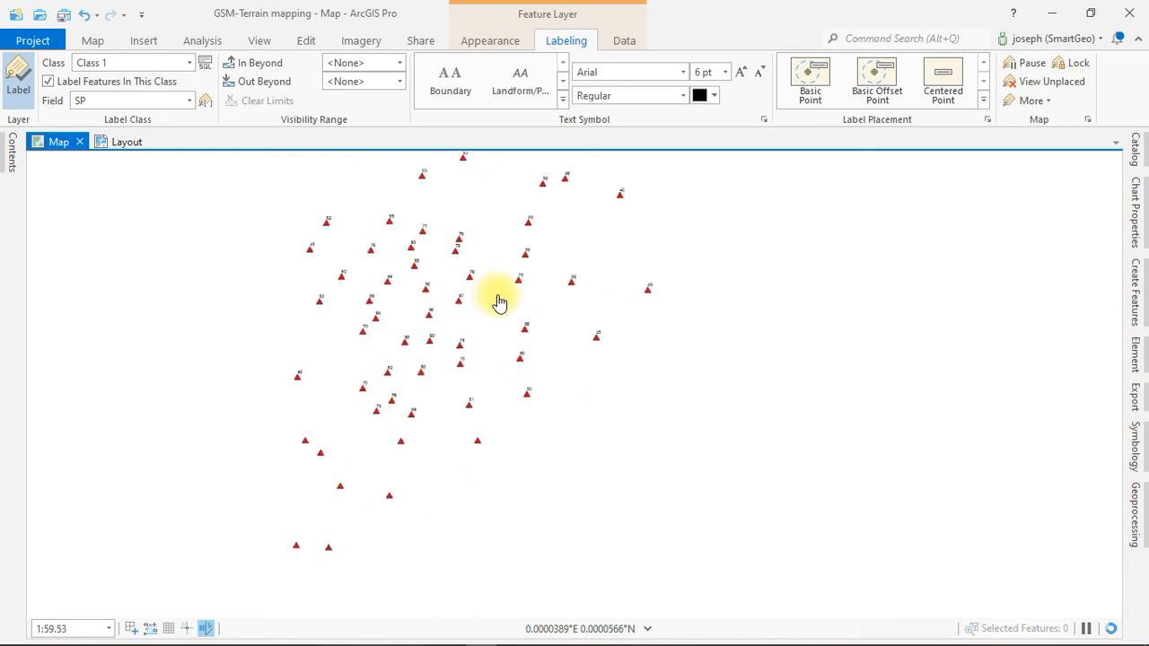
Step: Review all the records in the SP layer's attribute table, including their SP values, and close the table
click(14, 151)
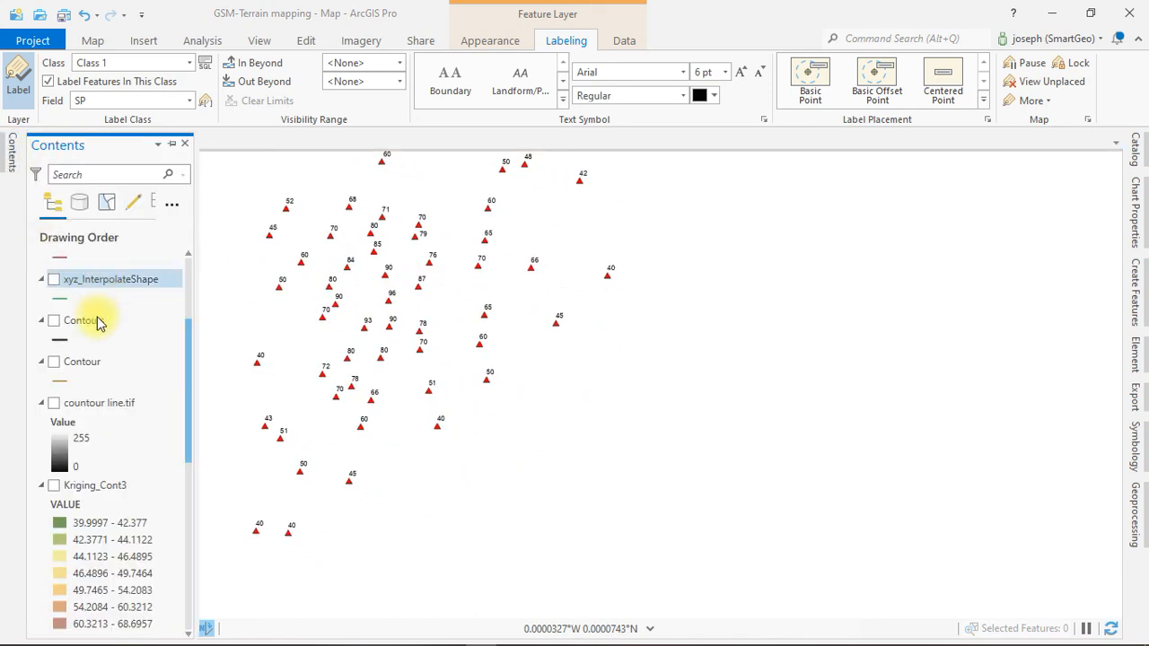
scroll(112, 341, up, 3)
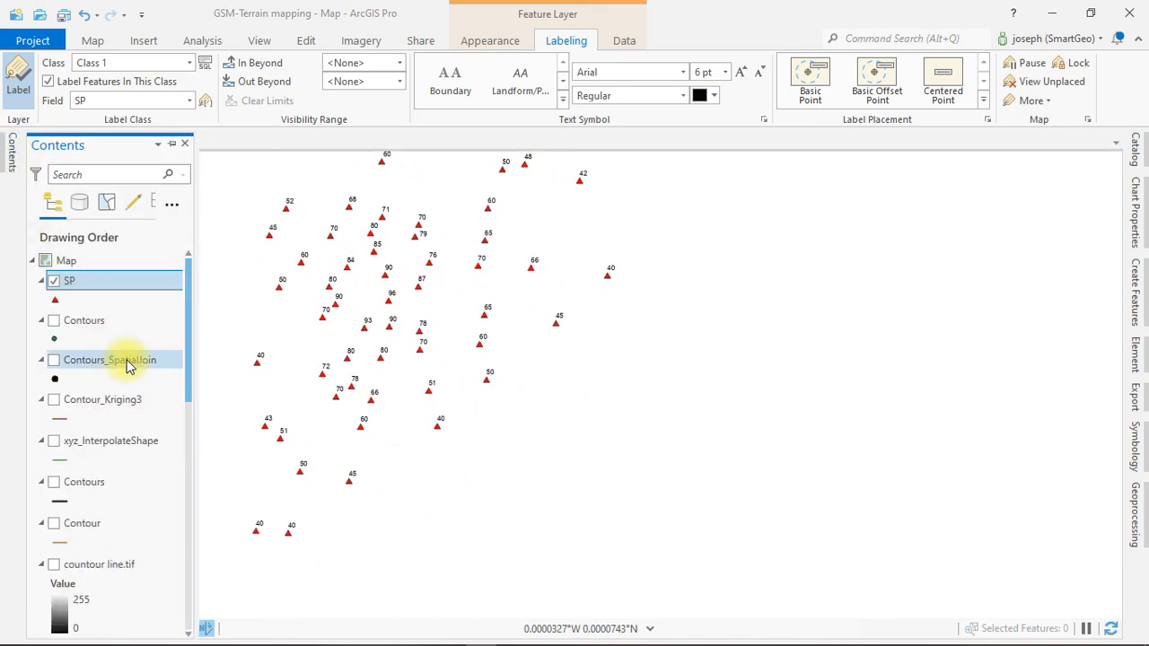
right_click(77, 280)
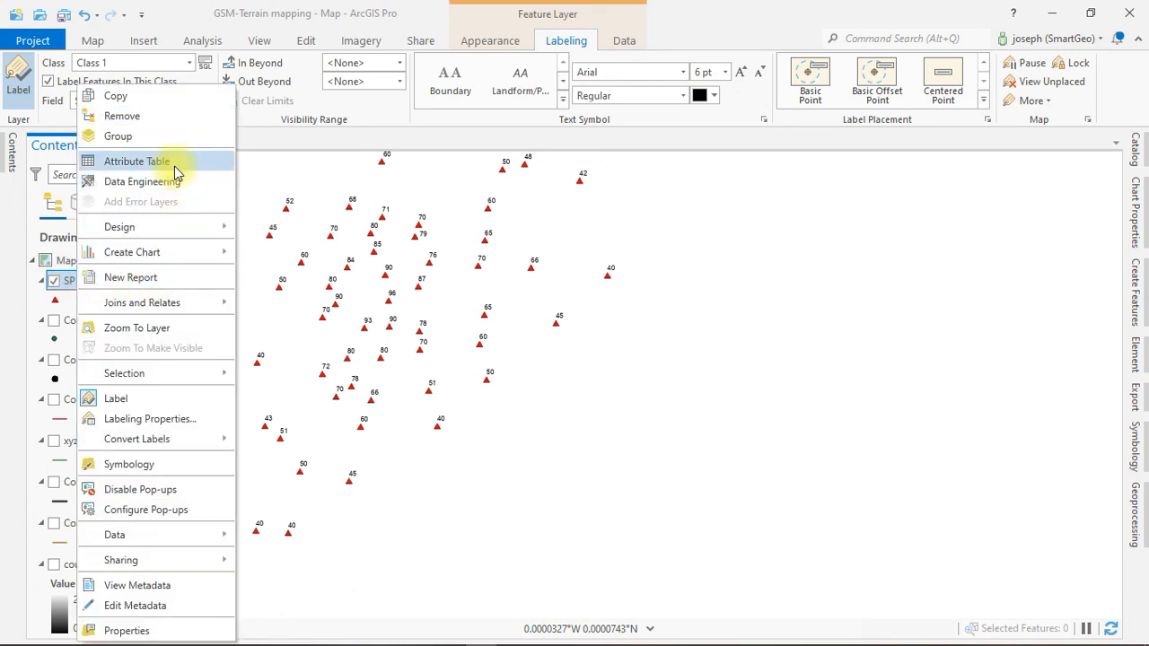
click(175, 168)
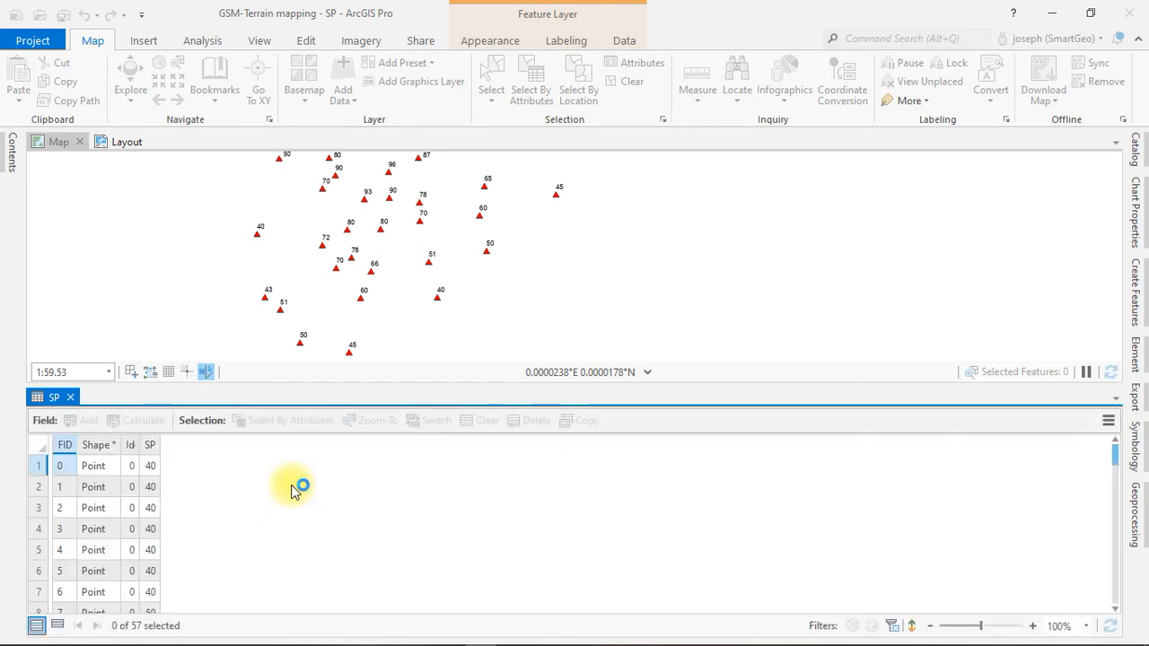
scroll(177, 473, down, 9)
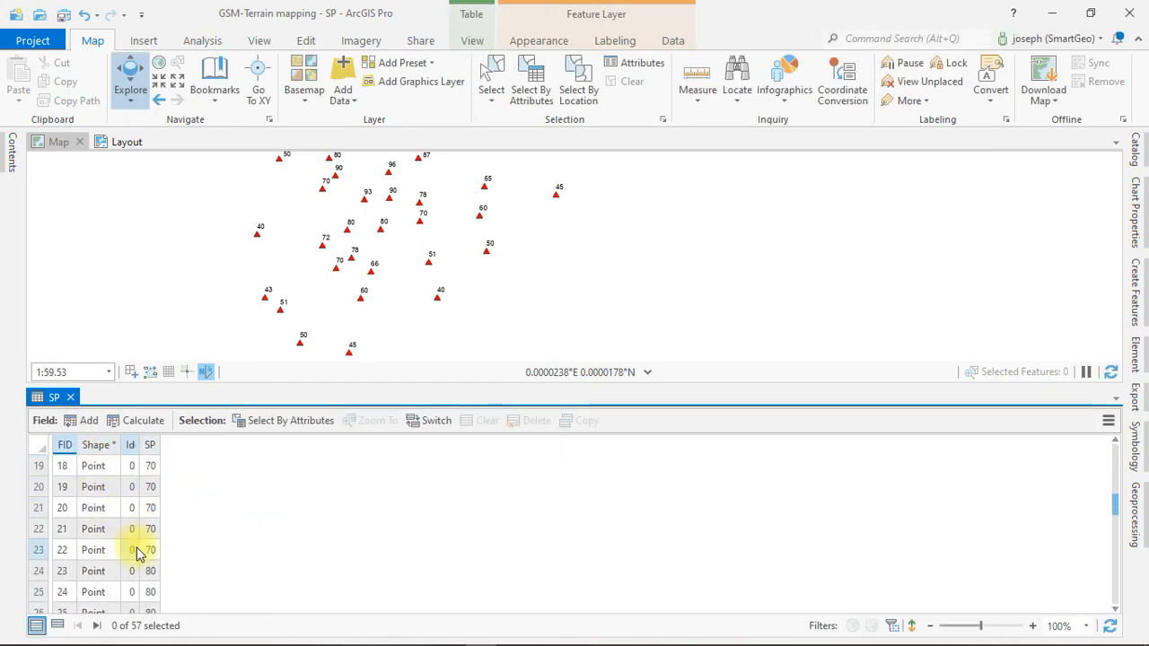
scroll(149, 554, down, 8)
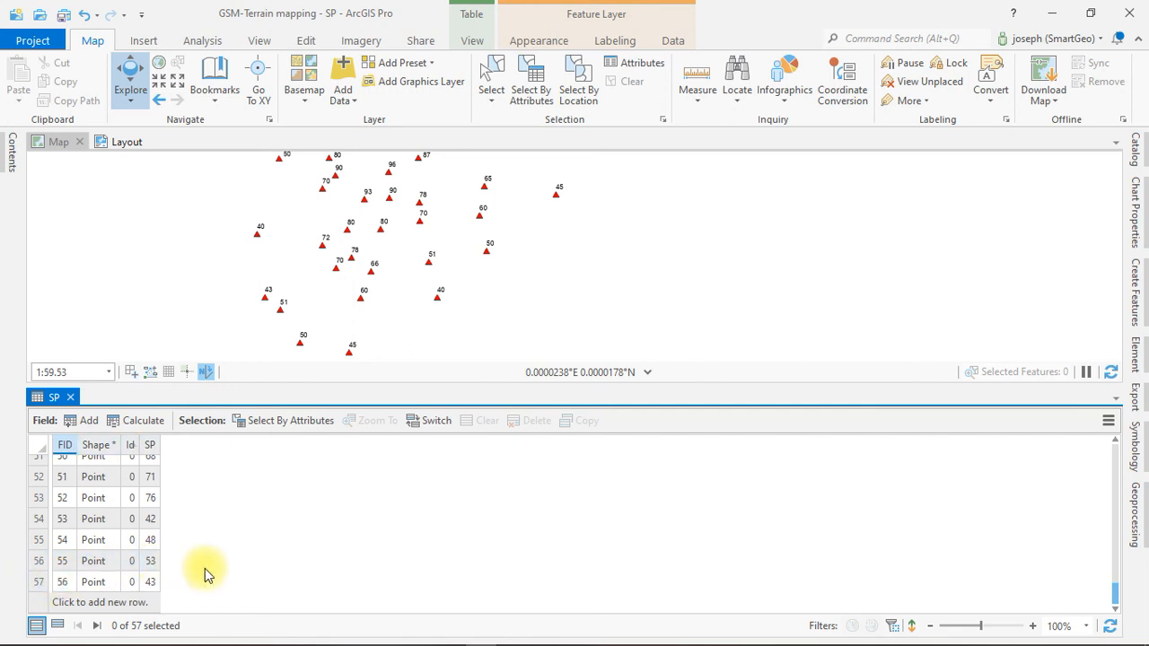
scroll(267, 563, up, 7)
scroll(266, 564, up, 6)
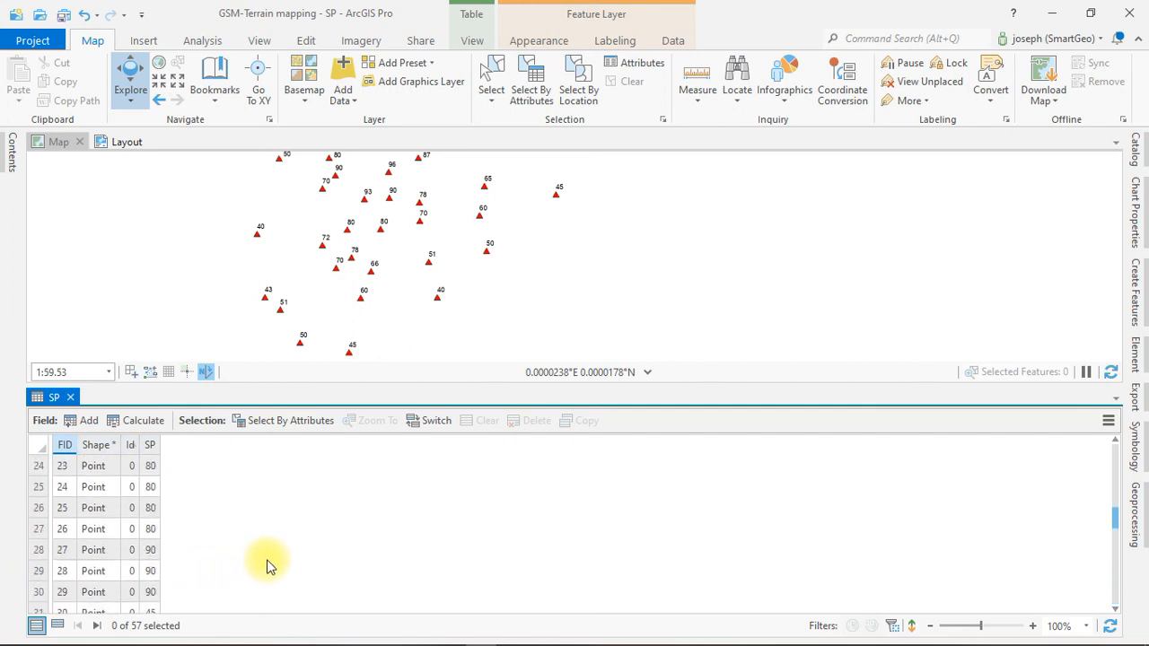
scroll(266, 563, up, 2)
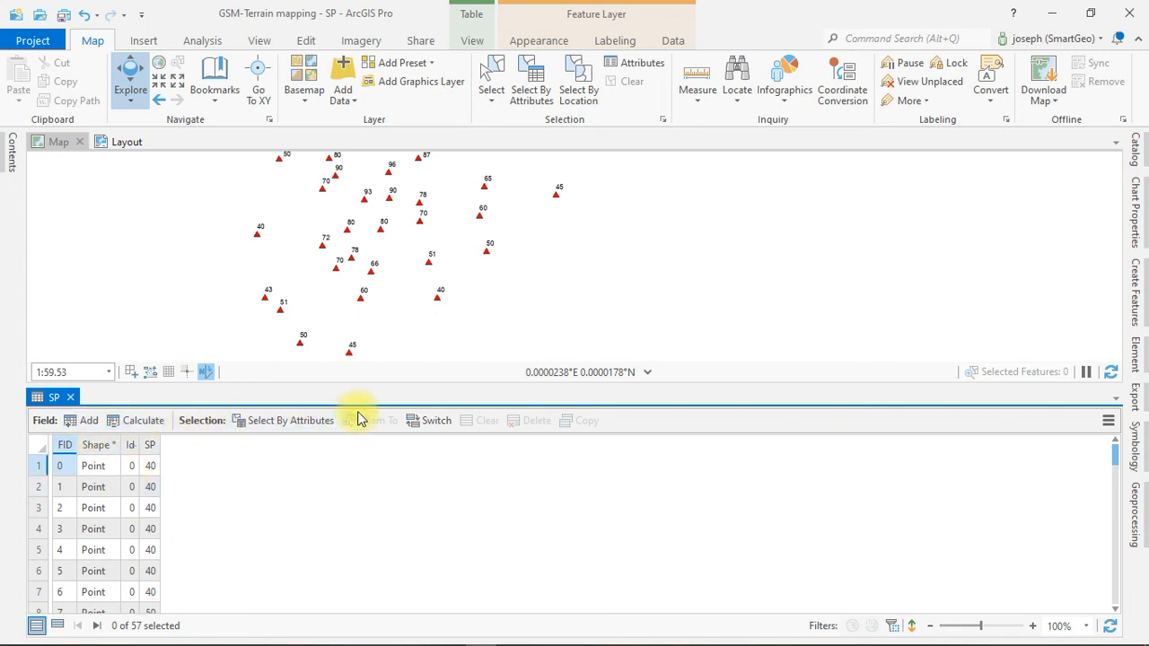
click(72, 398)
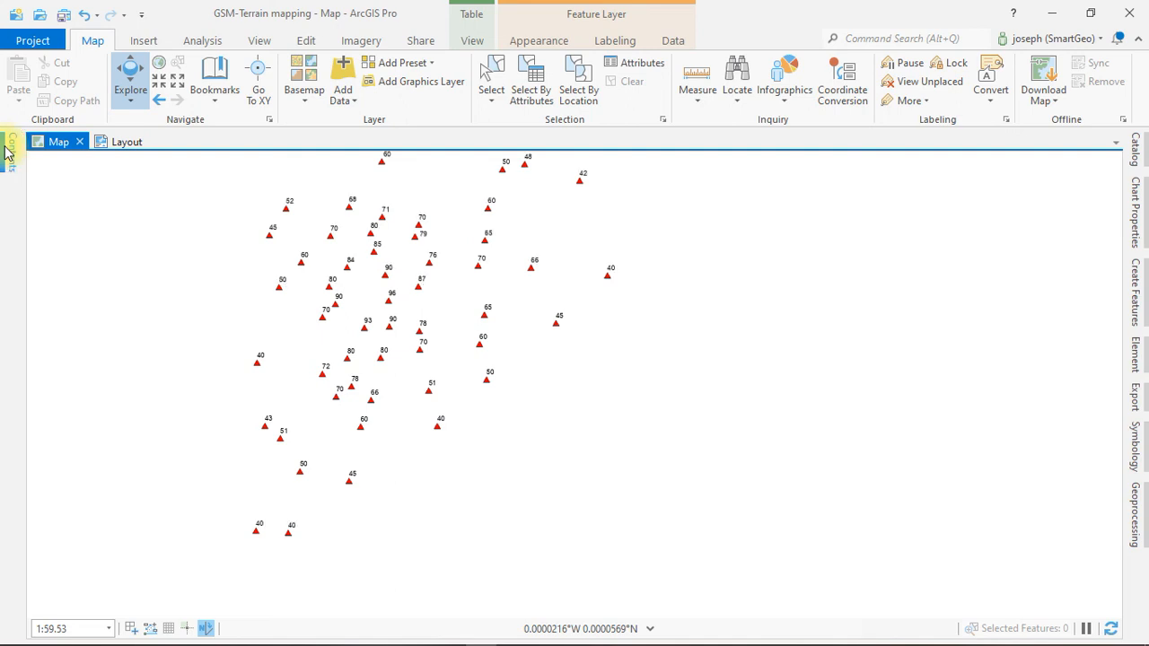
Step: Filter the SP layer with a definition query where SP is greater than 50
click(12, 153)
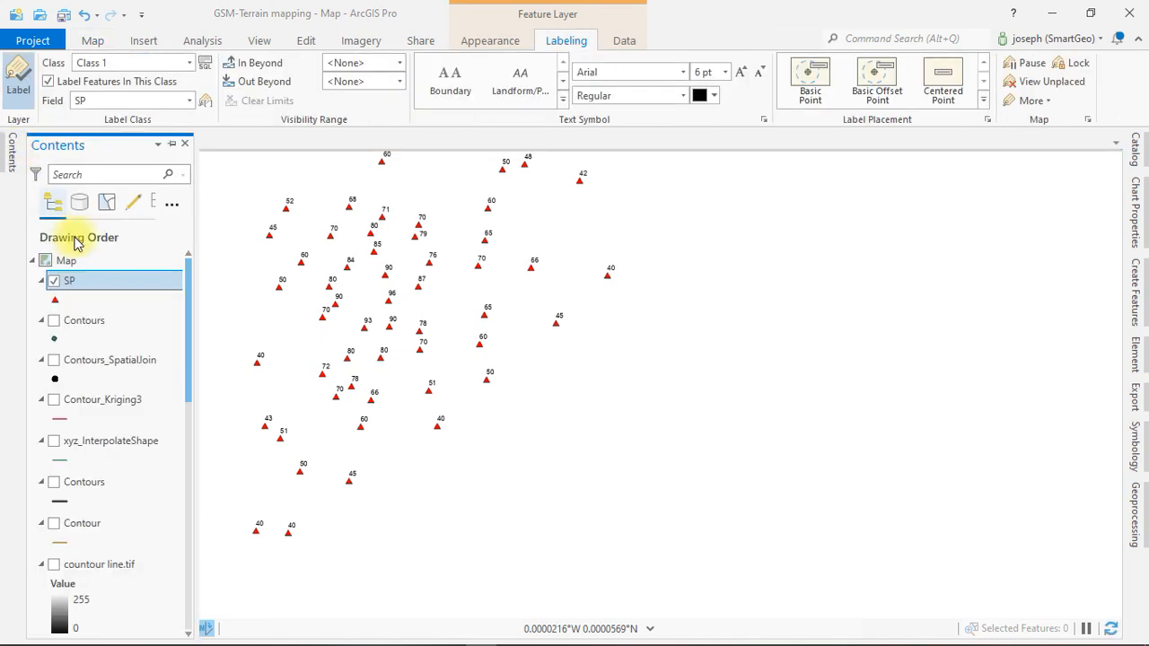
double_click(87, 282)
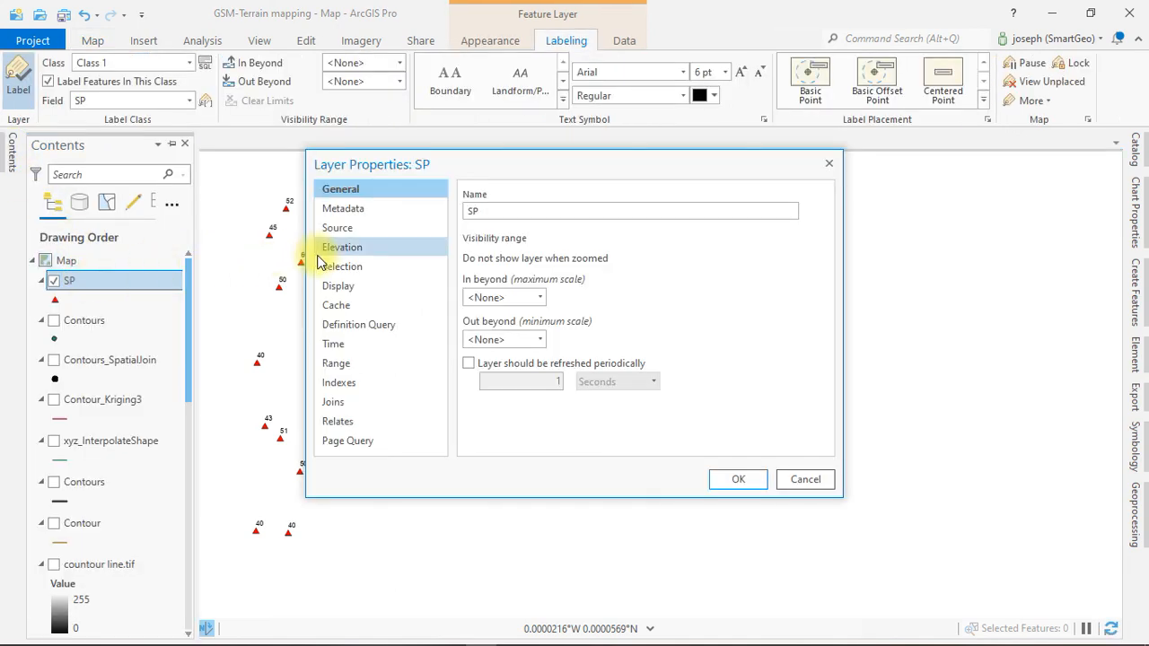
click(350, 327)
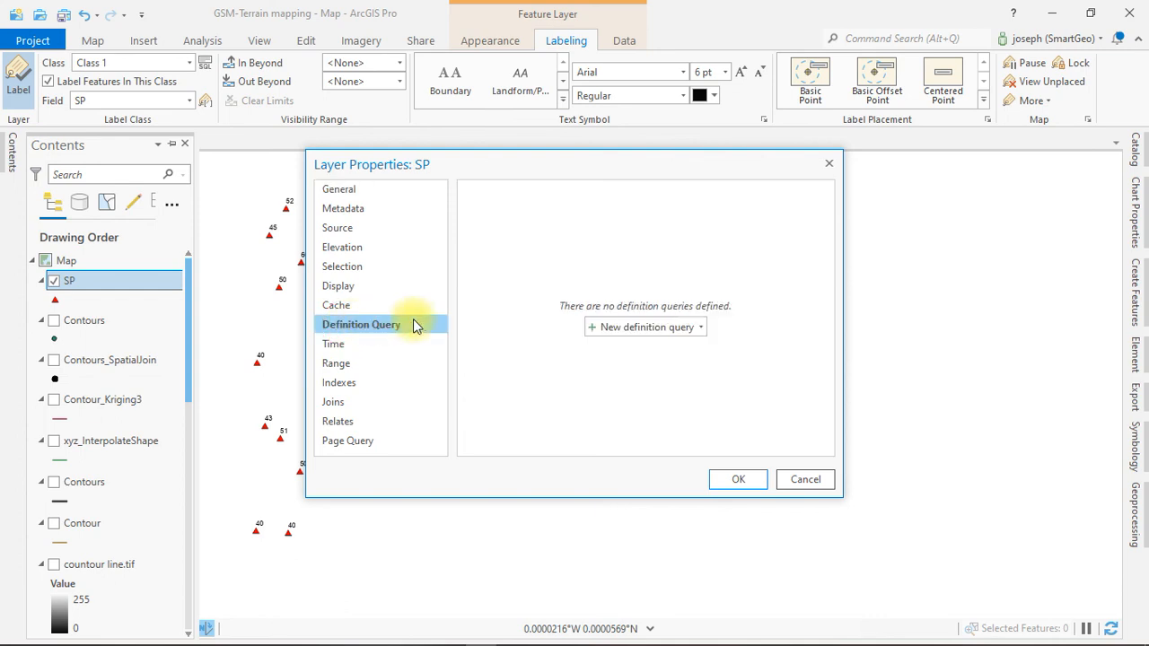
click(664, 327)
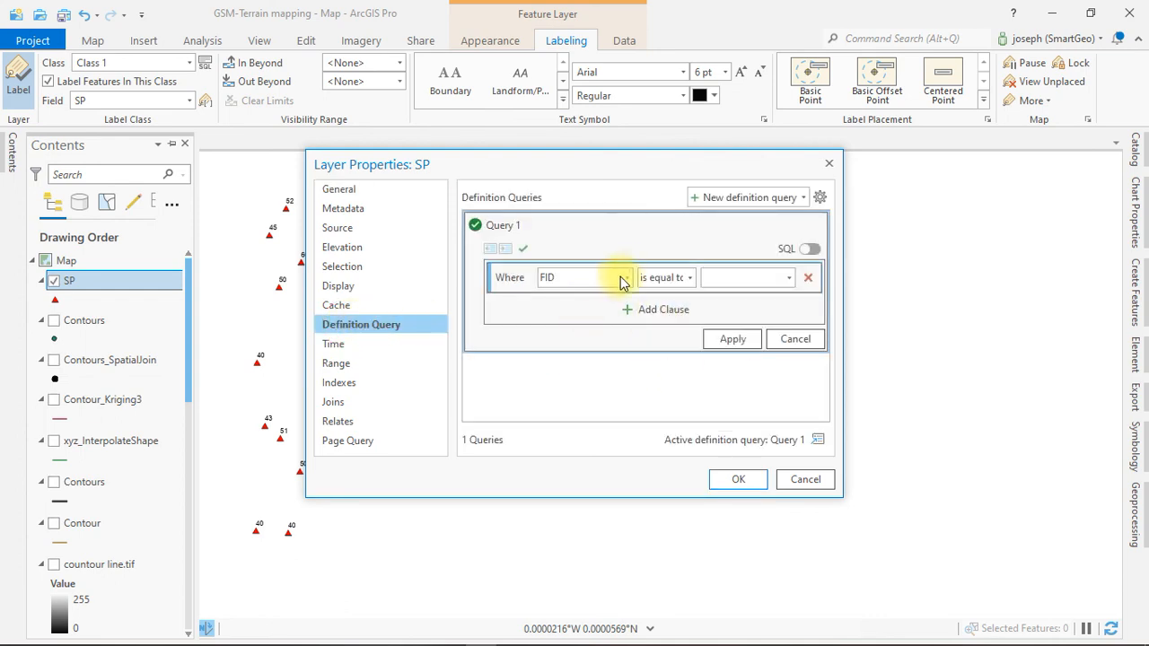
click(628, 277)
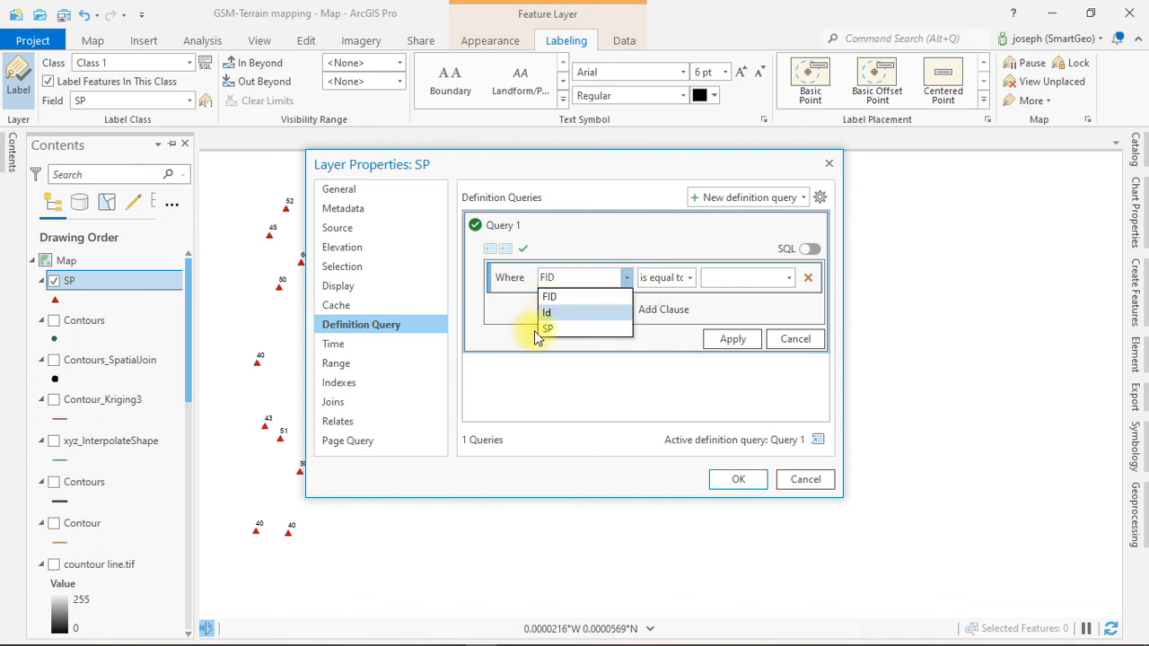
click(565, 338)
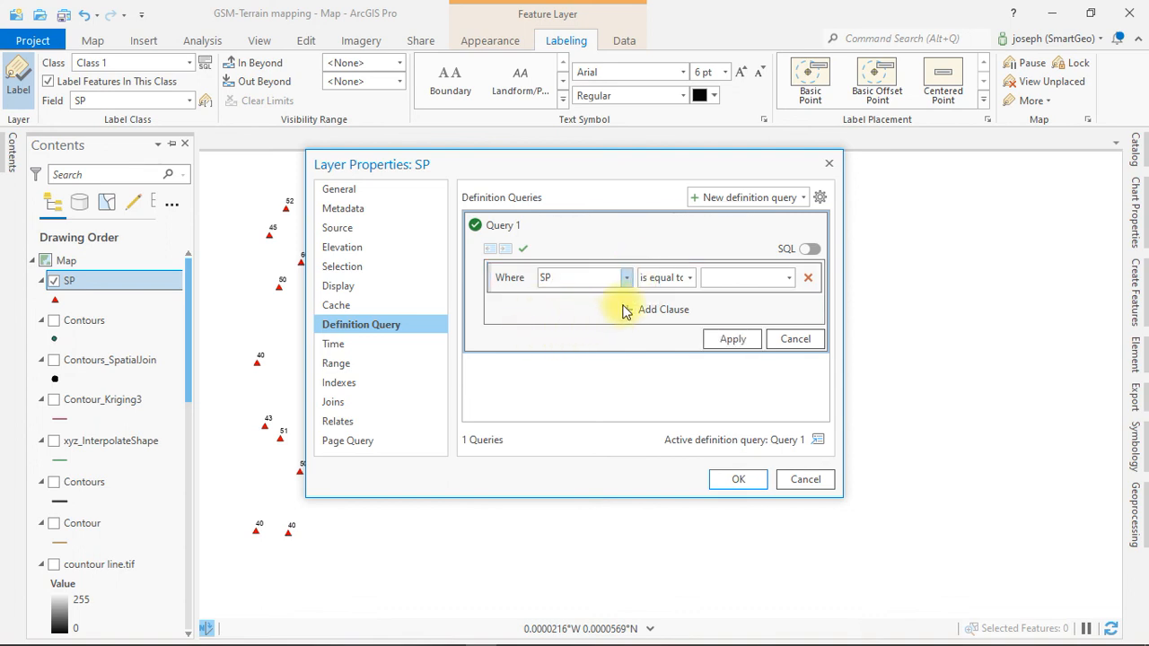
click(691, 279)
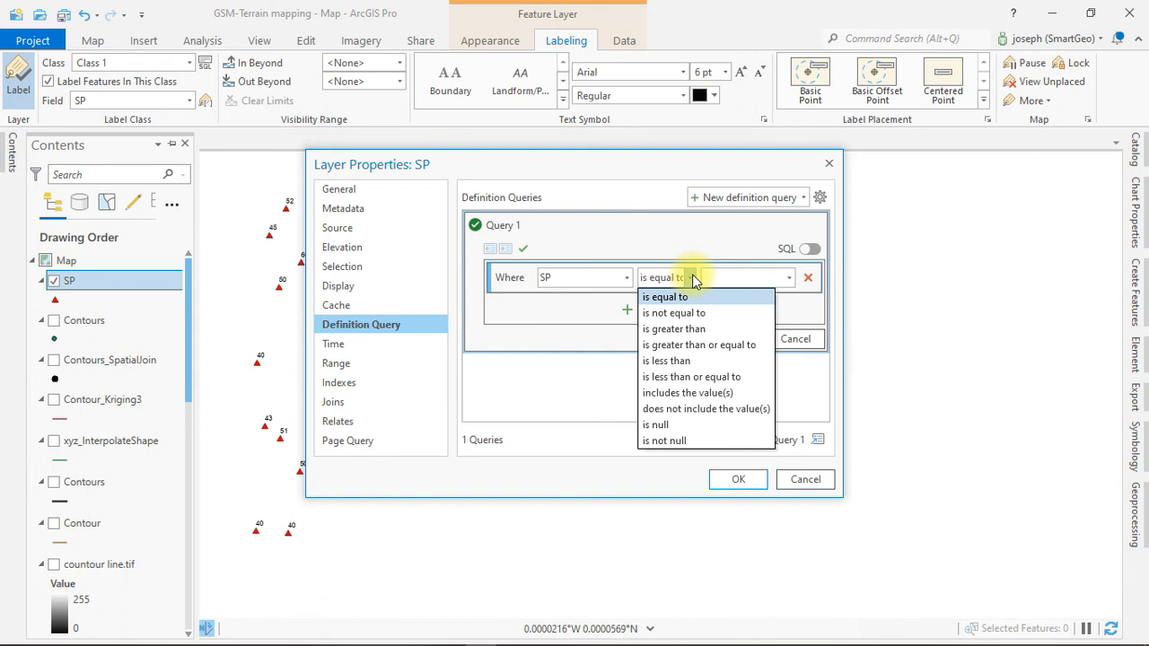
click(689, 328)
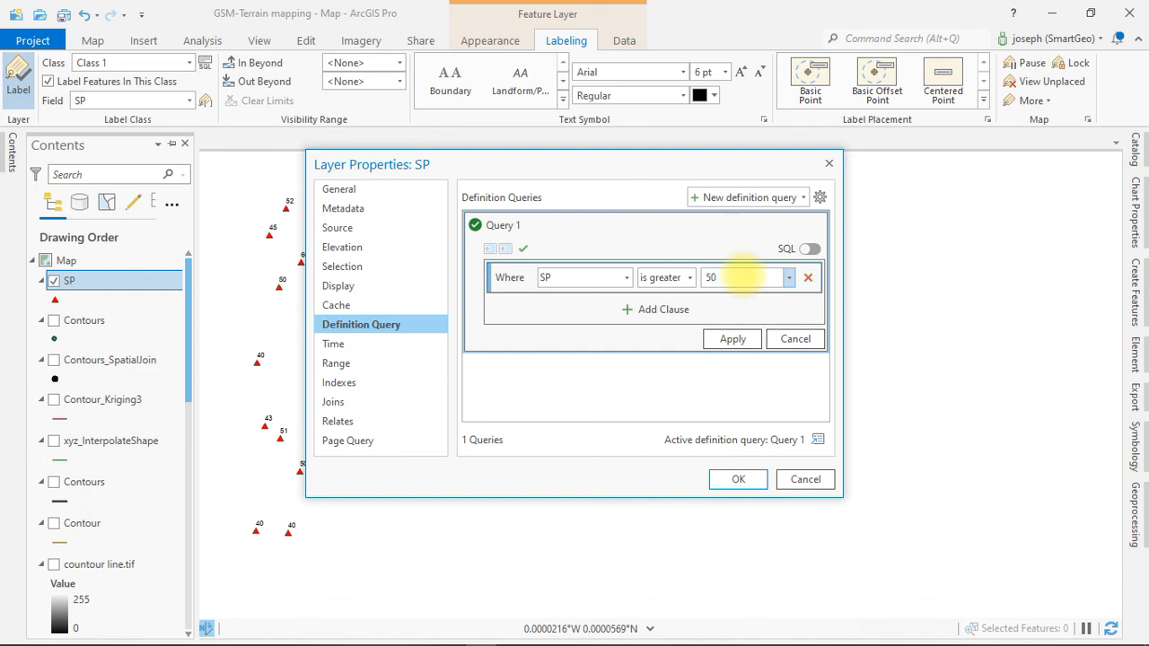
click(752, 276)
text(50)
click(740, 340)
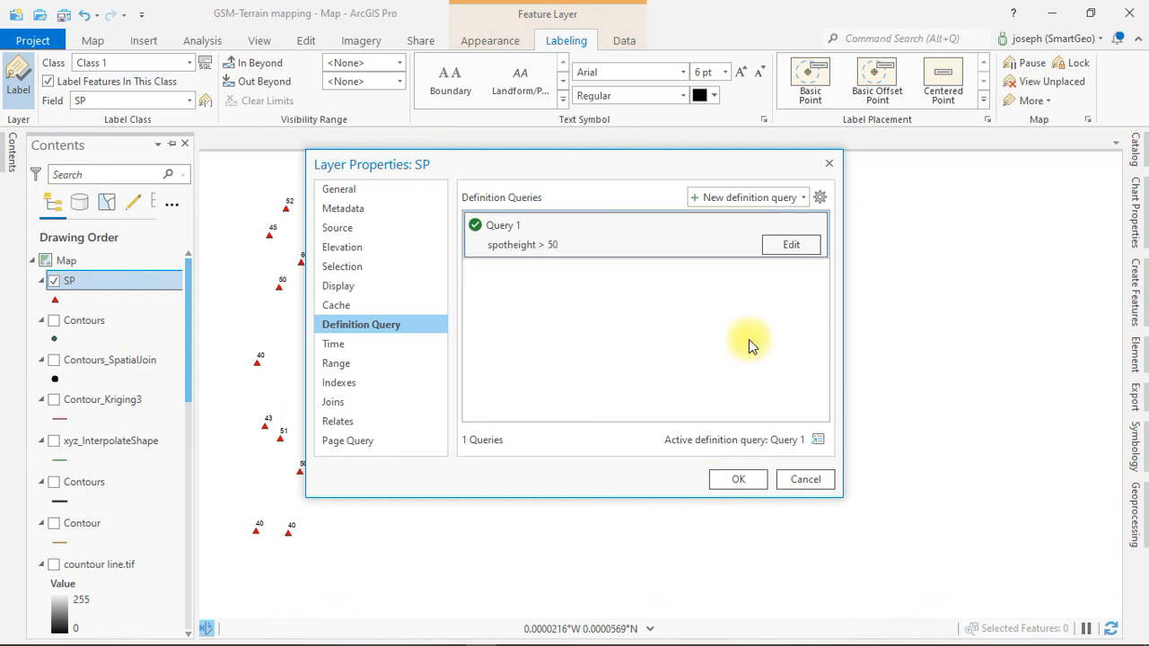
click(737, 481)
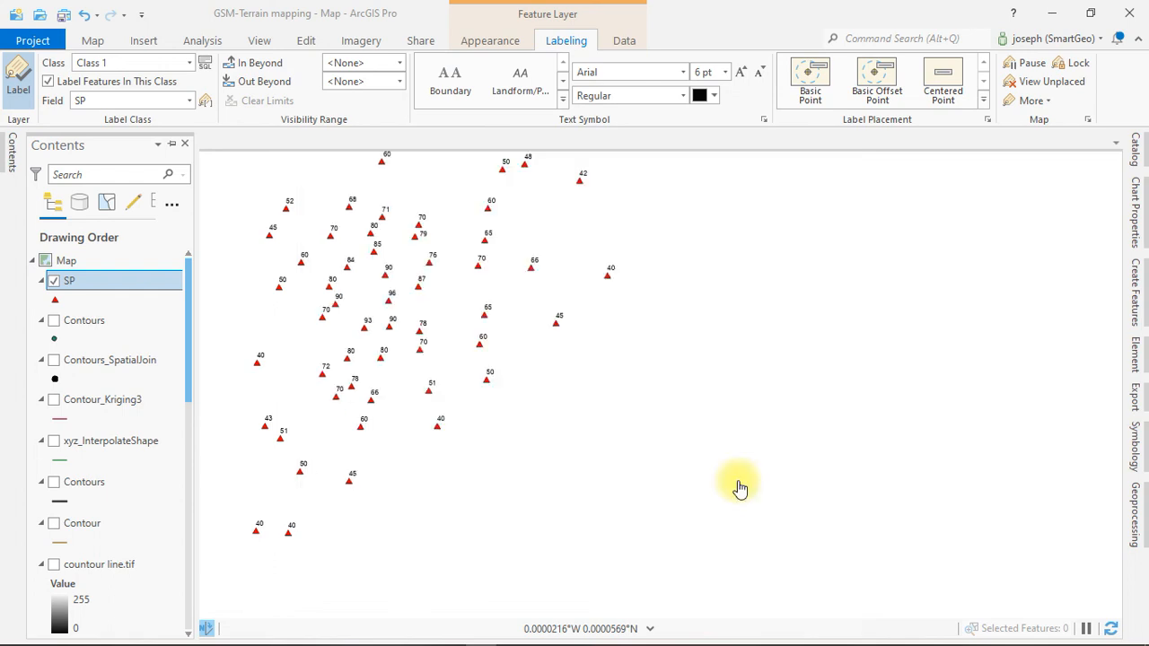
Step: Examine the labelled SP points on the map that pass the definition query
click(426, 341)
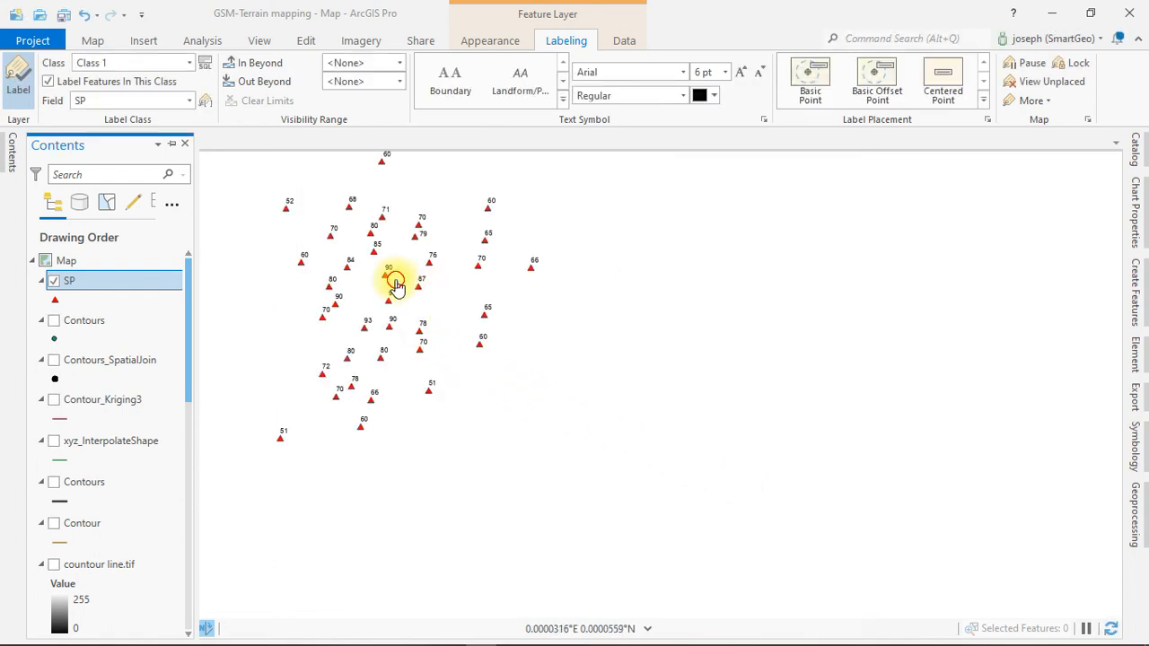
drag(464, 330, 545, 394)
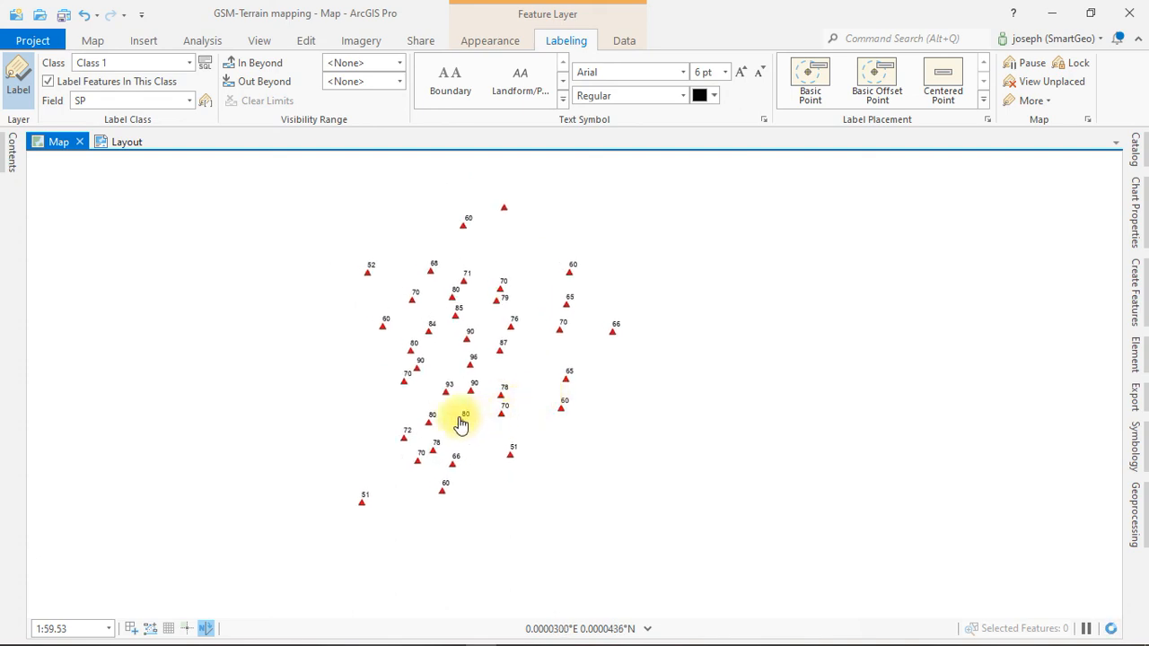
scroll(403, 436, up, 3)
scroll(432, 445, down, 3)
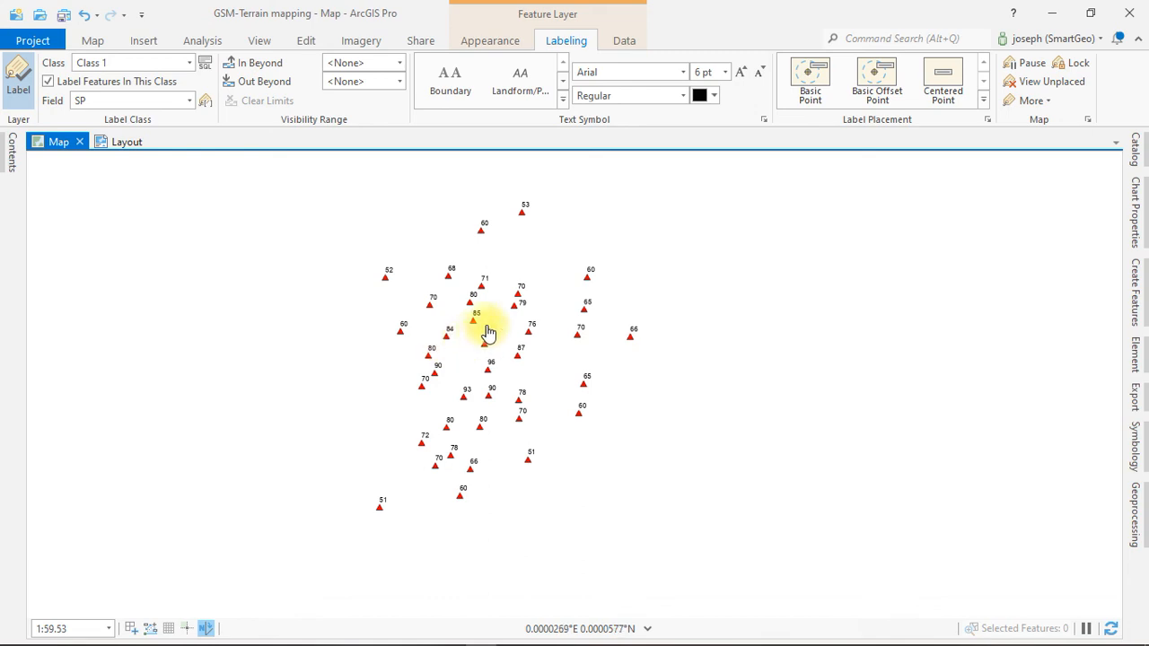
mouse_move(501, 318)
mouse_down()
mouse_move(451, 355)
mouse_move(496, 320)
mouse_up()
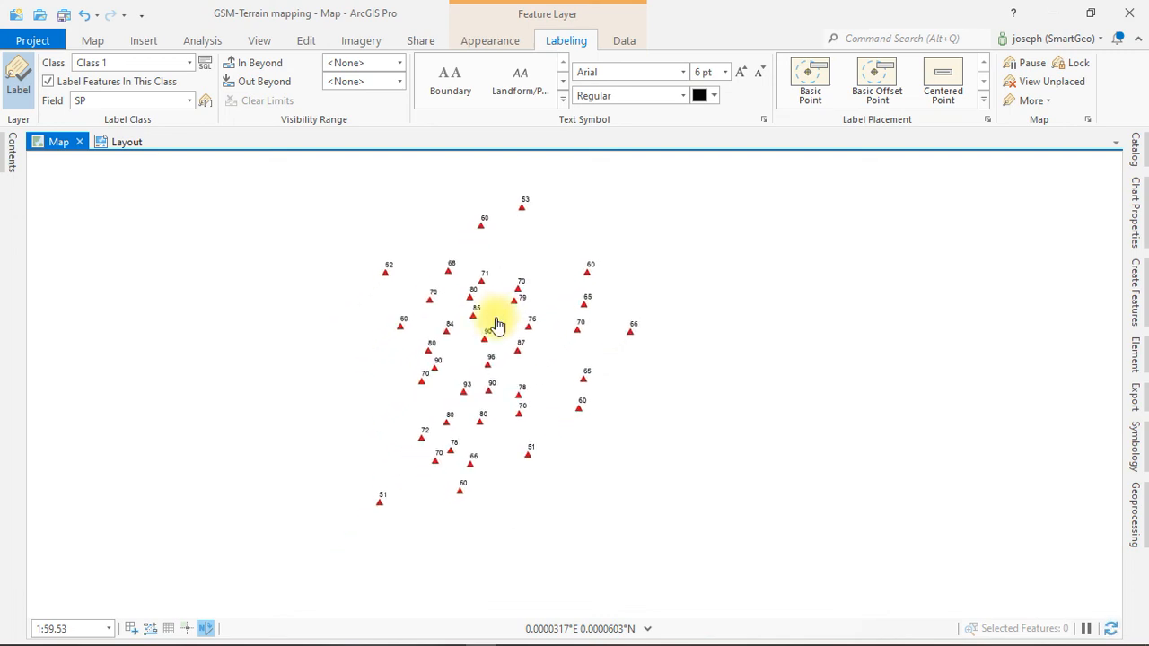
drag(510, 359, 455, 422)
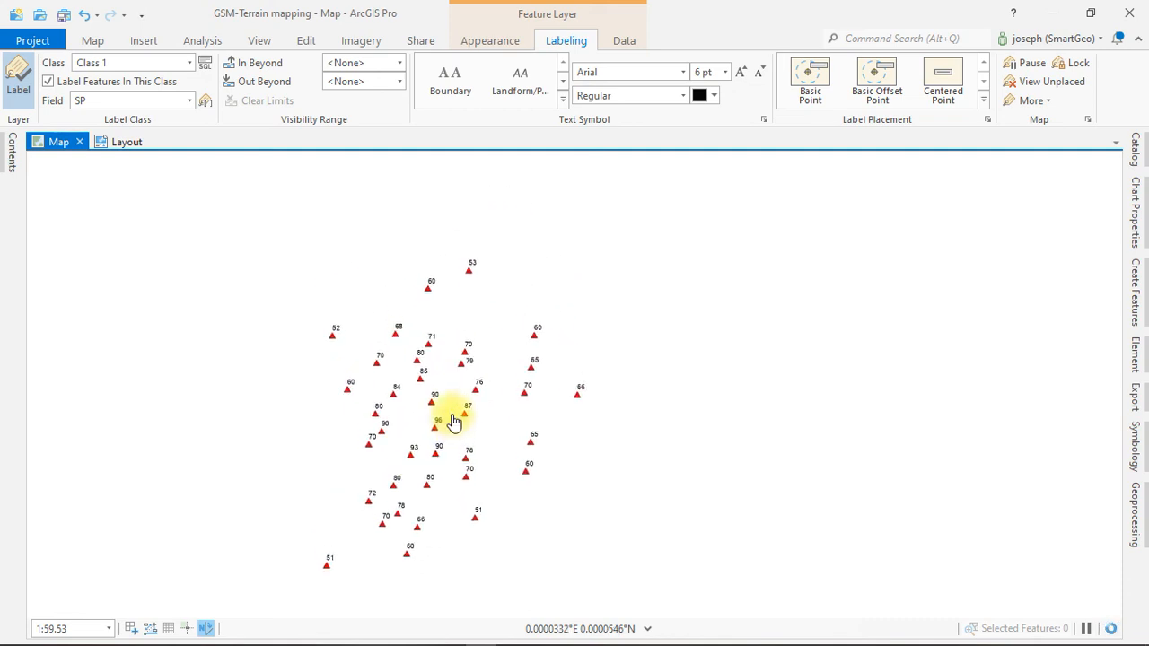
scroll(436, 366, up, 2)
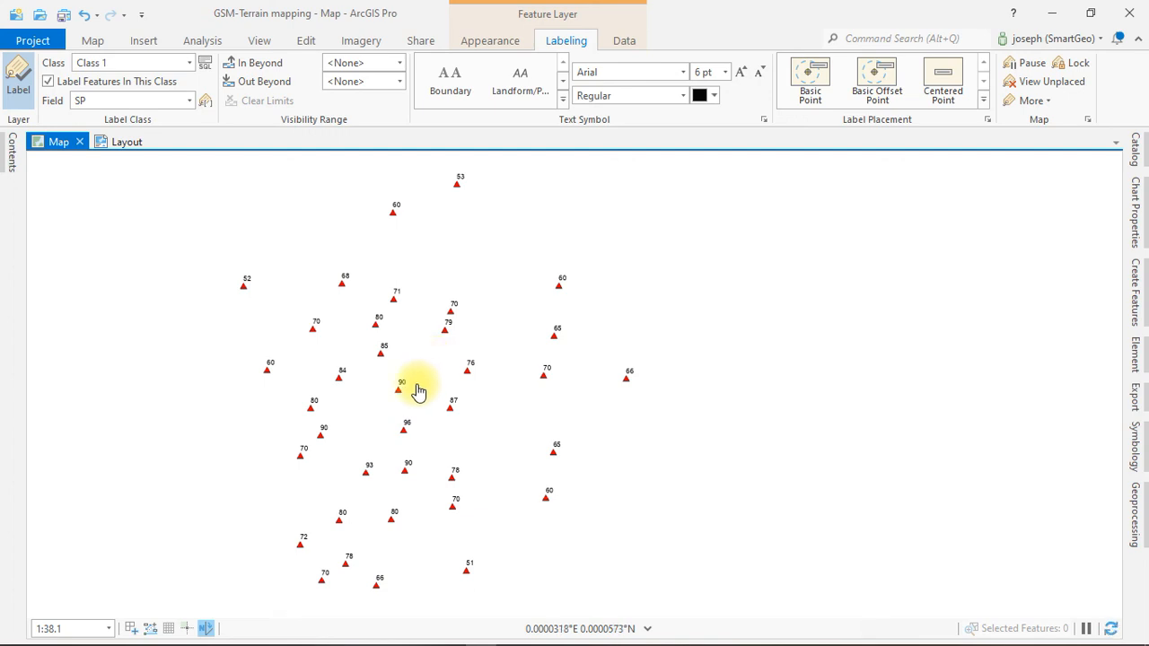
drag(418, 381, 459, 388)
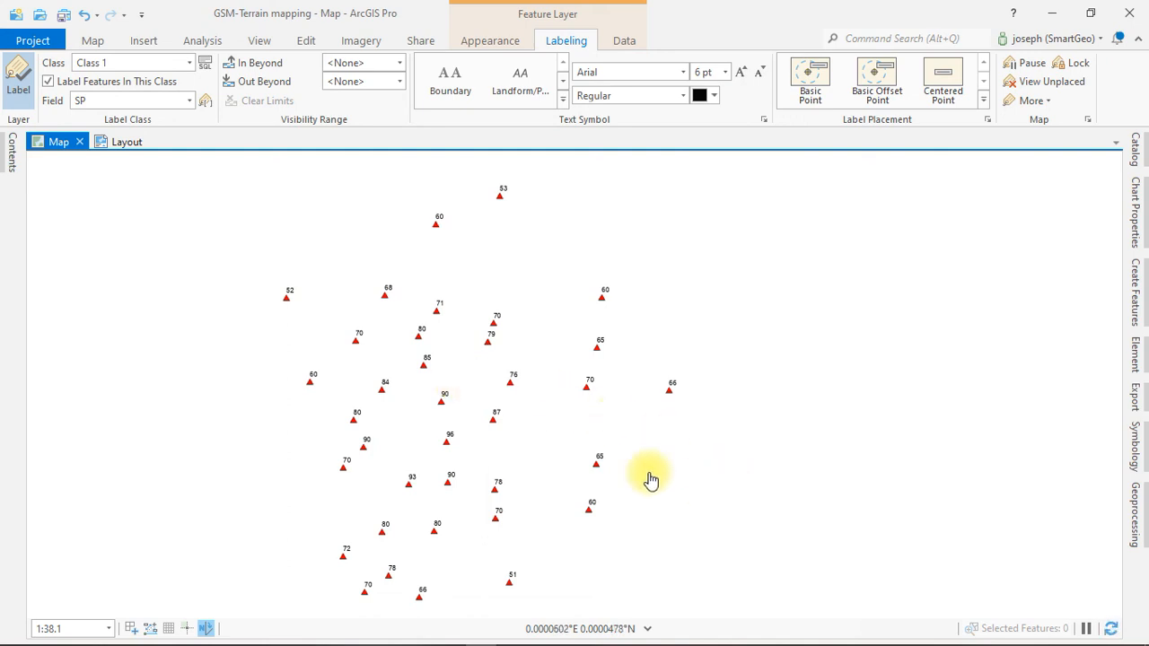
drag(551, 493, 558, 375)
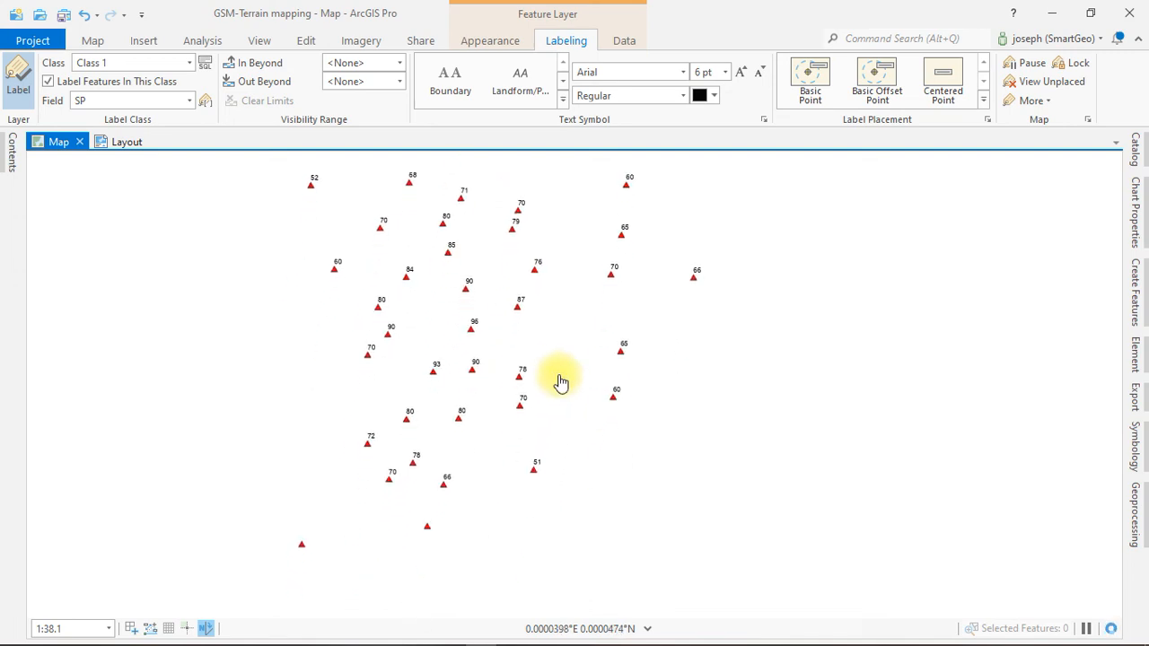